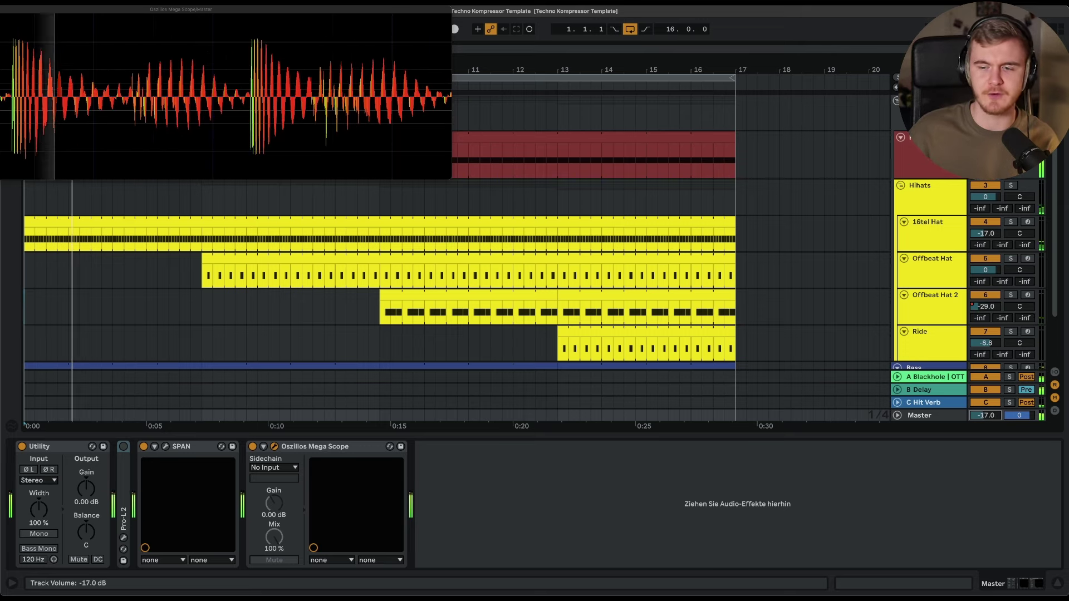
- Lower the master volume to -17.4 dB and check the Hihats group's device chain
drag(984, 416, 984, 413)
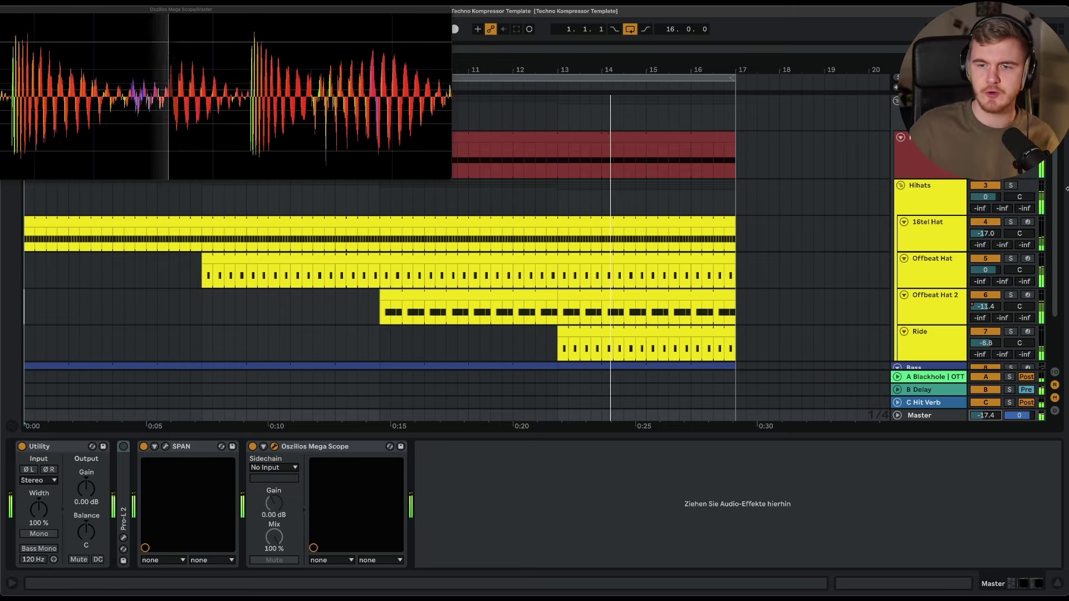
click(929, 150)
click(926, 199)
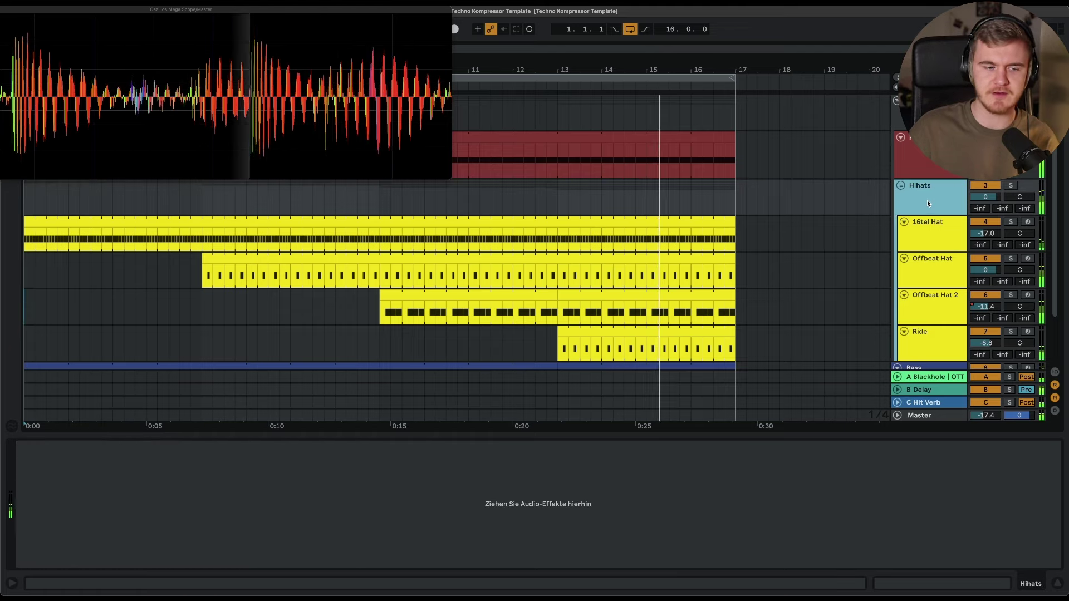
scroll(927, 200, down, 3)
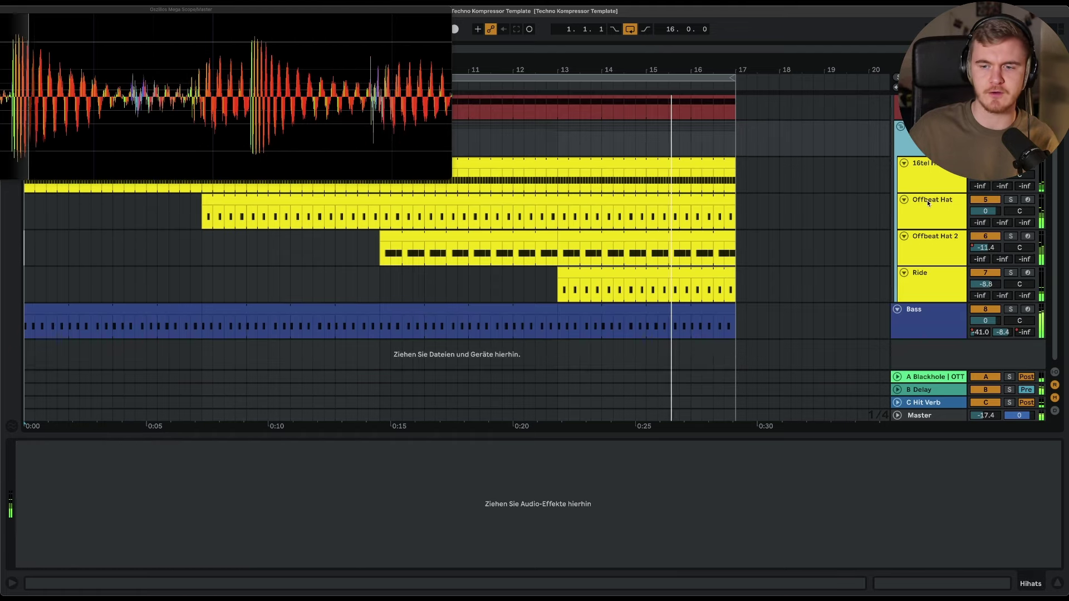
- Enable the Pro-L 2 limiter on the master, view its display, and raise the master volume to -10.1 dB
click(917, 416)
click(123, 446)
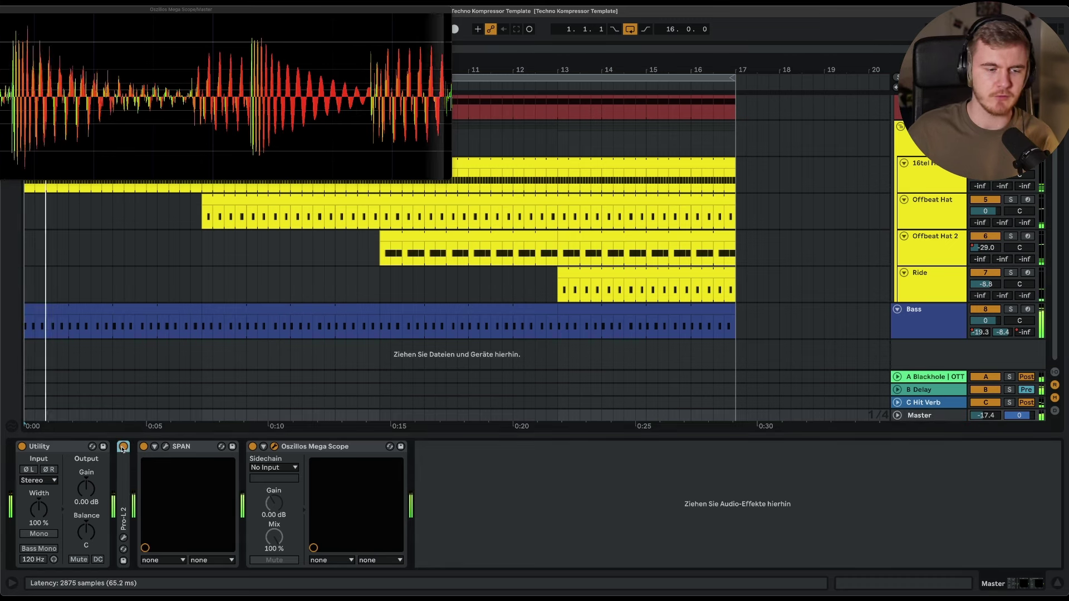
click(123, 538)
drag(974, 418, 974, 389)
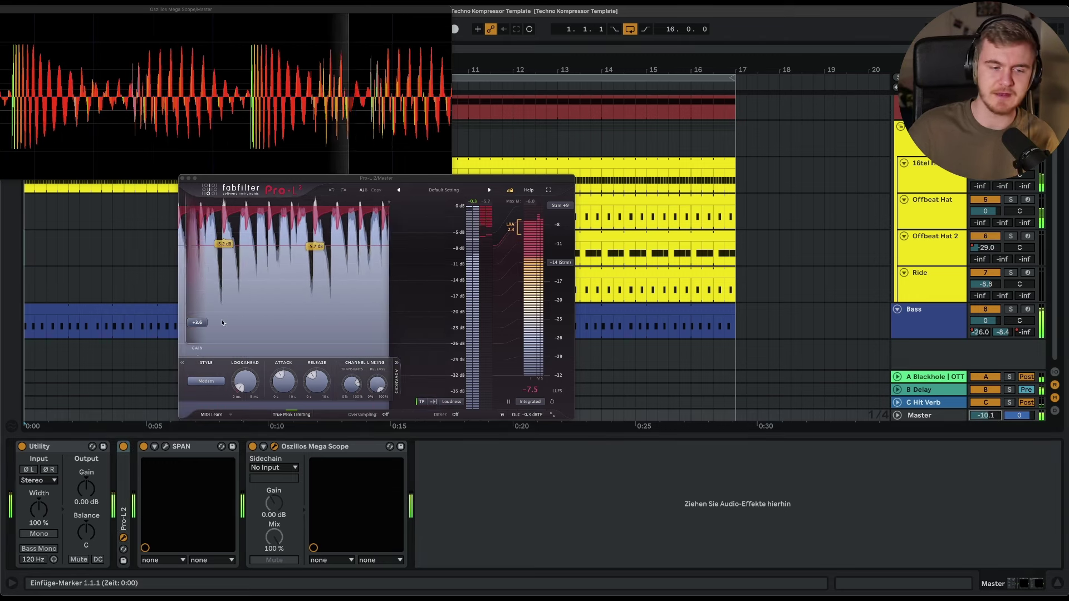
click(123, 538)
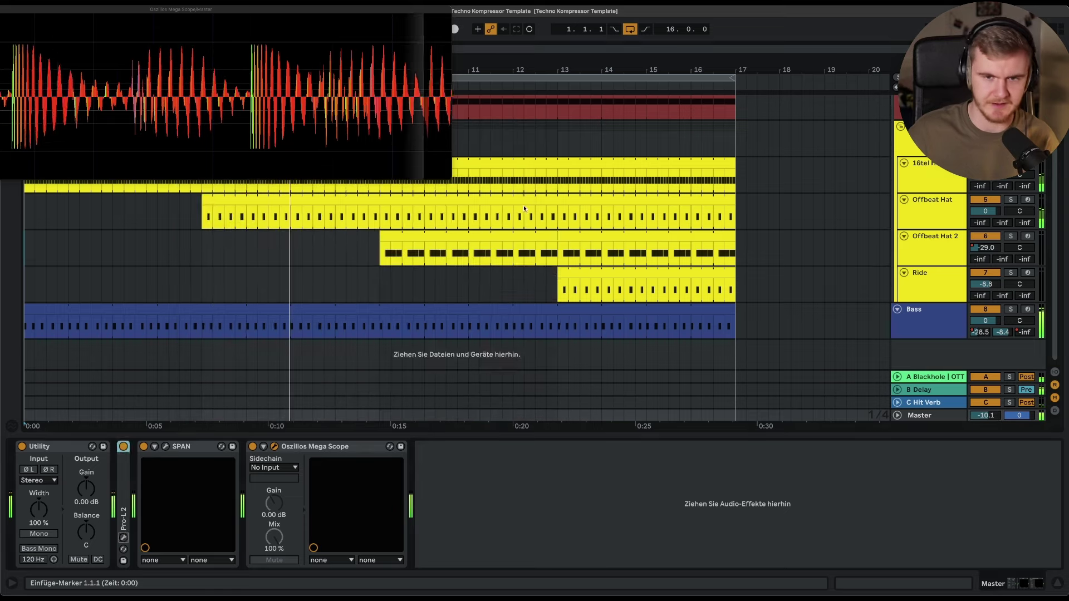
- Solo the Kick track and turn on its Compressor
scroll(524, 210, up, 3)
click(1010, 137)
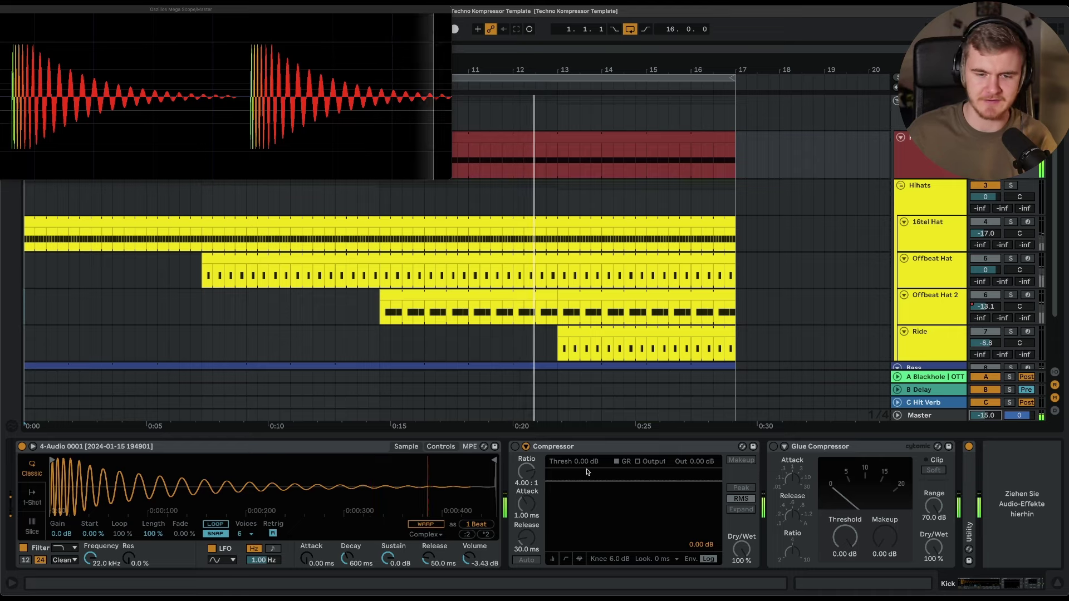
click(551, 448)
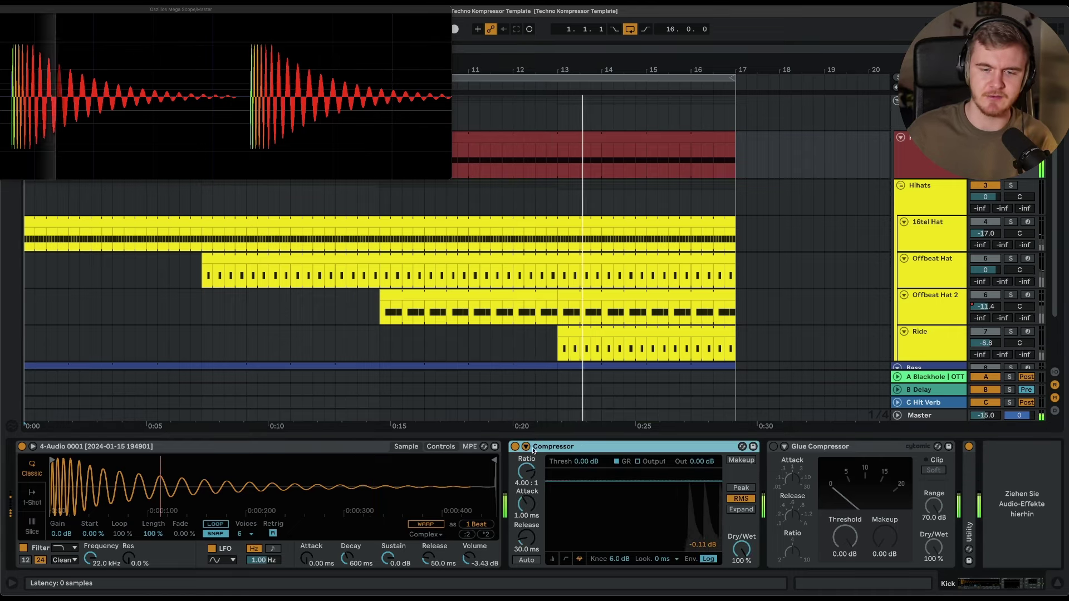
click(772, 447)
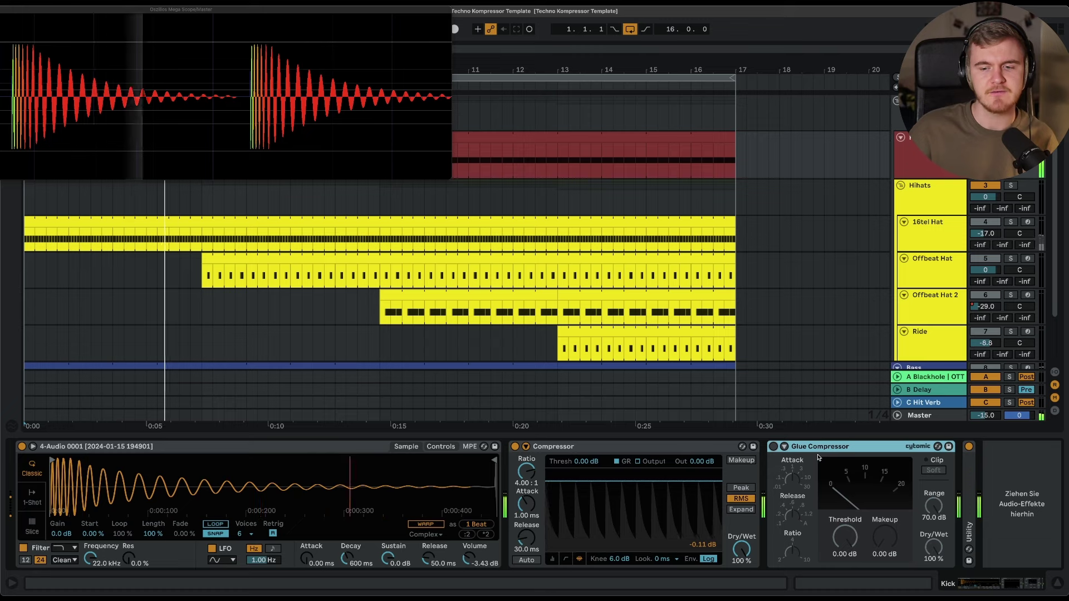
click(653, 106)
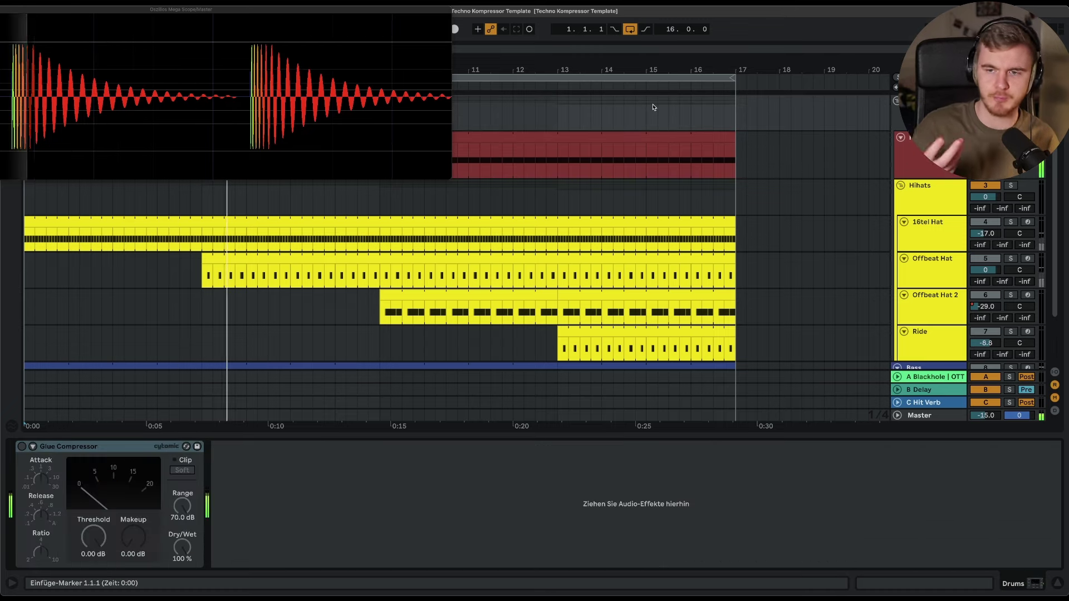
click(601, 155)
click(599, 135)
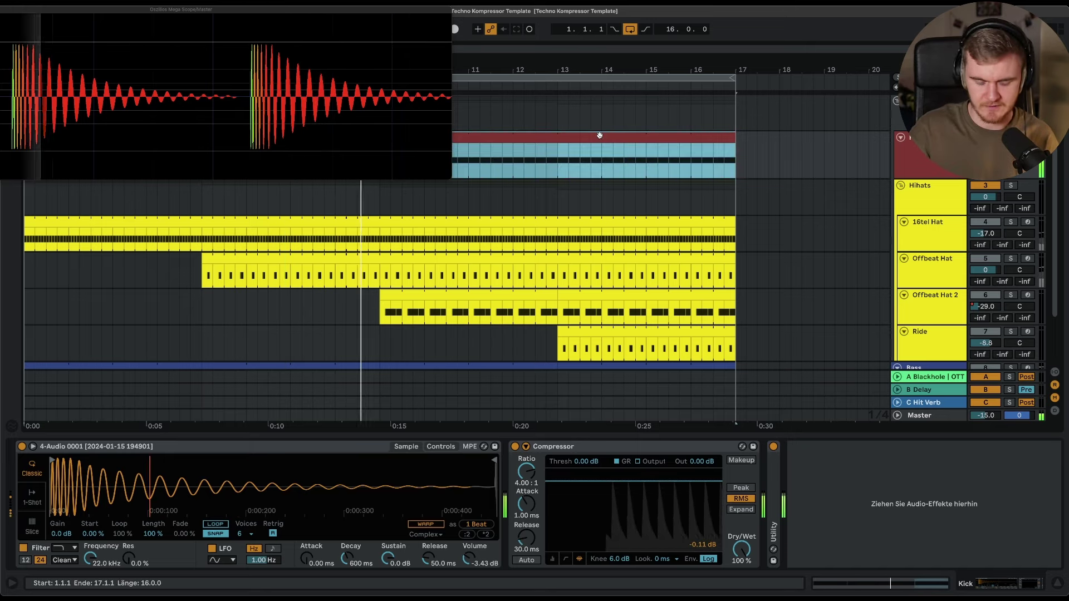
- Increase the interface display zoom to 197% in the preferences
key(super+comma)
drag(568, 329, 569, 309)
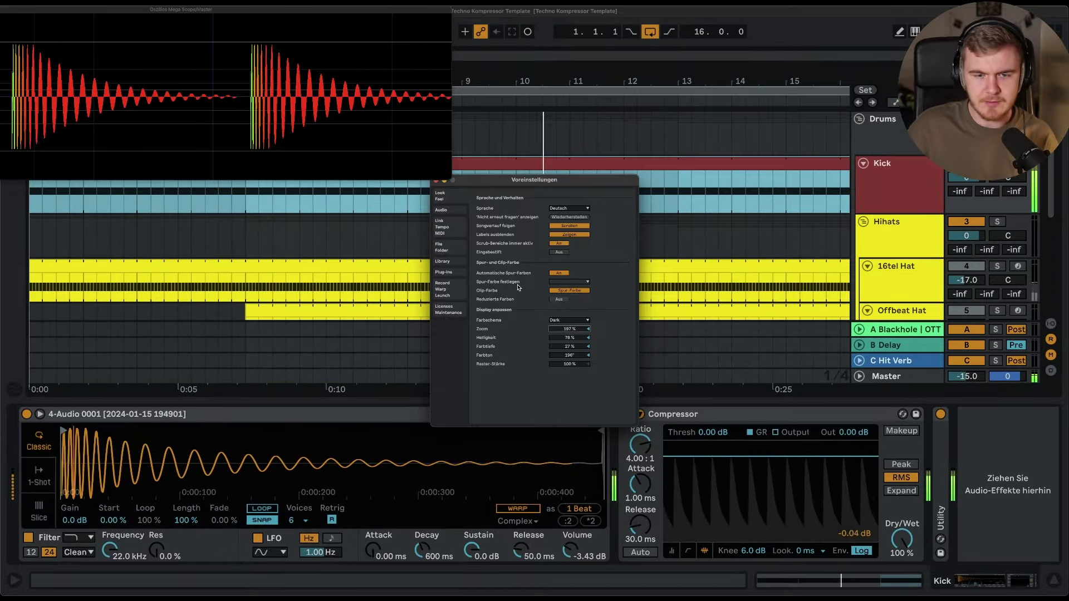
click(436, 180)
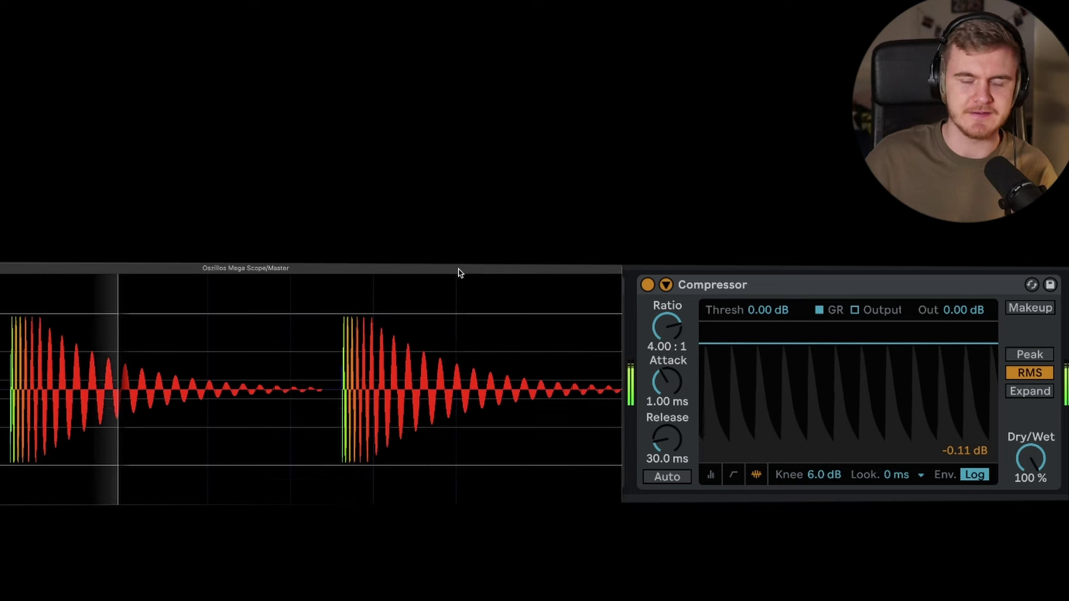
- Compare the Compressor's Peak and RMS modes and lower the threshold to -28.6 dB in Peak mode
click(1035, 356)
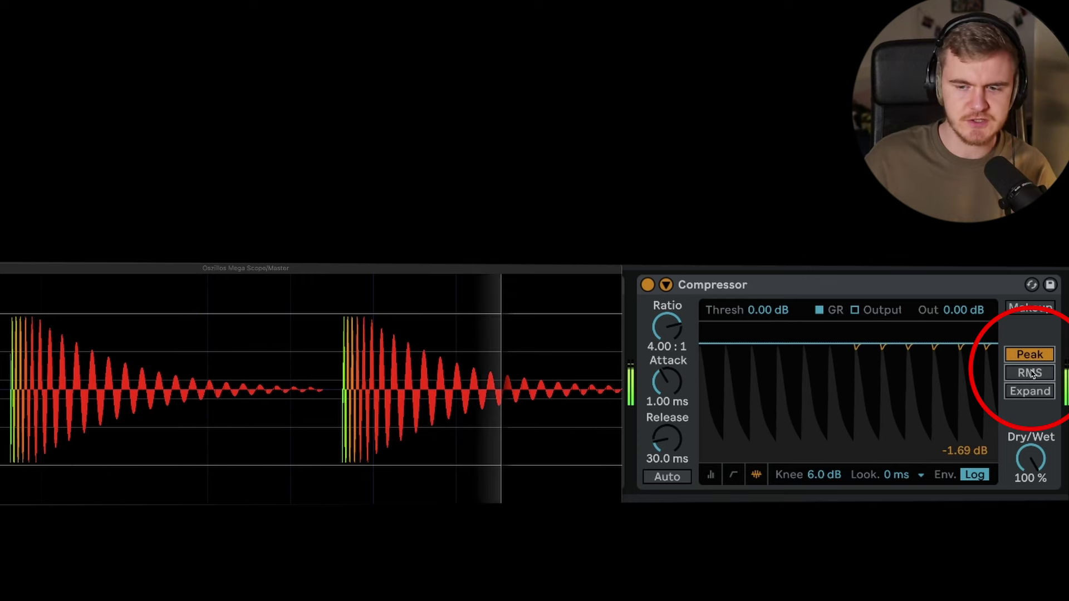
click(1031, 373)
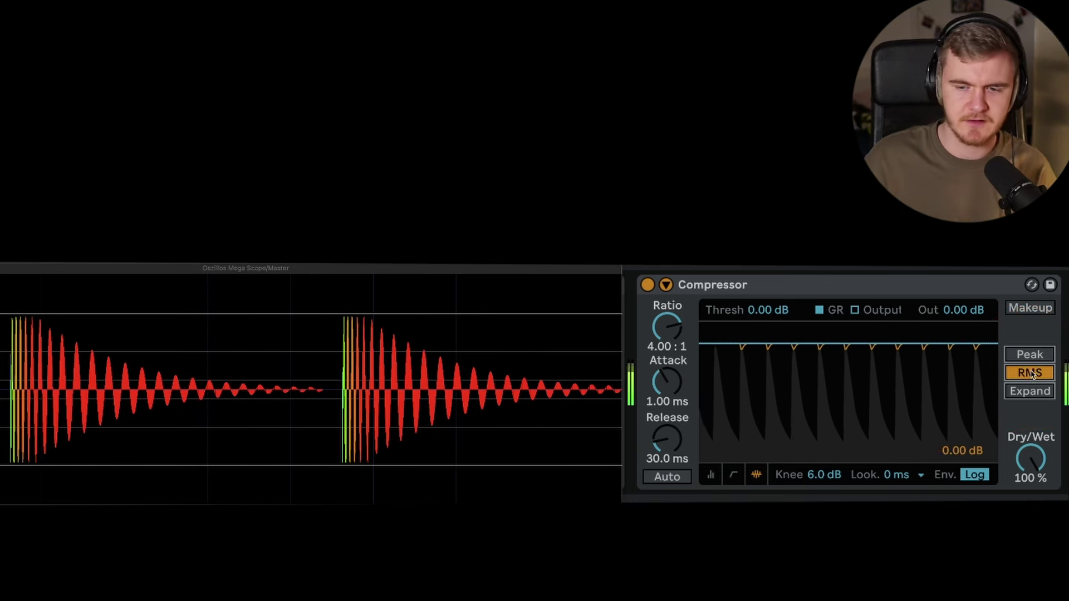
drag(771, 310, 771, 382)
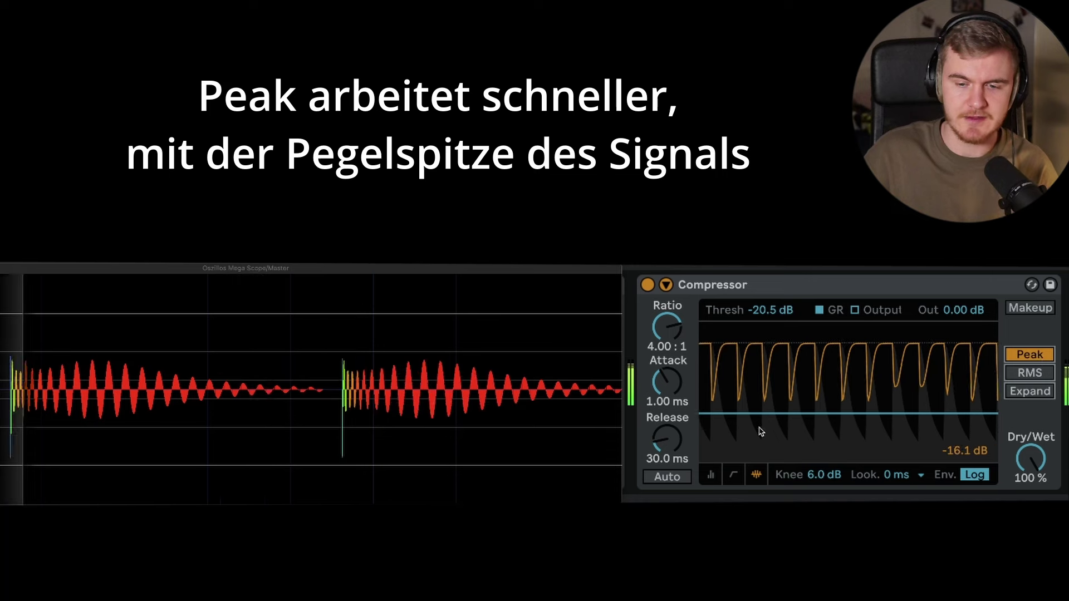
drag(763, 414, 763, 428)
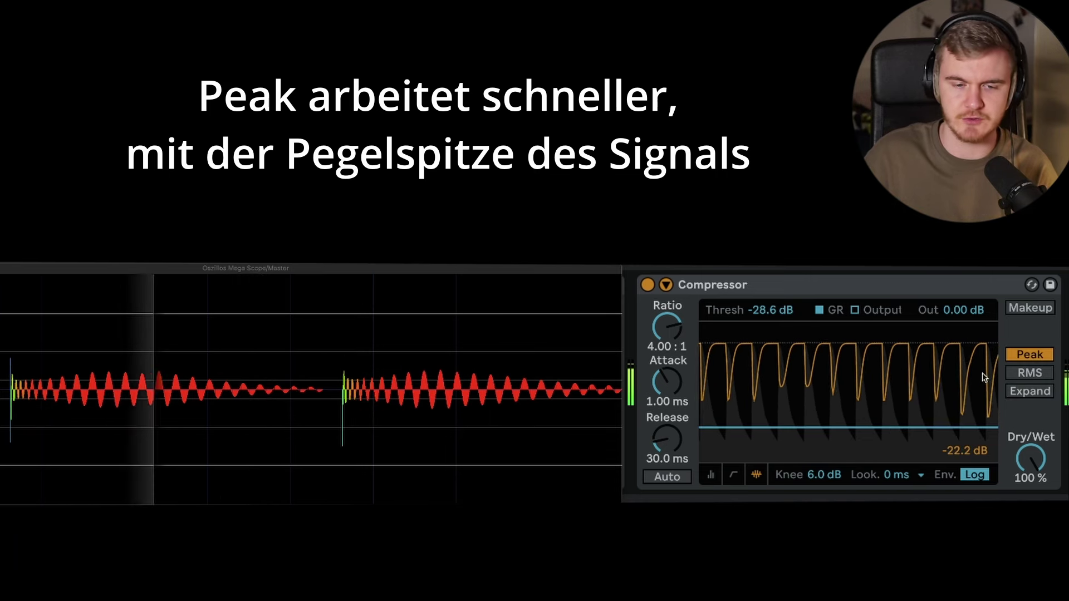
- Switch the Compressor to RMS, set its threshold to -16.8 dB, and reset the gain reduction readout
click(1036, 374)
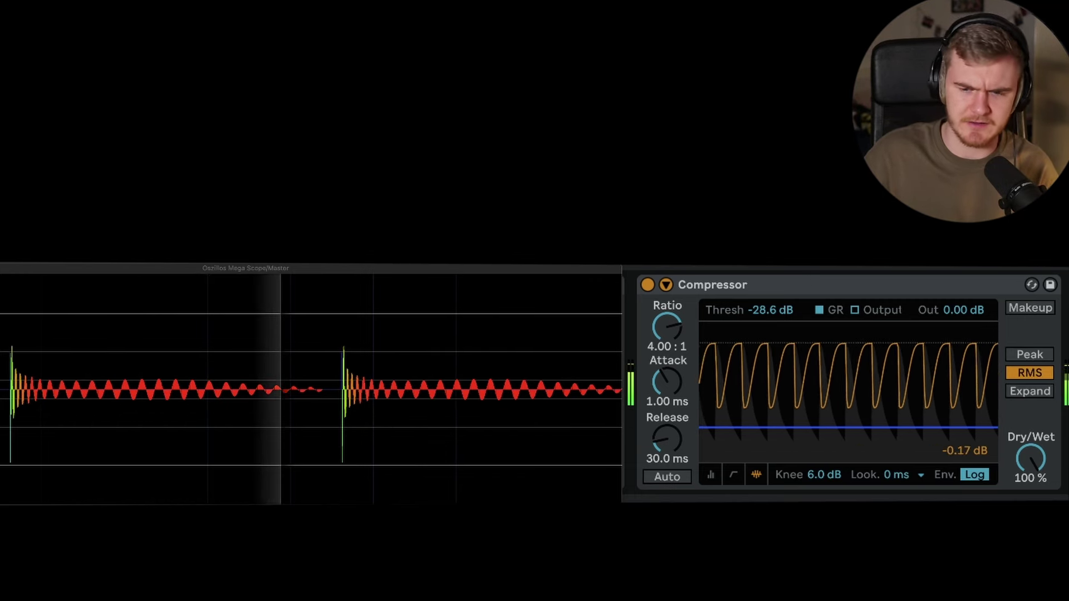
drag(848, 427, 877, 381)
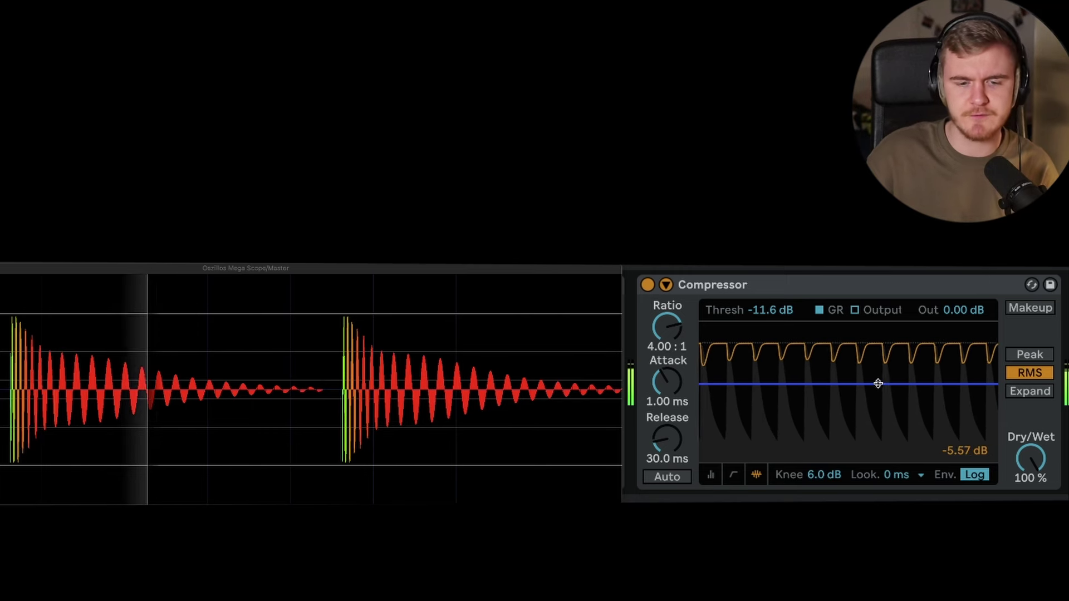
mouse_move(878, 392)
mouse_down()
mouse_move(878, 412)
mouse_move(877, 402)
mouse_up()
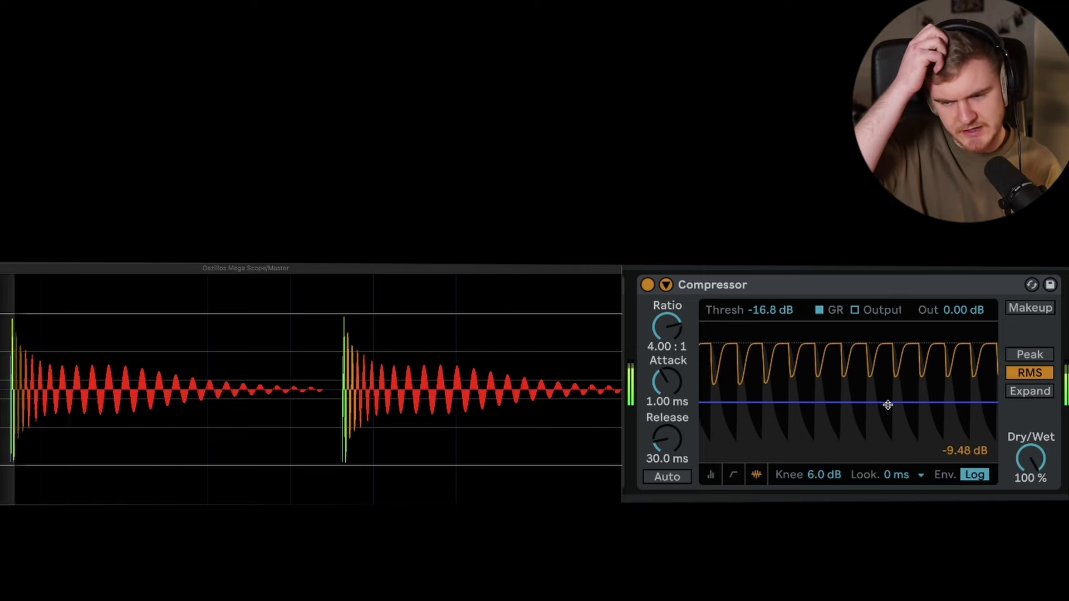
click(971, 450)
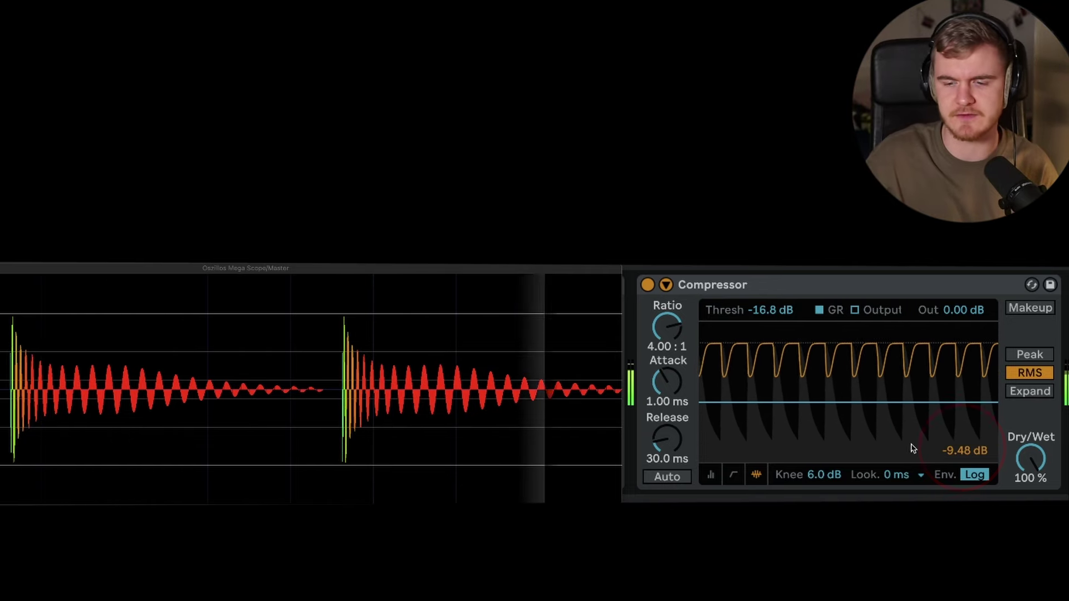
click(955, 450)
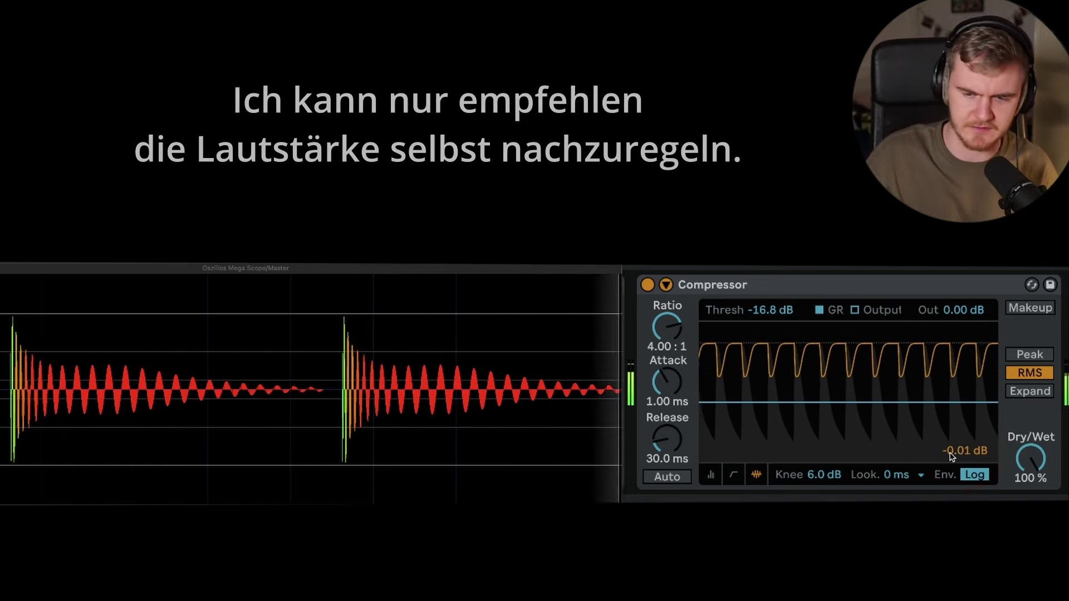
- Set the Compressor's output gain to 9 dB to make up the lost level
click(959, 313)
text(-)
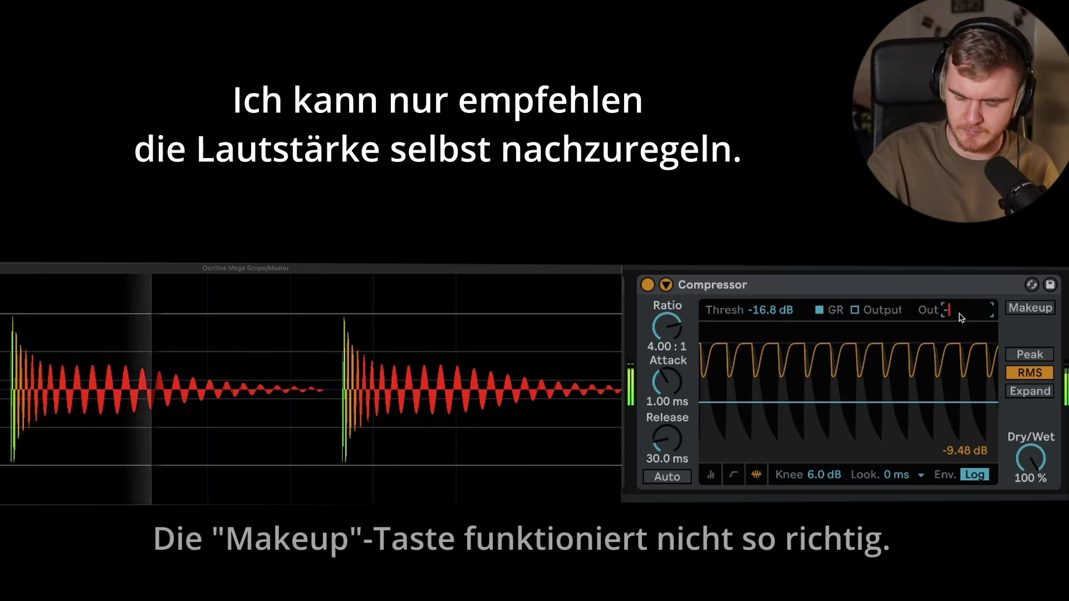
key(BackSpace)
text(8)
key(Return)
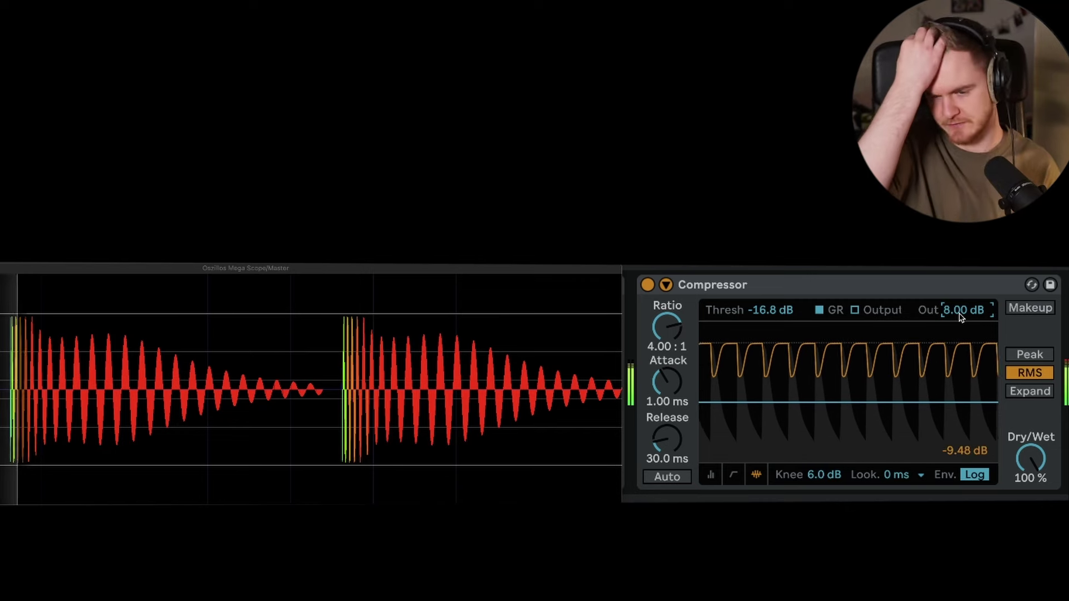
key(Up)
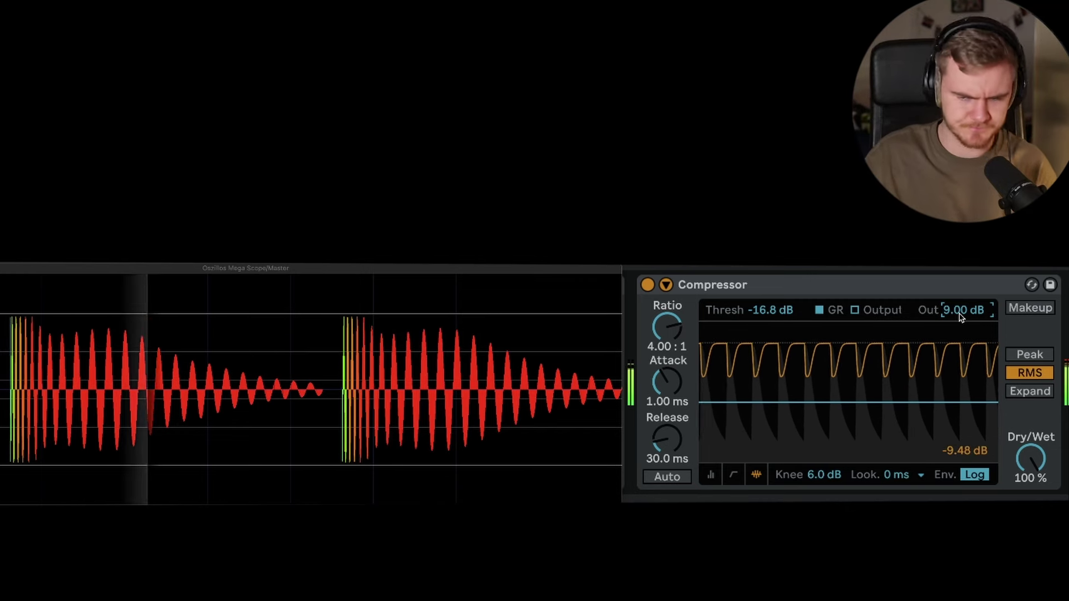
click(932, 389)
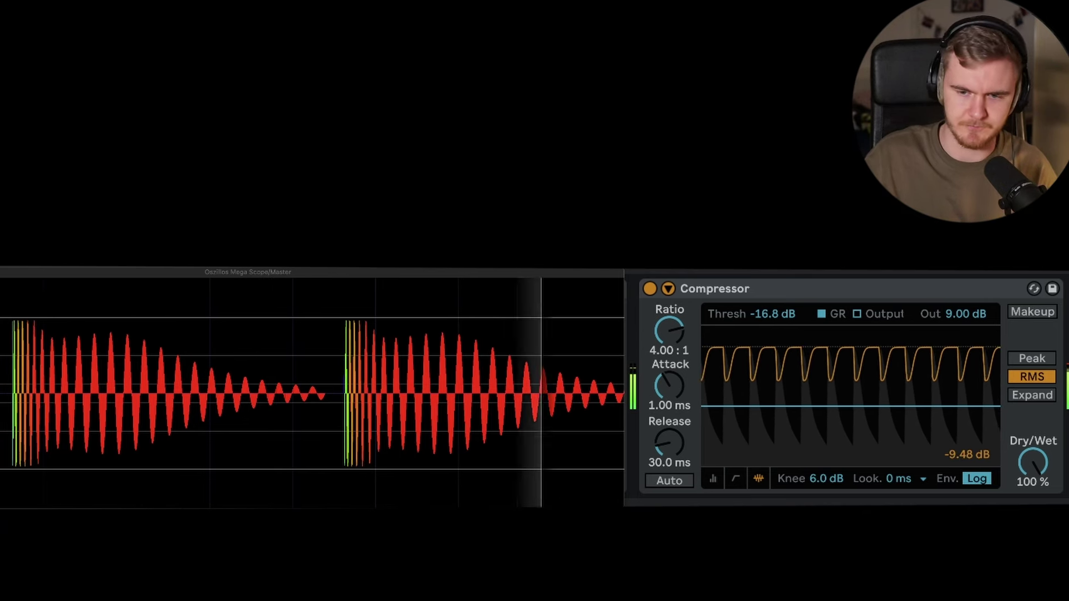
- Bypass and re-enable the Compressor repeatedly to compare the kick's waveform with and without compression
click(650, 289)
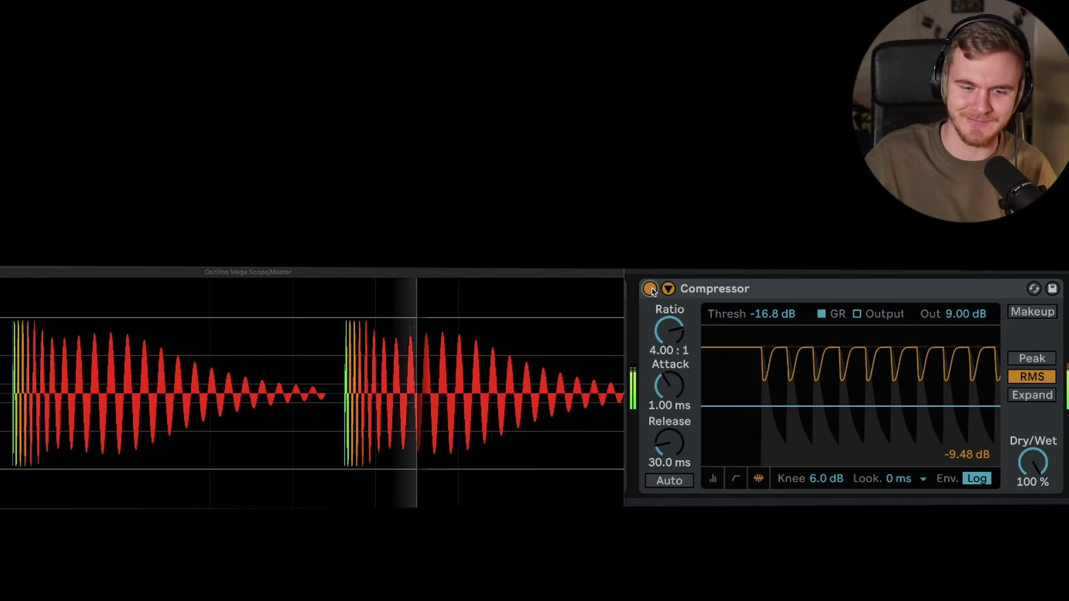
click(650, 289)
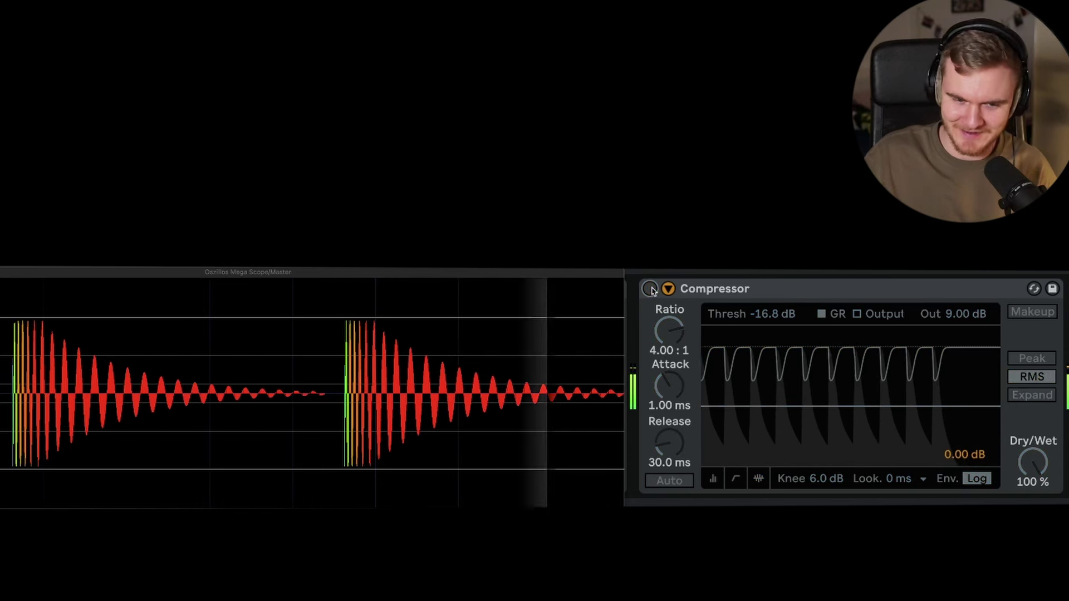
click(650, 288)
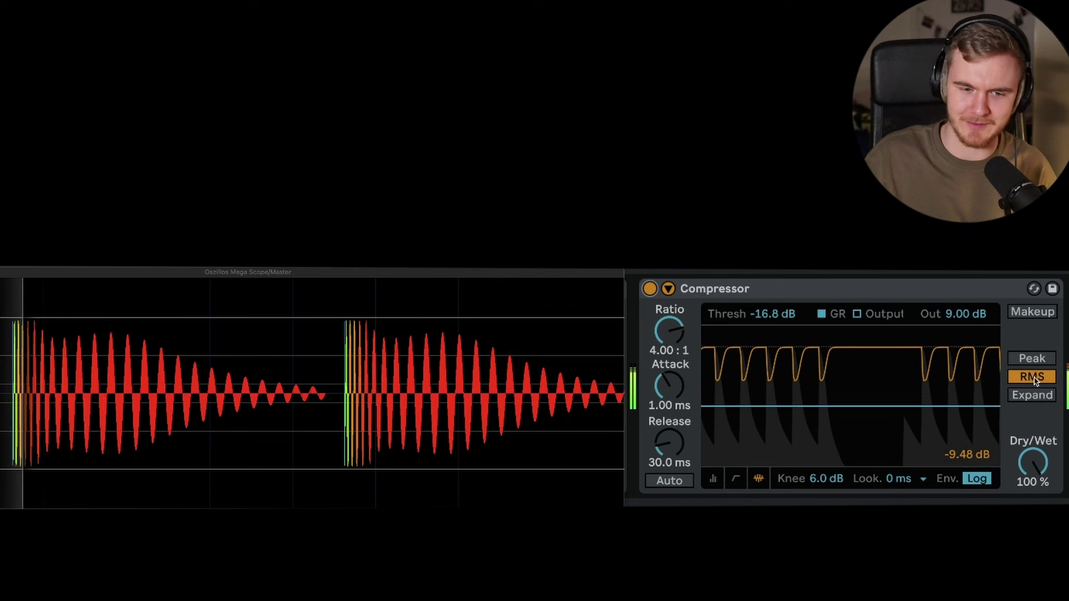
click(650, 289)
click(650, 289)
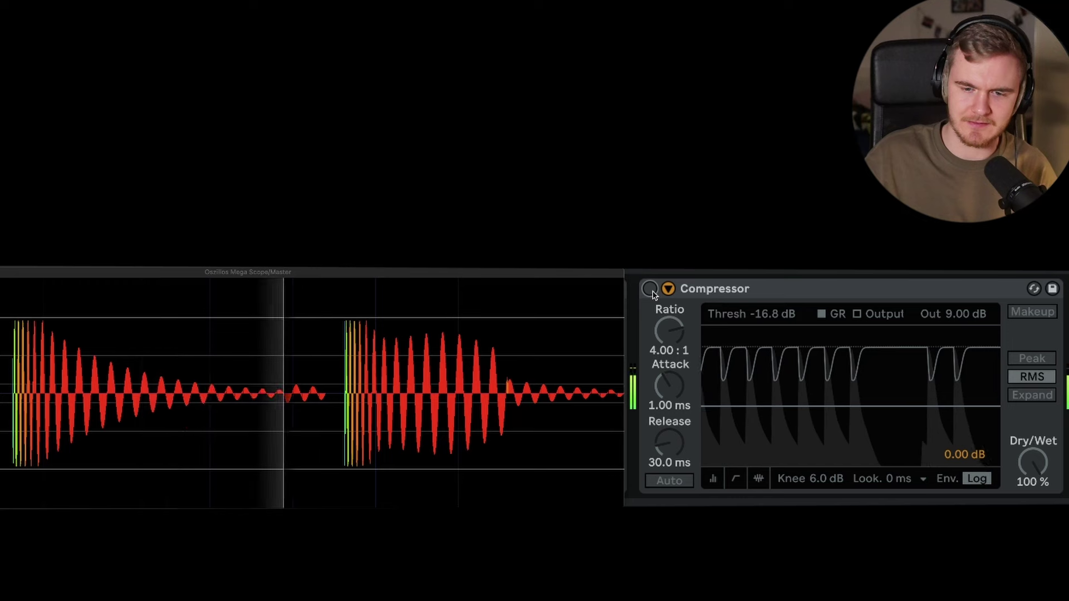
click(650, 289)
click(651, 289)
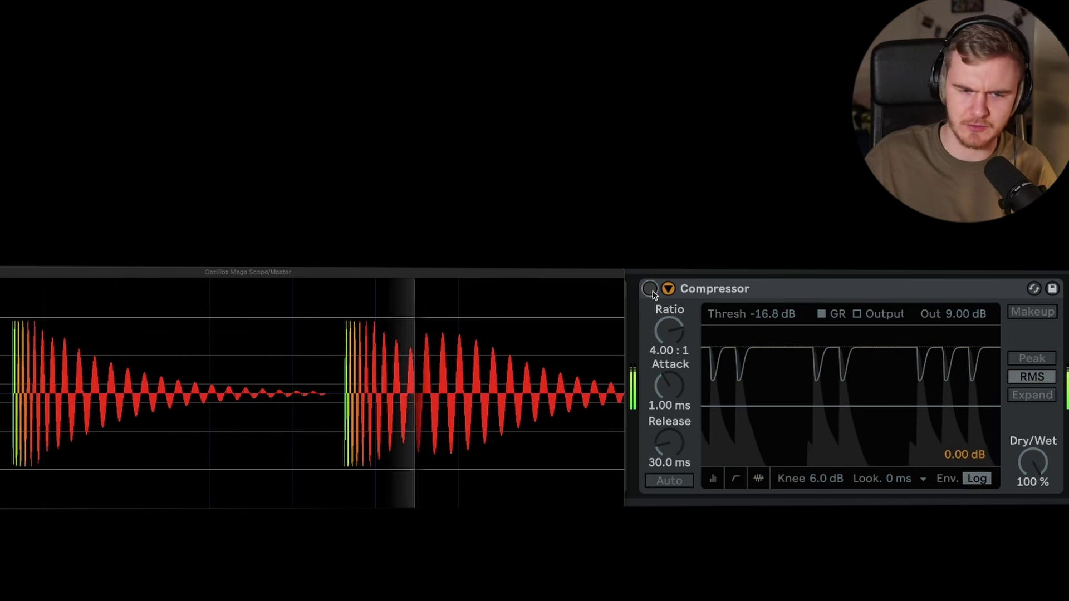
click(650, 289)
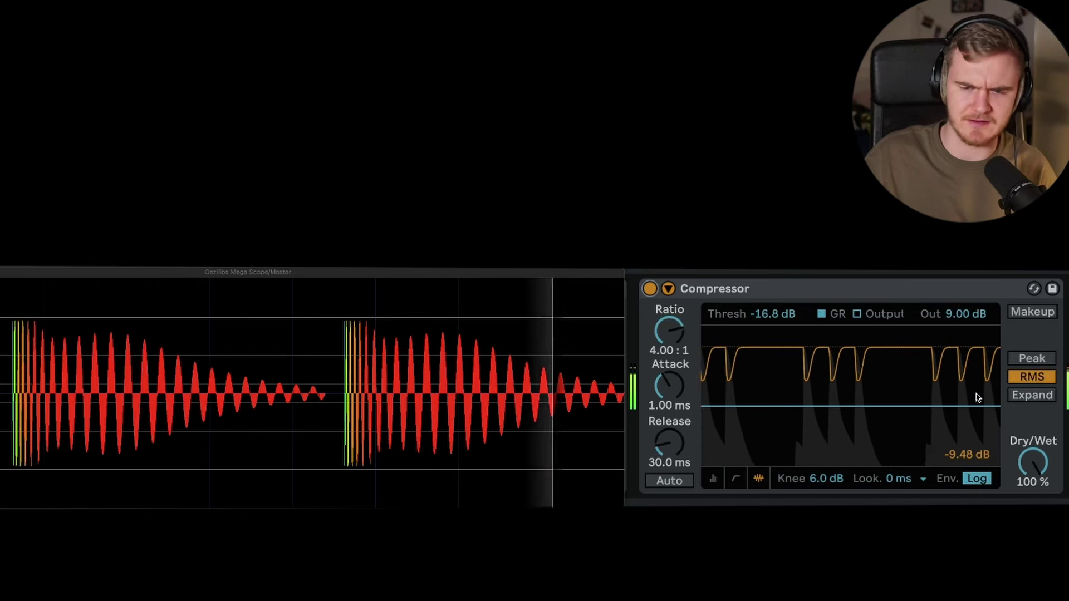
- Alternate the Compressor between Peak and RMS detection to compare their effect on the kick, ending on RMS
click(1032, 359)
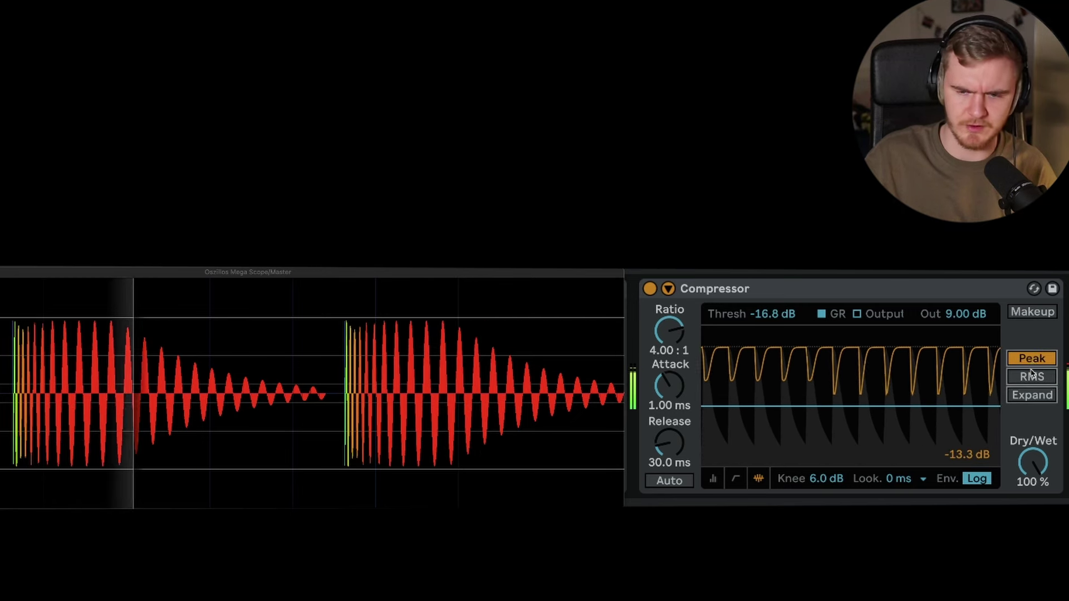
click(1031, 376)
click(1032, 360)
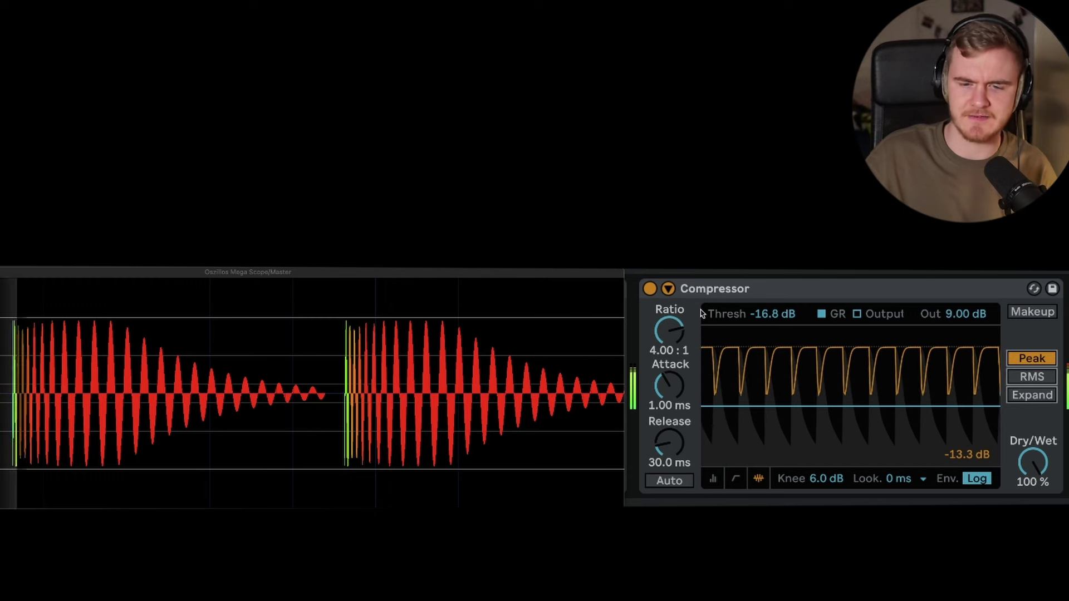
click(1037, 379)
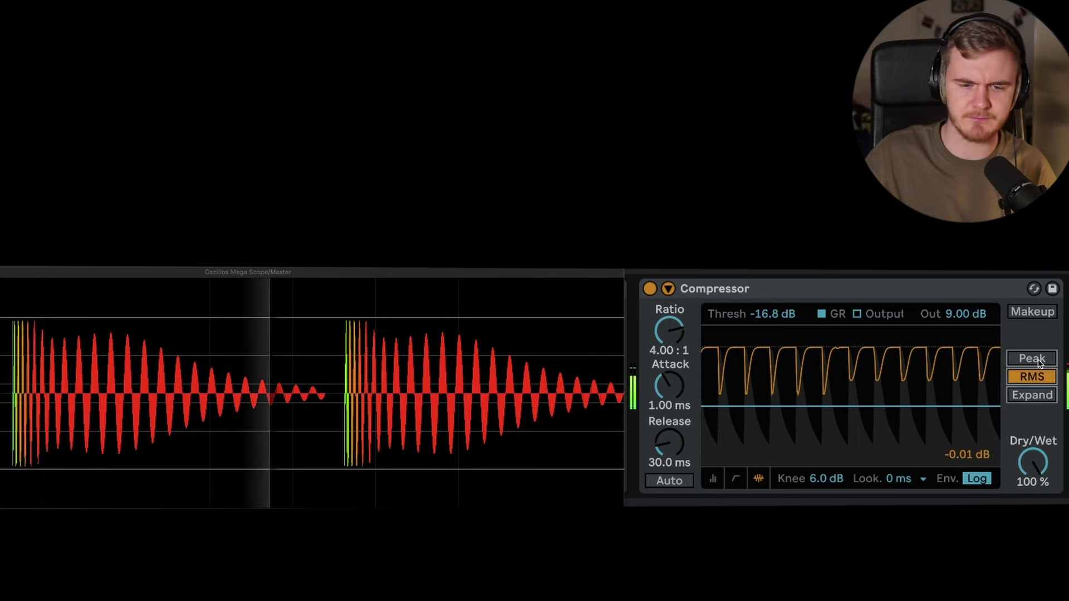
- Switch the Compressor to Peak detection with a -36.0 dB threshold and a 13.6 ms attack
click(1037, 359)
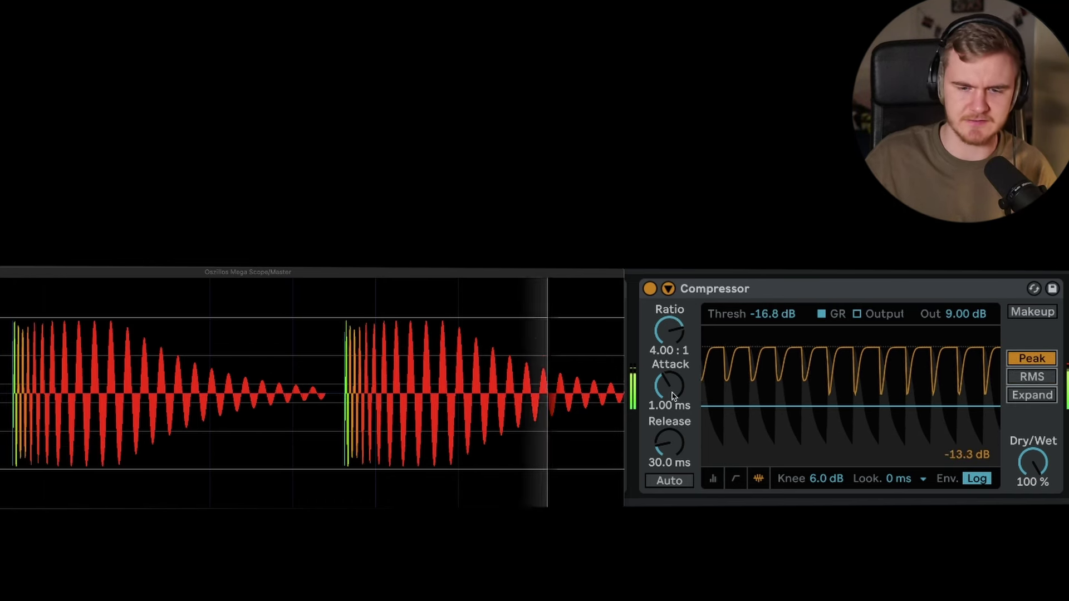
drag(779, 406, 802, 440)
drag(669, 385, 670, 339)
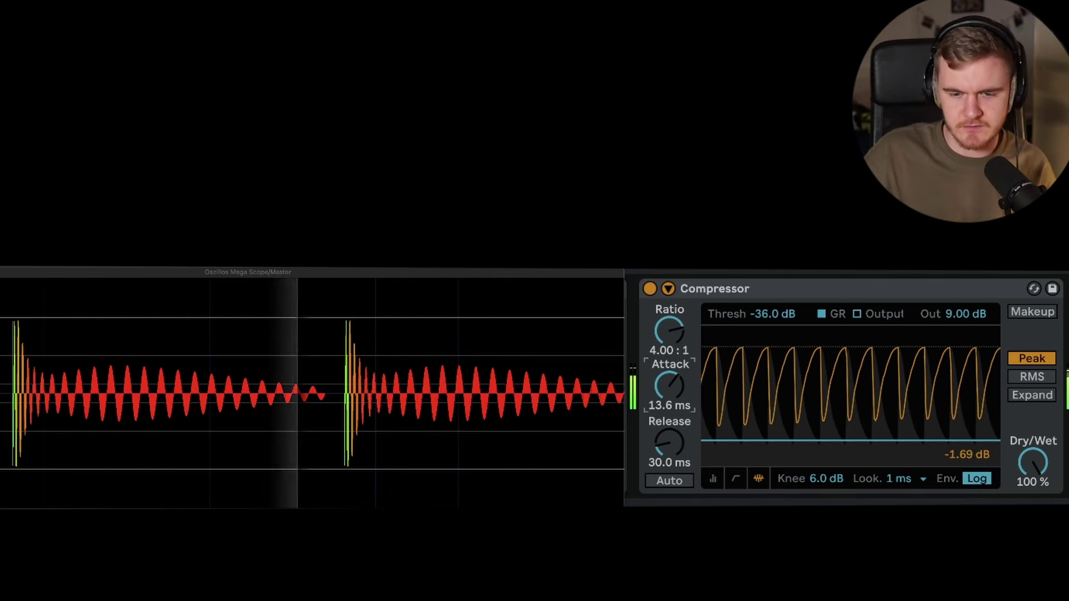
- Bypass and re-enable the Compressor to compare the dry kick with the heavily compressed one
click(649, 289)
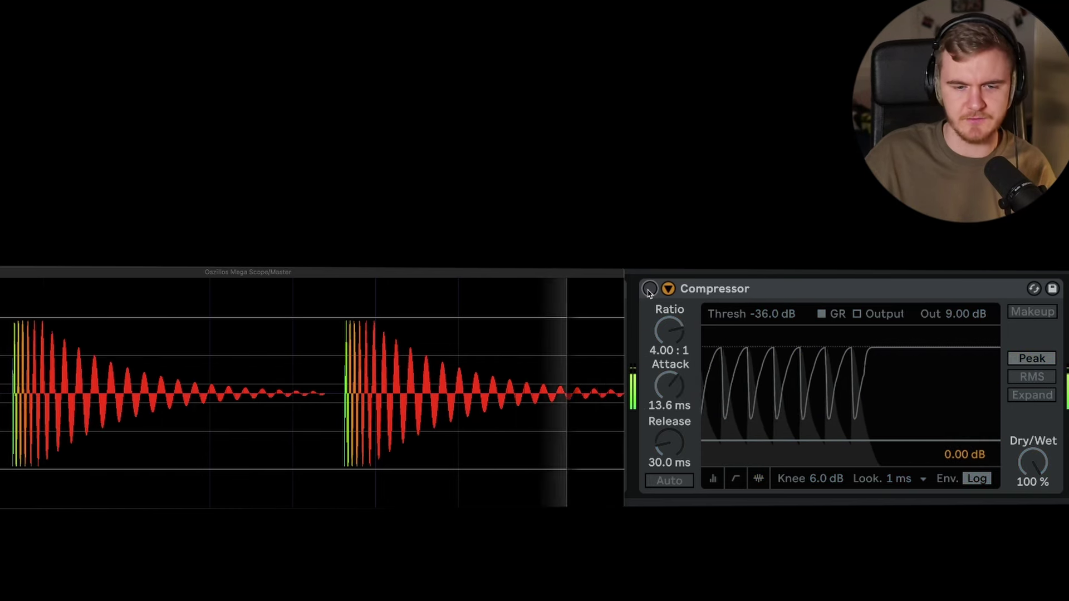
click(649, 289)
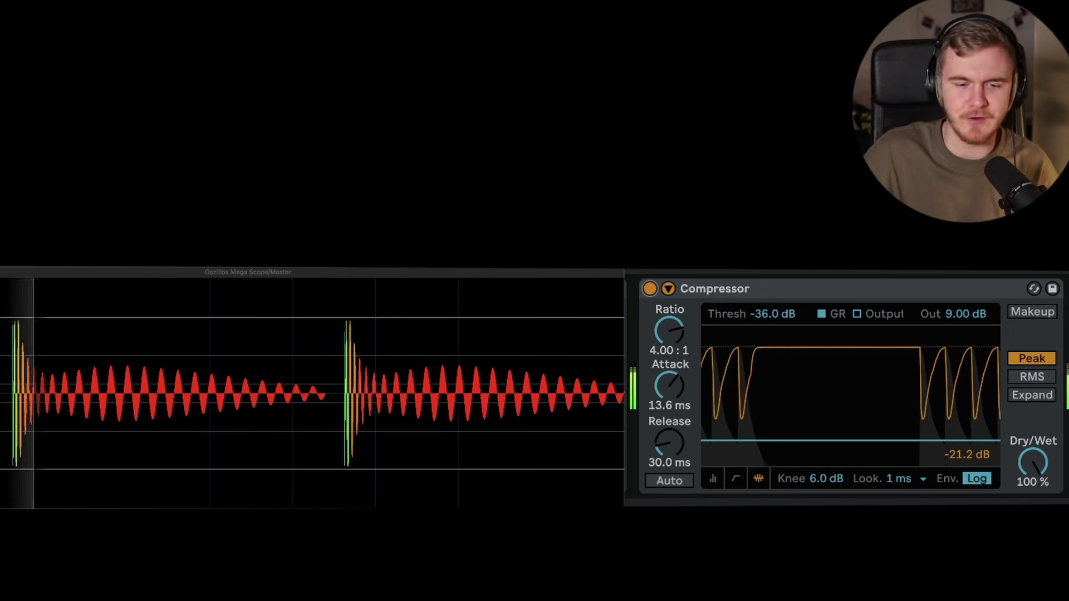
- Lengthen the Compressor's attack to 40.8 ms and raise its release through 49.2 ms to 863 ms
drag(669, 386, 669, 356)
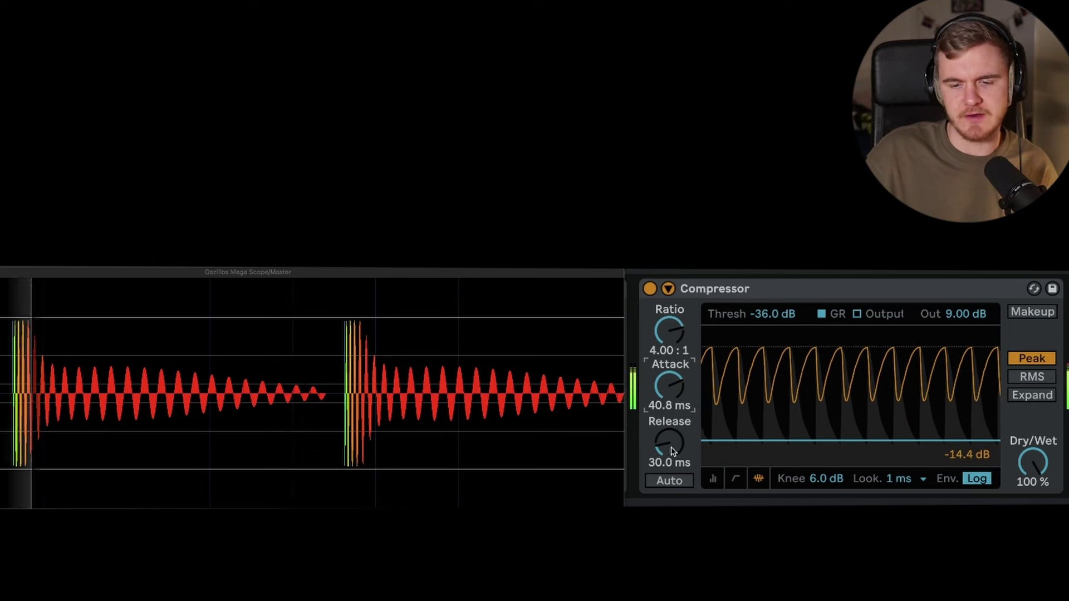
drag(672, 451, 672, 446)
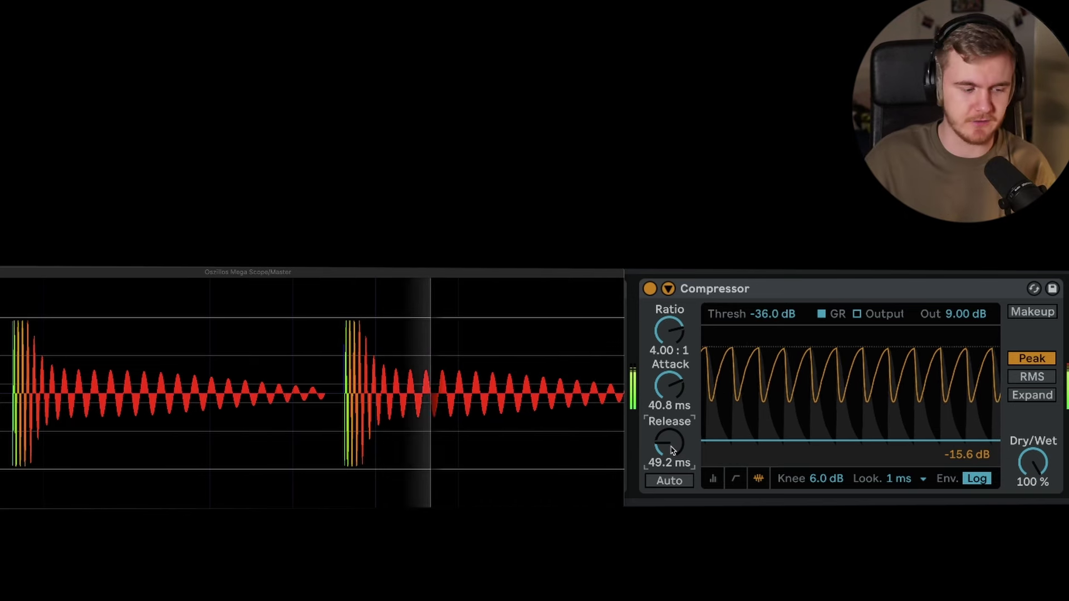
drag(671, 448, 670, 407)
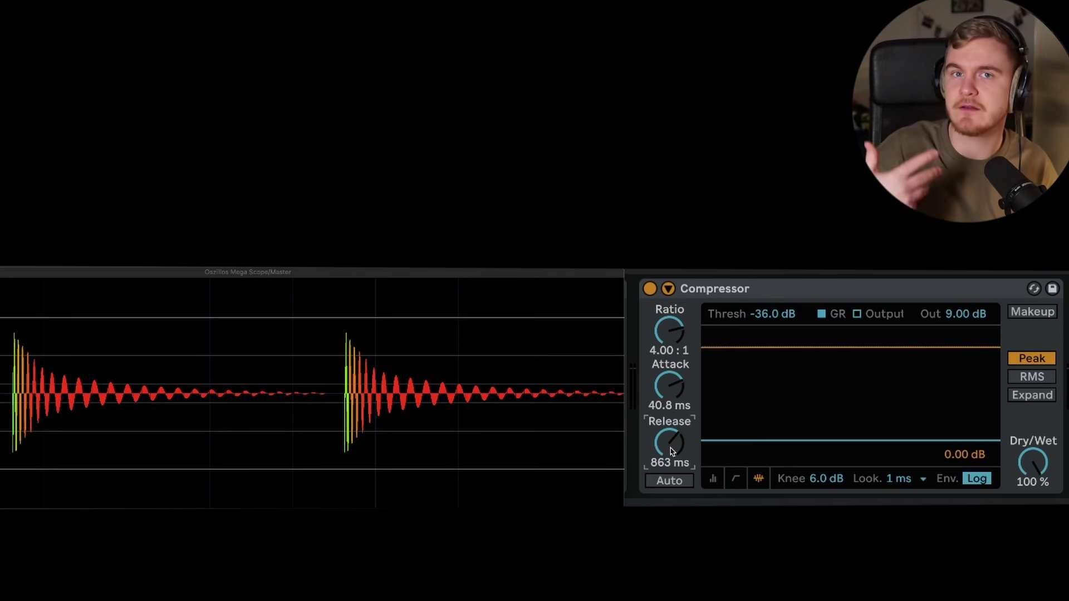
- Toggle playback and shorten the Compressor's release to 3.60 ms and its attack to 1.00 ms
key(space)
drag(672, 450, 671, 499)
drag(669, 443, 669, 476)
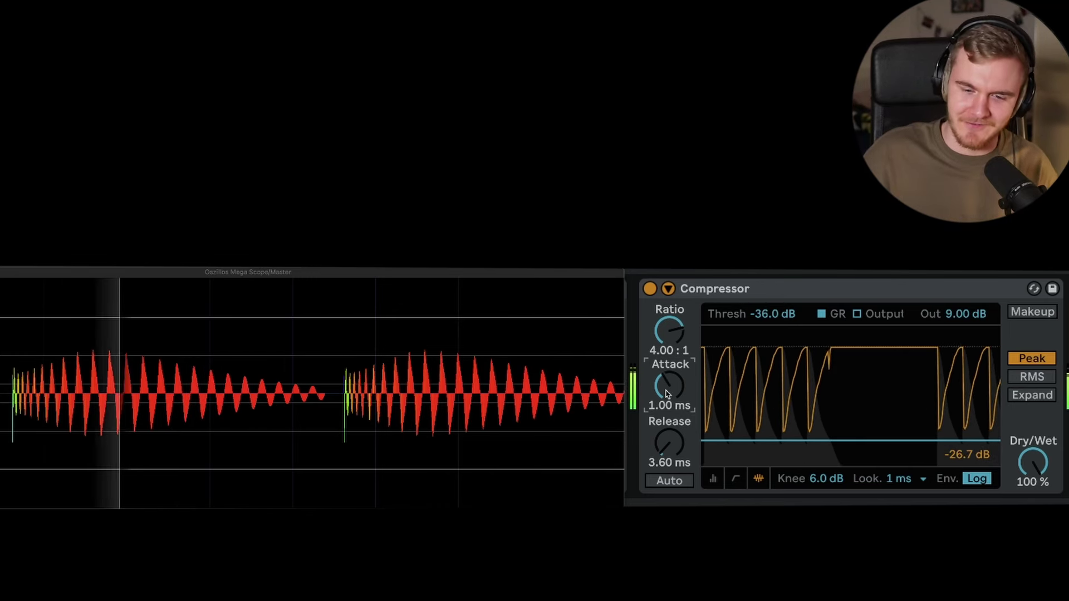
- Set the Compressor's release to 27.7 ms and raise its threshold to -18.1 dB while playing the kick
click(668, 444)
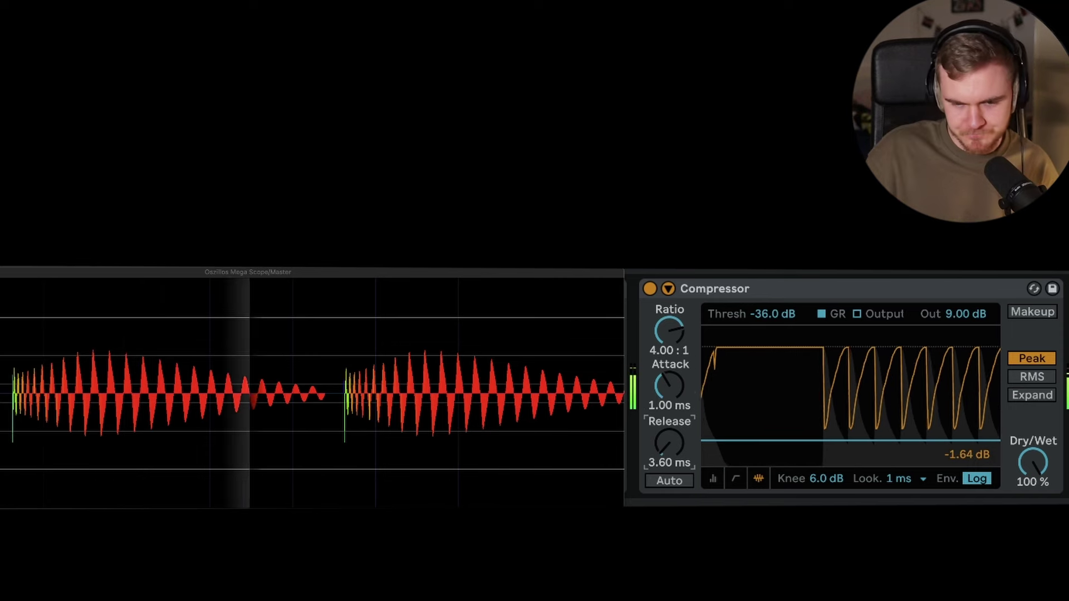
drag(669, 444, 669, 433)
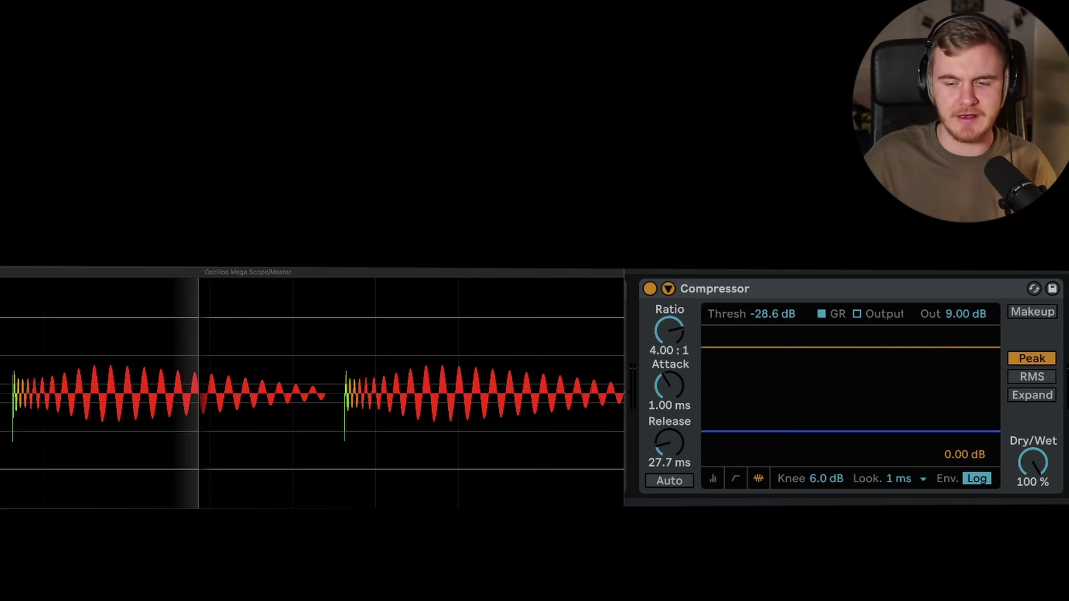
key(space)
drag(851, 441, 850, 411)
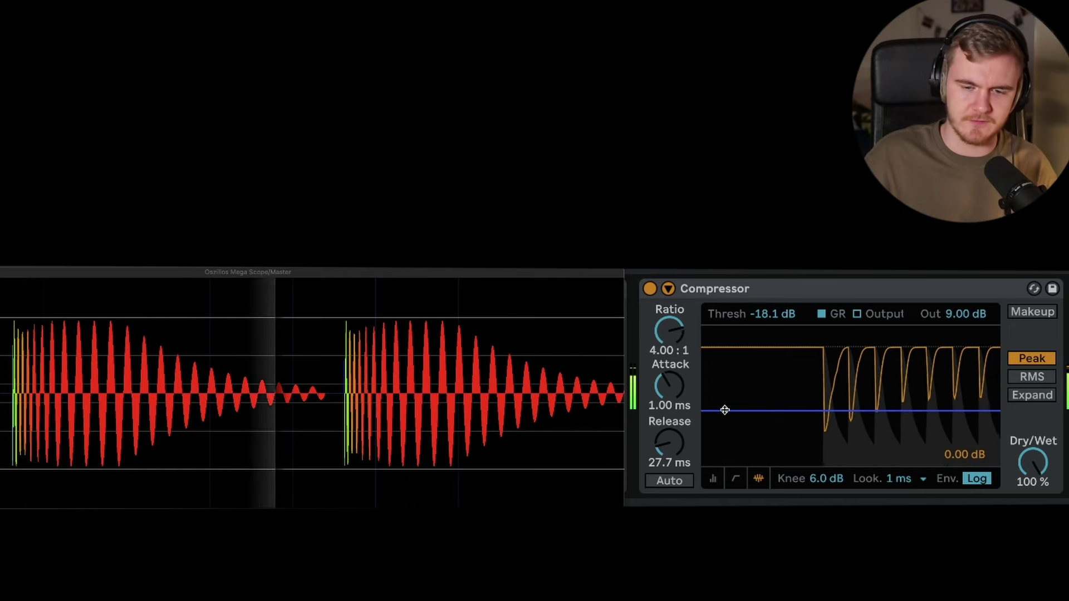
- Compare the kick with the Compressor bypassed and active, and set the release to 53.6 ms
click(651, 290)
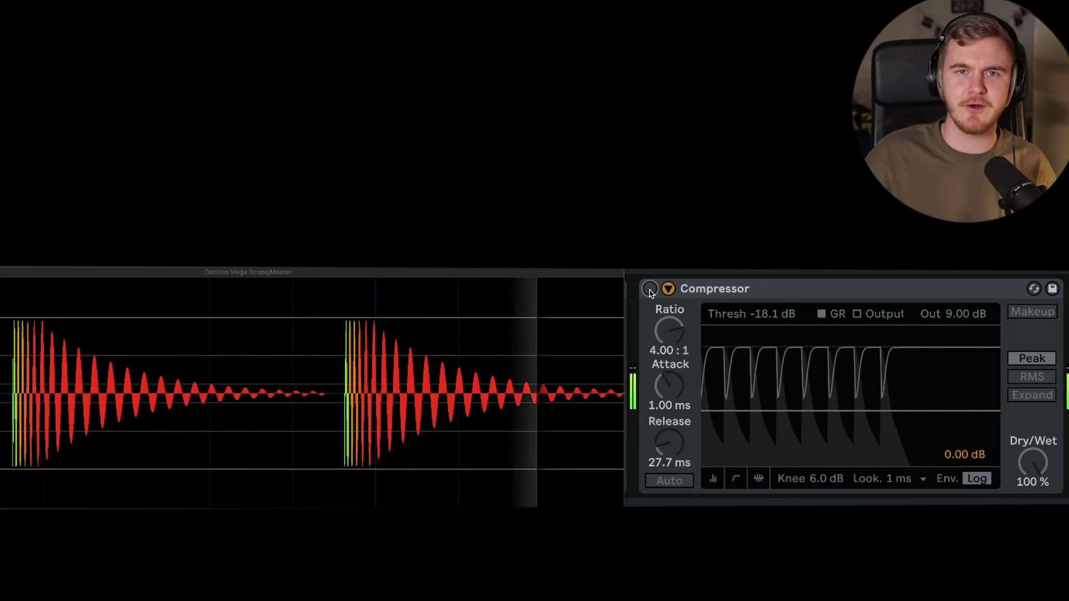
click(650, 289)
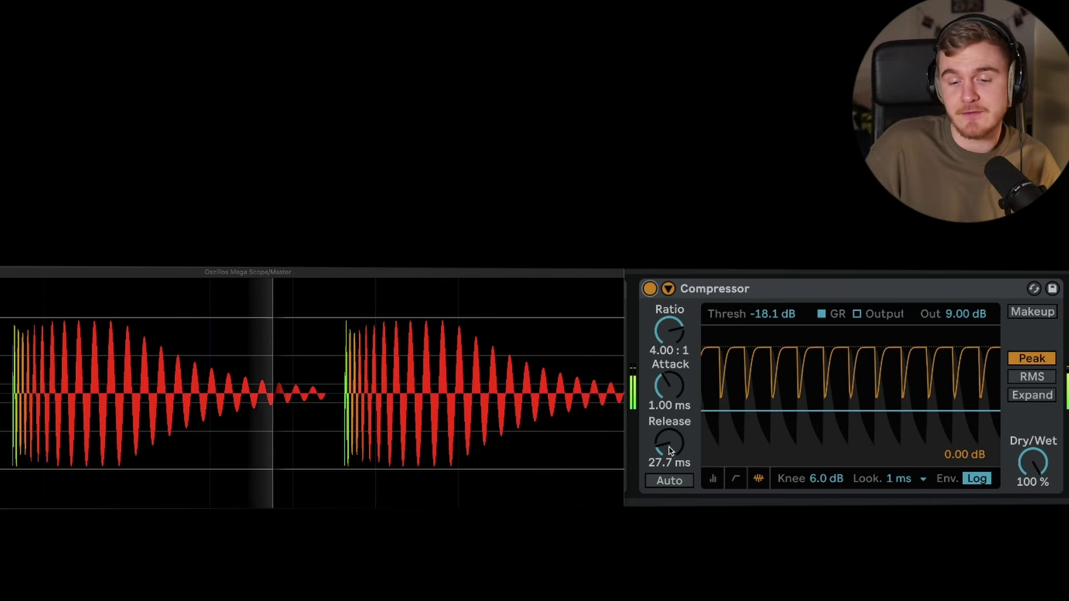
mouse_move(670, 450)
mouse_down()
mouse_move(670, 423)
mouse_move(670, 437)
mouse_up()
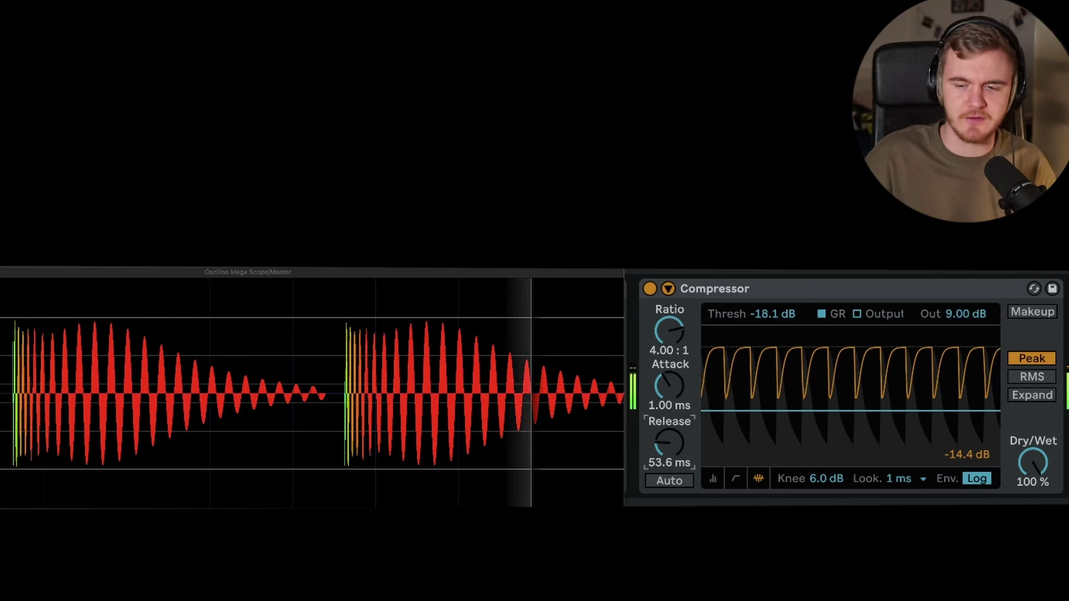
- Lower the Compressor's Dry/Wet to 0%, raise it to 50%, and compare this parallel blend with the bypassed kick
drag(1033, 465, 1033, 545)
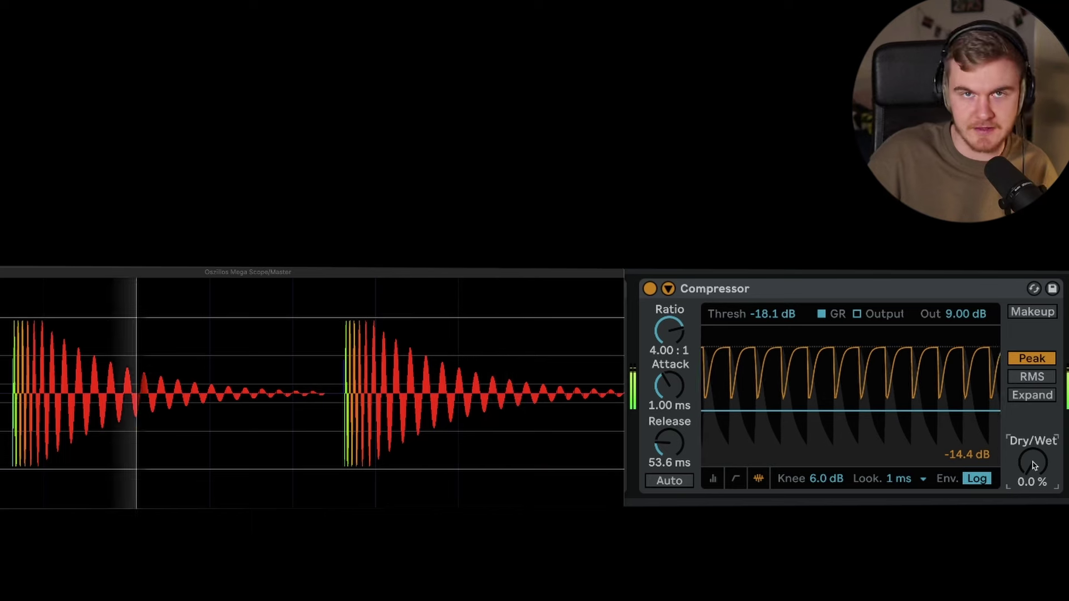
mouse_move(1033, 466)
mouse_down()
mouse_move(1033, 384)
mouse_move(1033, 427)
mouse_up()
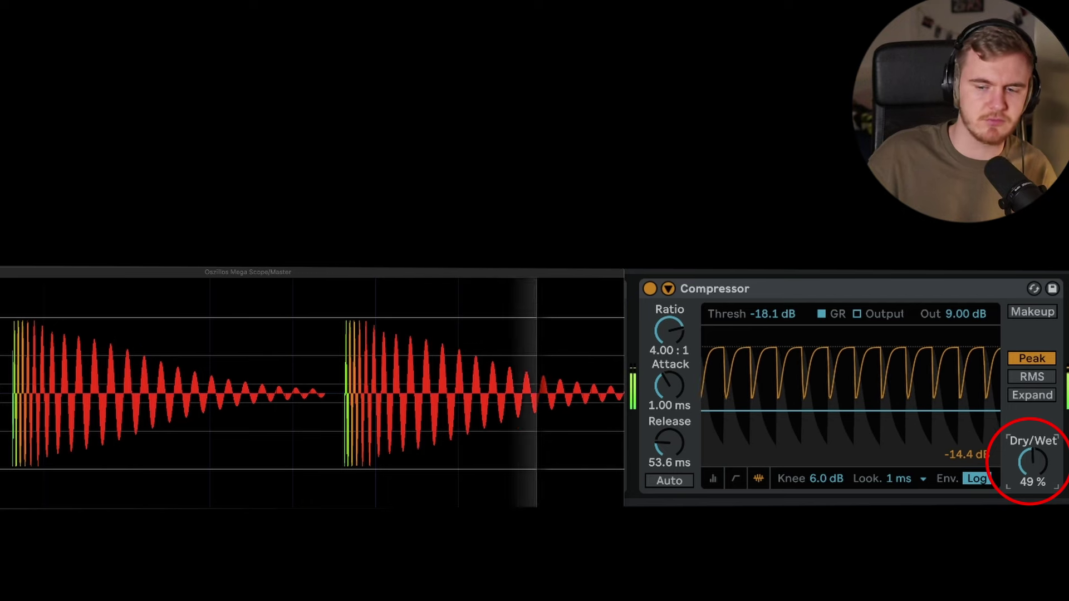
drag(1033, 465, 1033, 464)
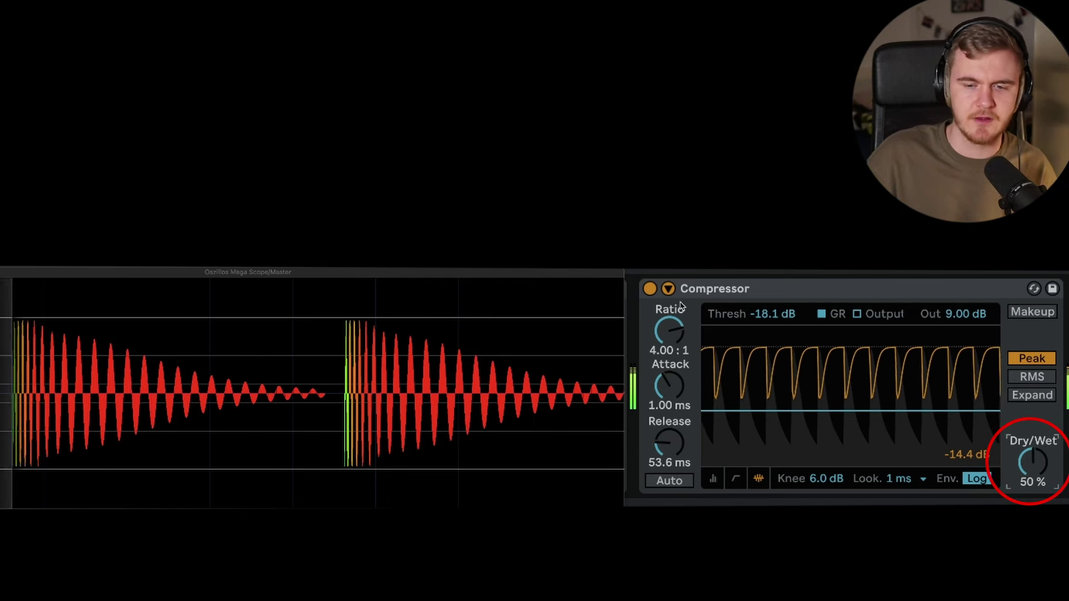
click(650, 289)
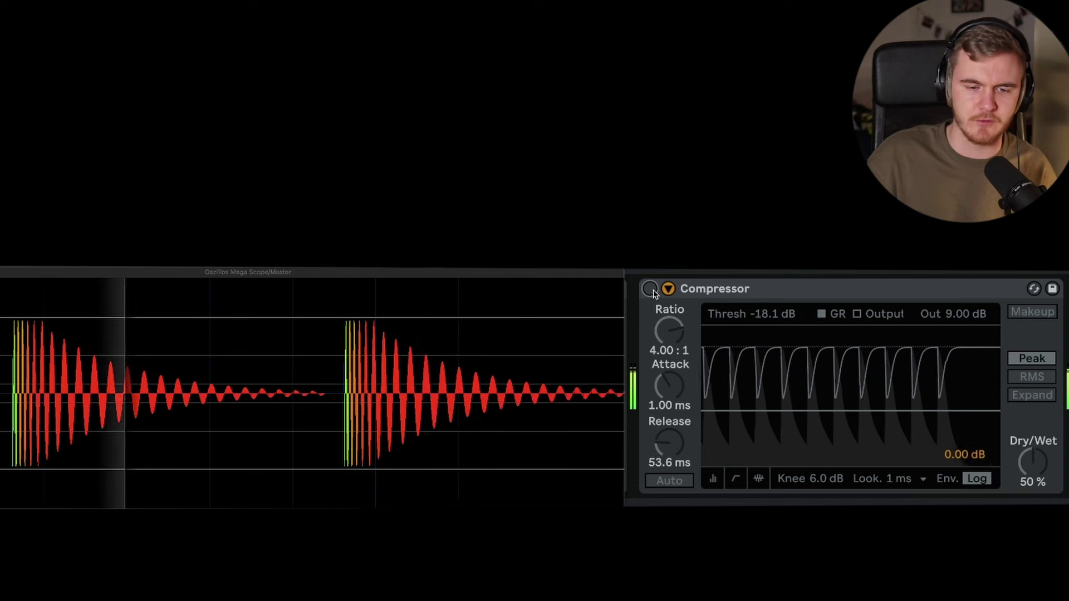
click(650, 289)
- Return the Compressor's Dry/Wet to 100% and lengthen its release to 85.7 ms
drag(1034, 463, 1034, 407)
drag(685, 451, 685, 434)
click(817, 289)
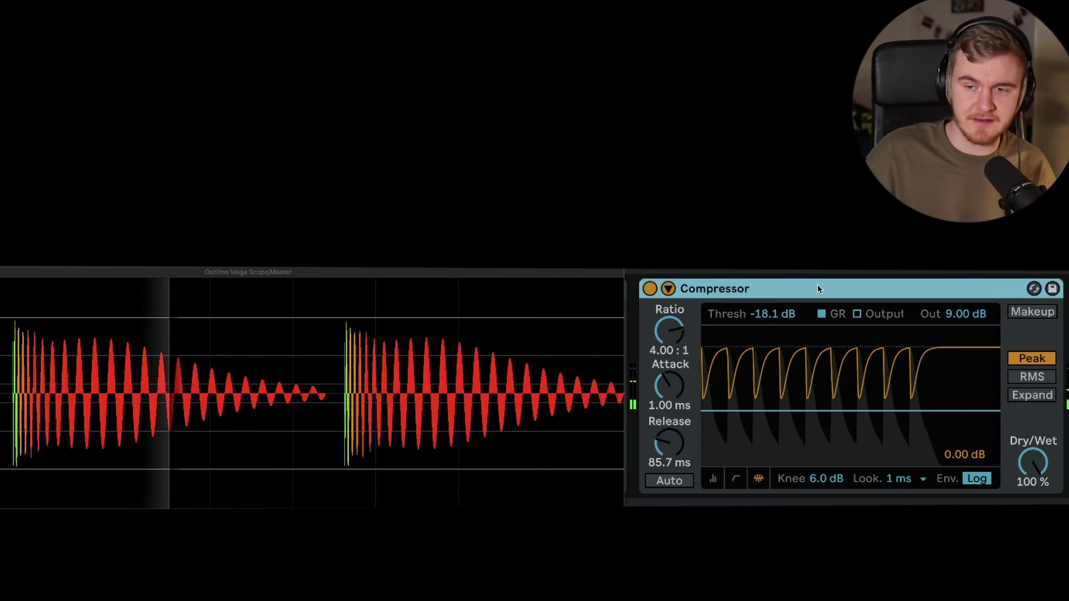
- Play the kick together with the other sounds and raise the Compressor's threshold to -13.8 dB
key(space)
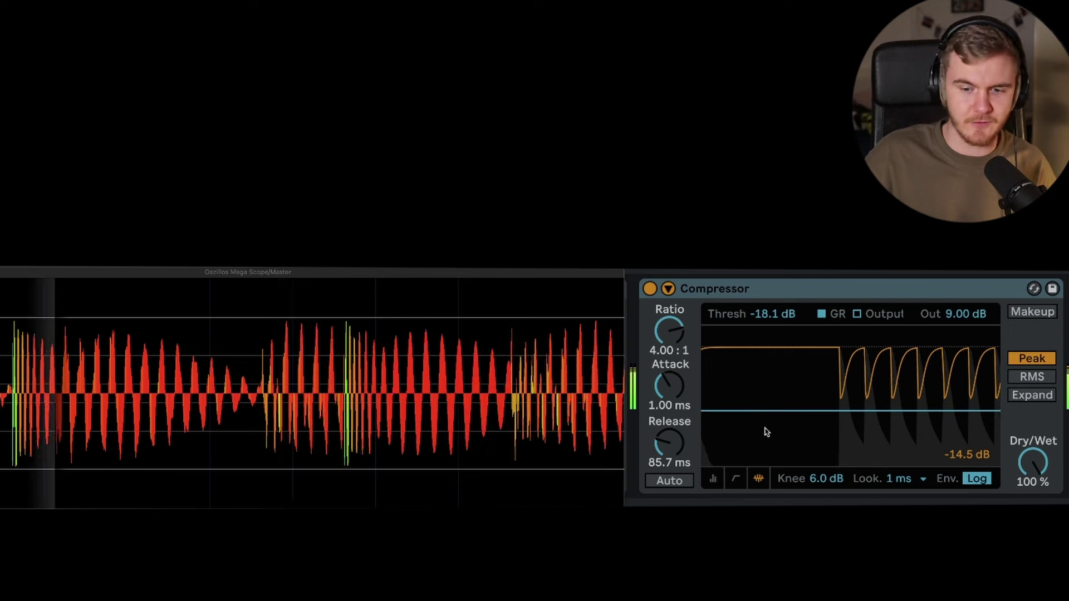
drag(783, 411, 787, 395)
- Place the Compressor with the same settings after the Utility on the percussion track
click(774, 295)
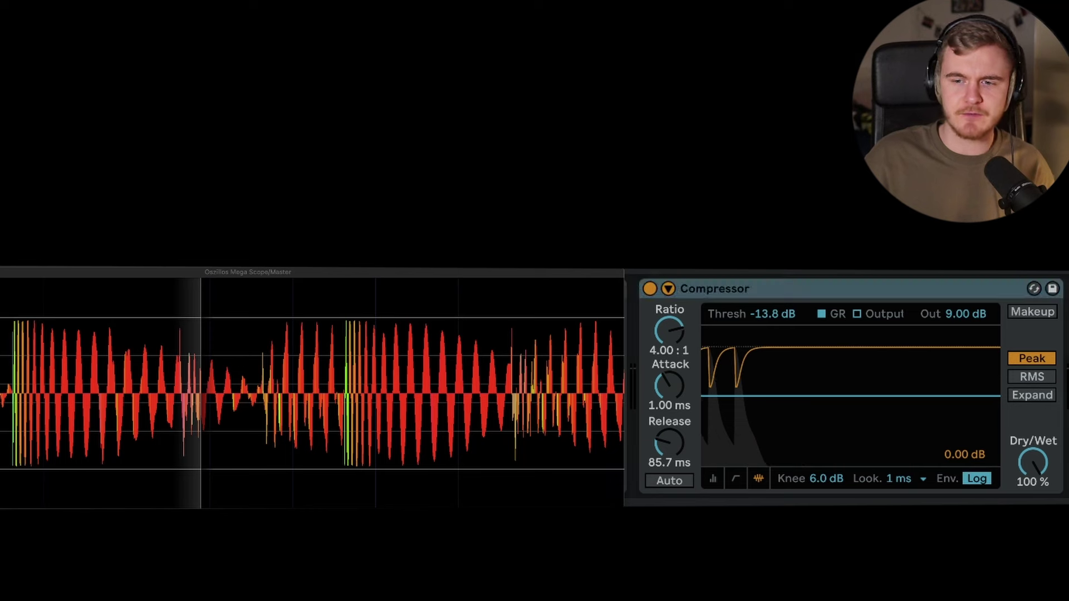
key(Delete)
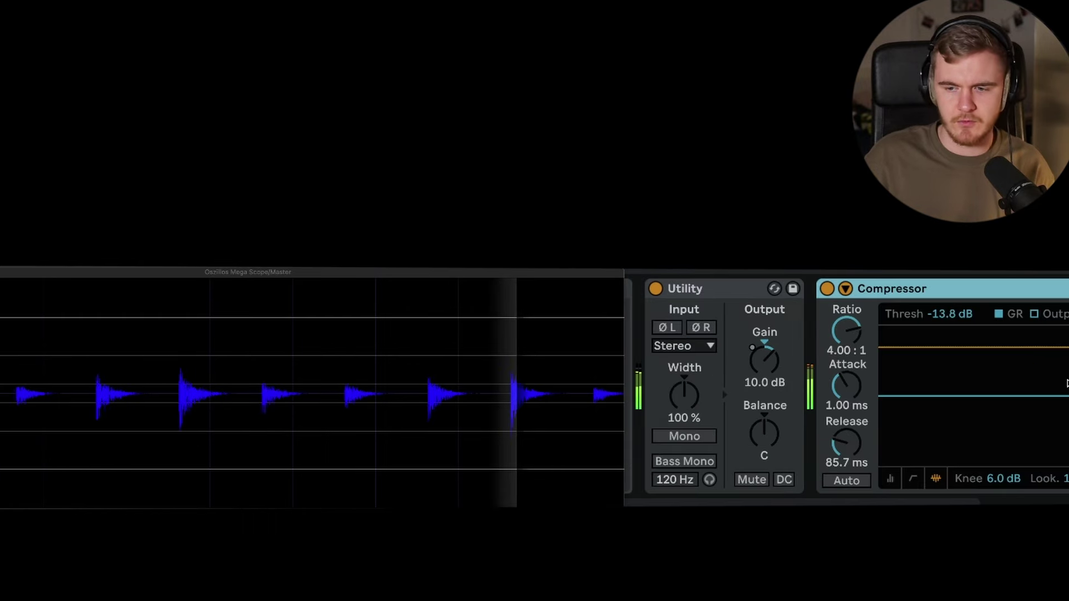
scroll(1023, 385, right, 3)
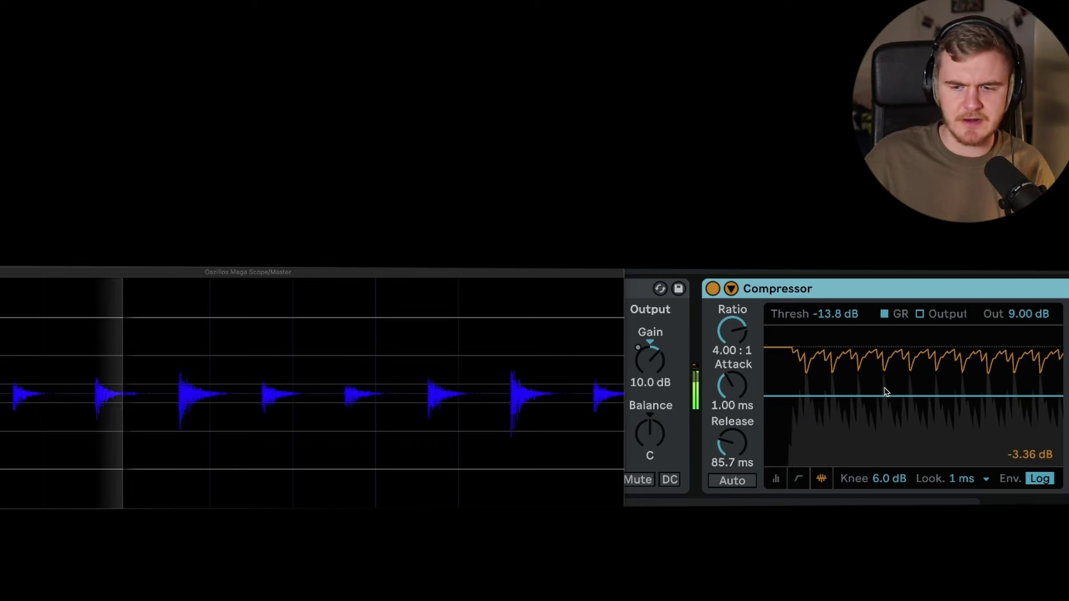
- Bypass and re-enable the Compressor repeatedly to compare the percussion hits, and lower its output gain to 6 dB
click(714, 292)
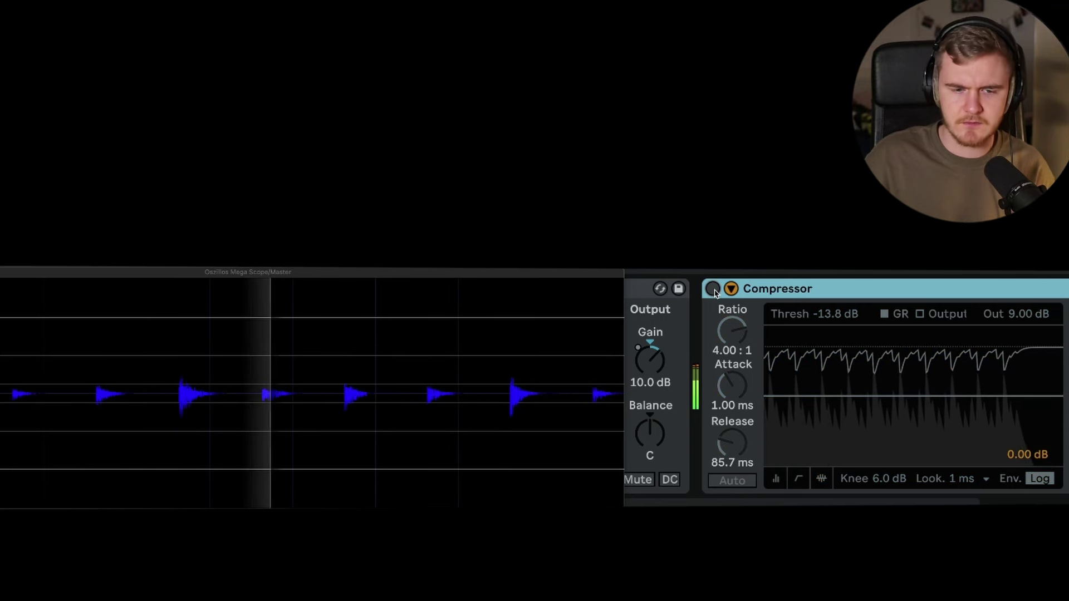
click(715, 291)
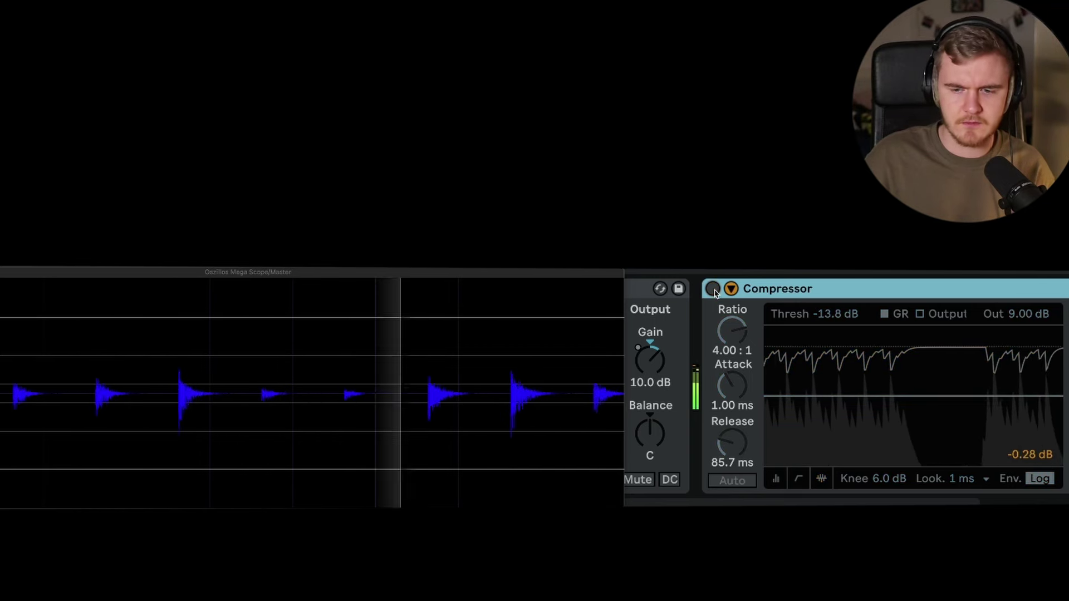
click(714, 292)
click(715, 292)
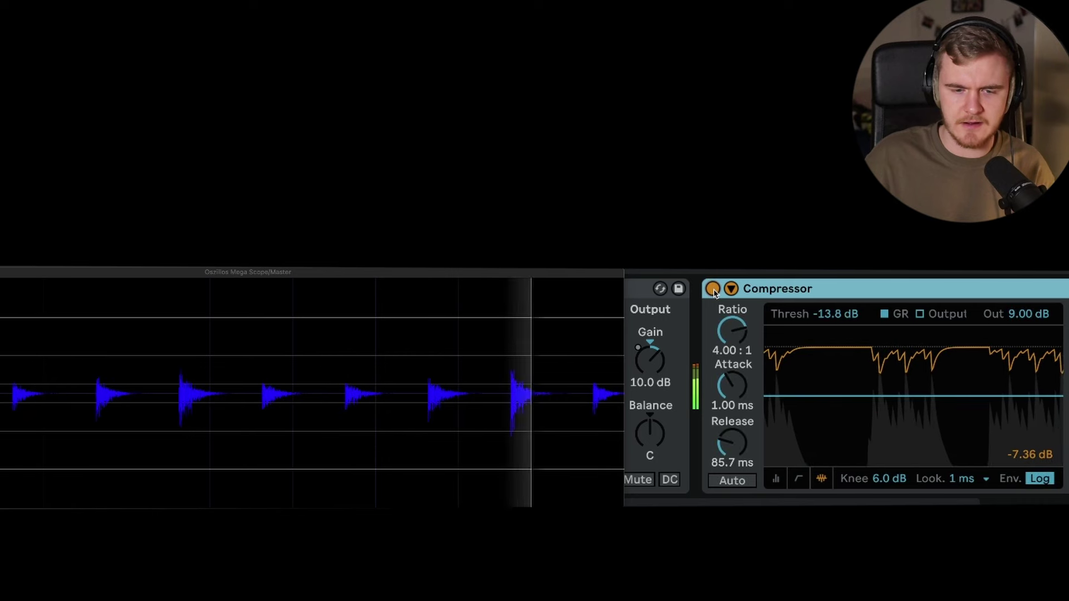
click(714, 291)
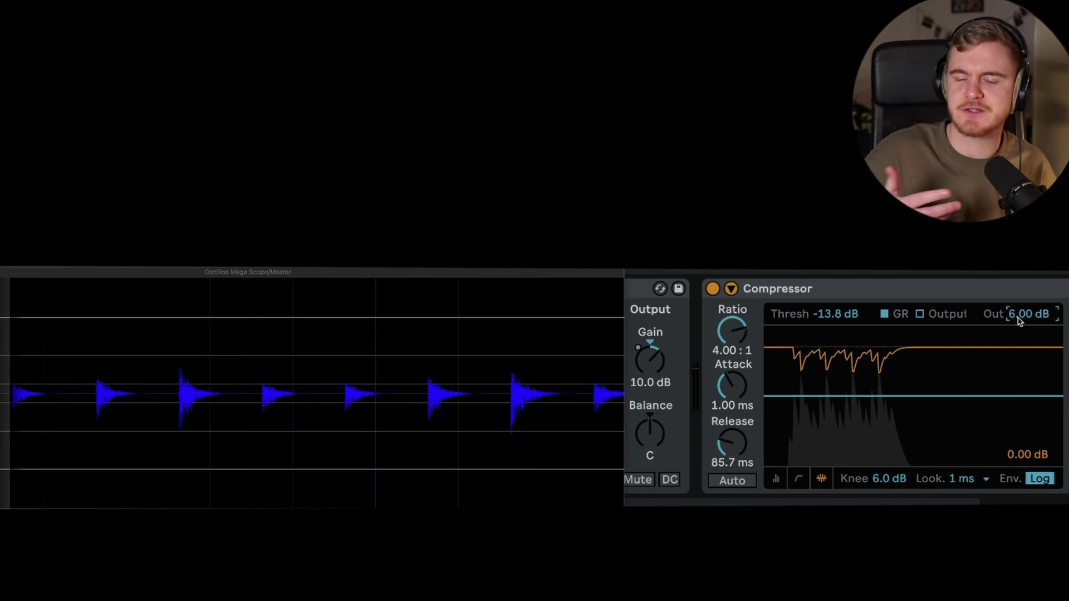
- Shorten the Compressor's release to 1.79 ms with 0 ms lookahead, and compare the percussion with and without compression during playback
key(space)
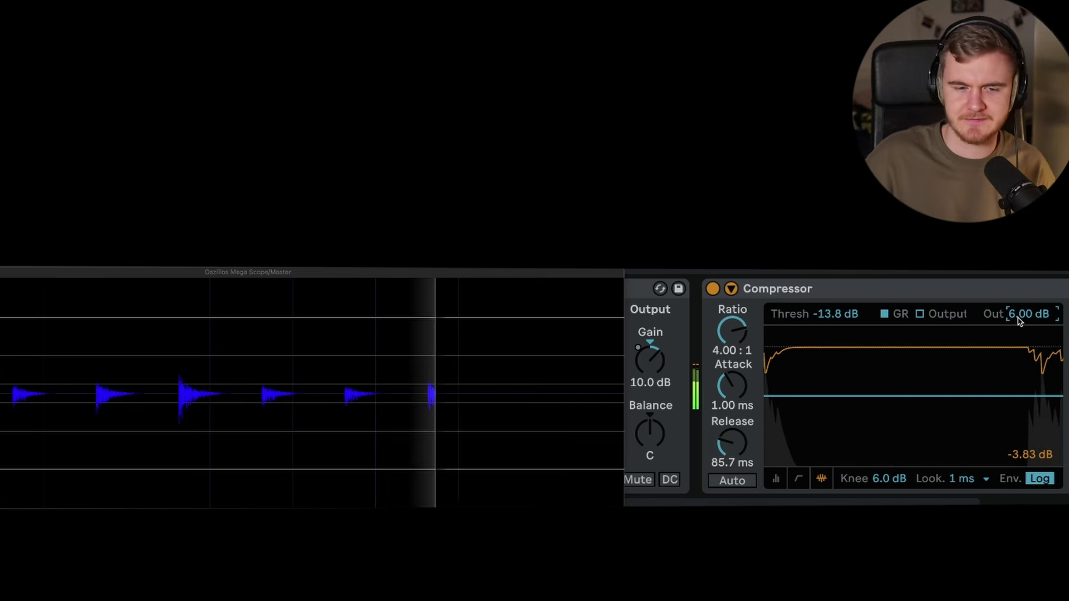
click(711, 290)
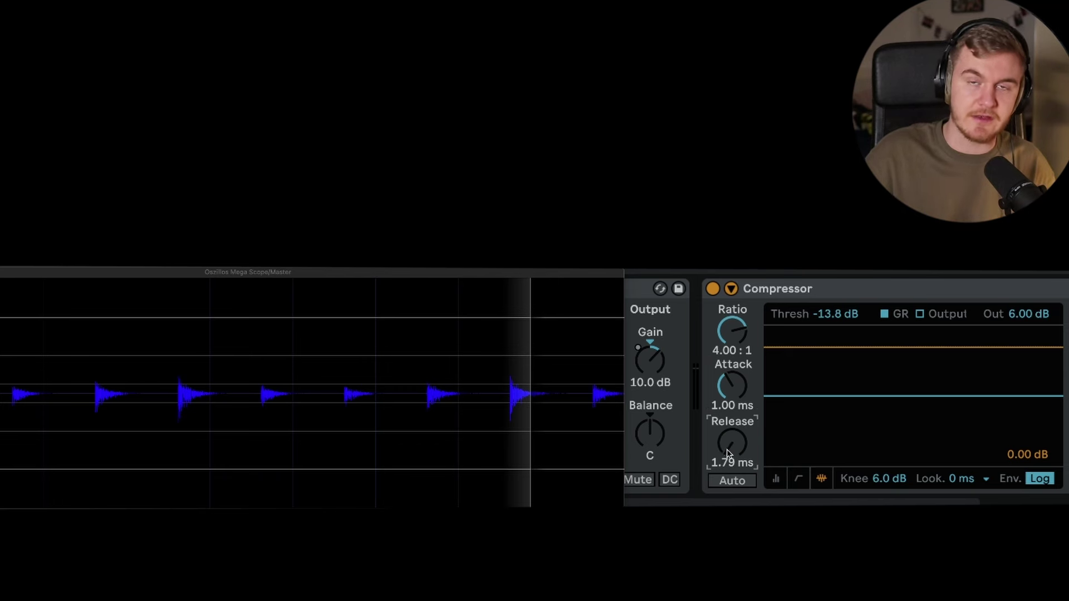
key(space)
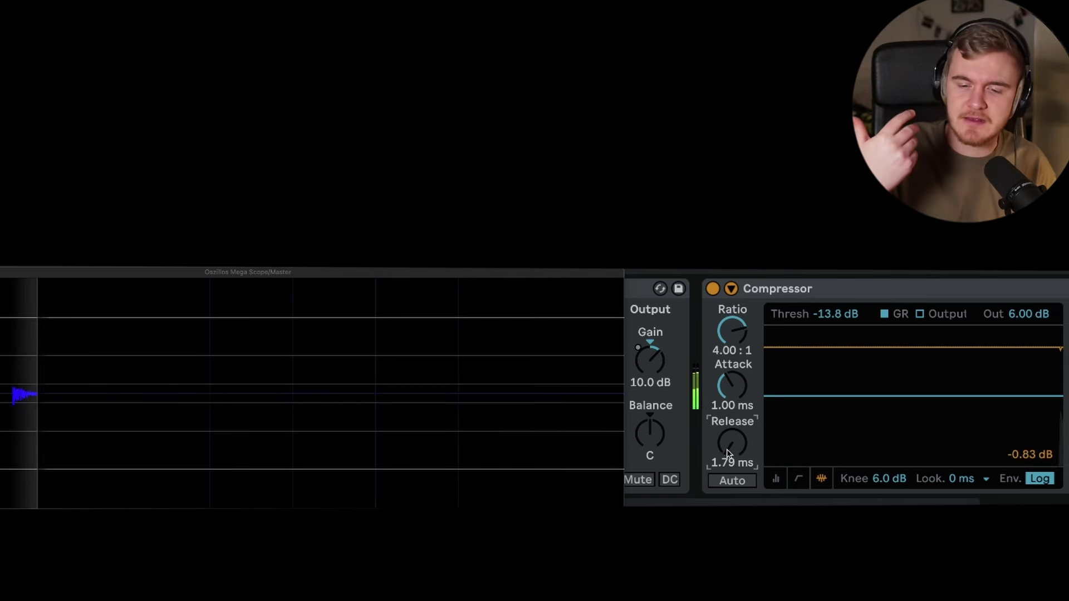
click(711, 288)
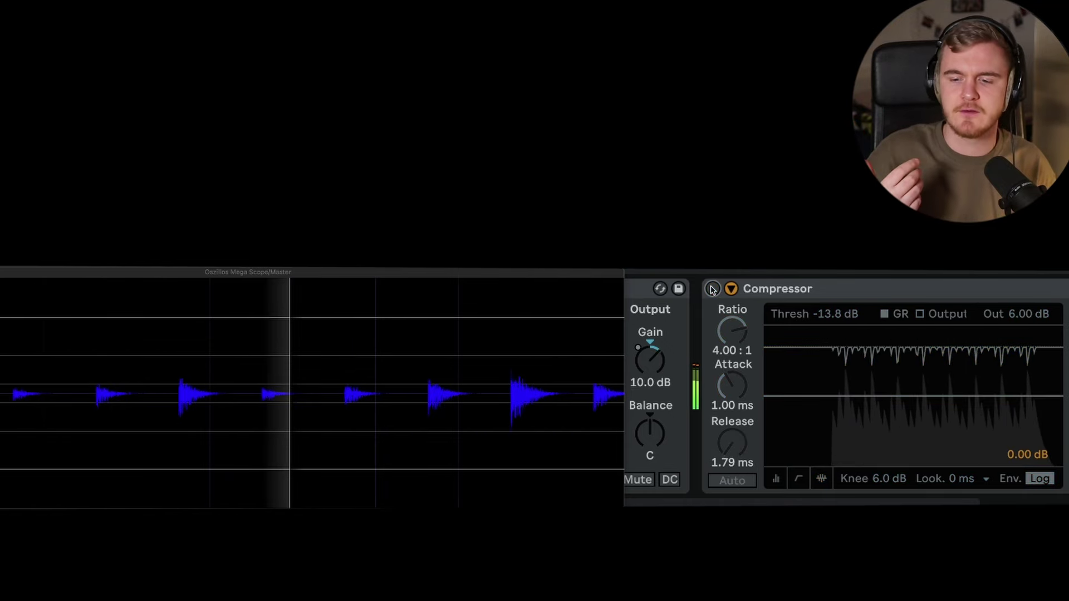
click(712, 288)
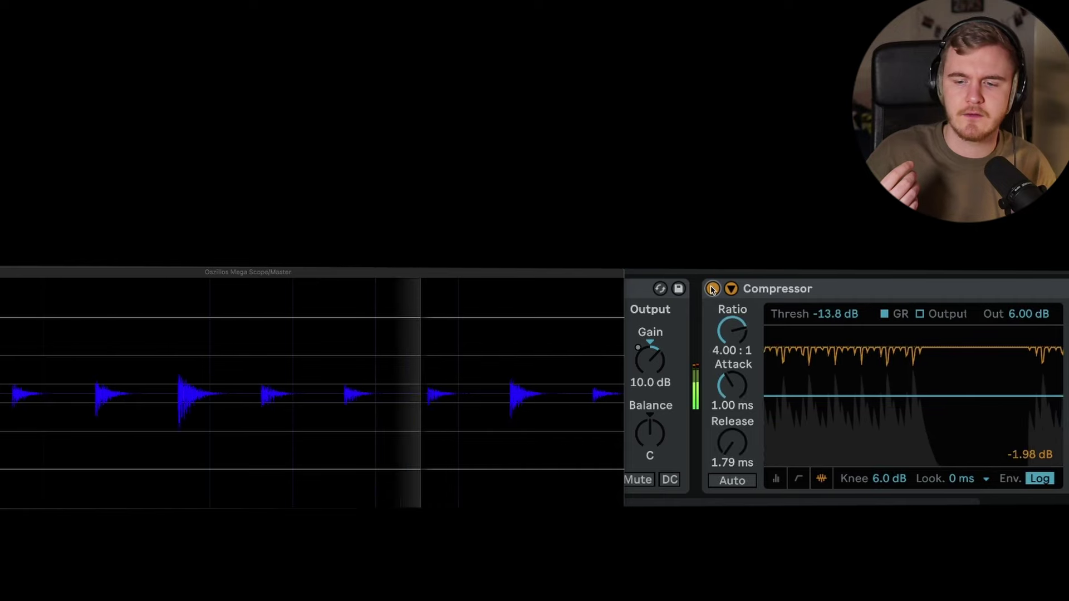
- Set the percussion Compressor's output gain to 5 dB
click(763, 290)
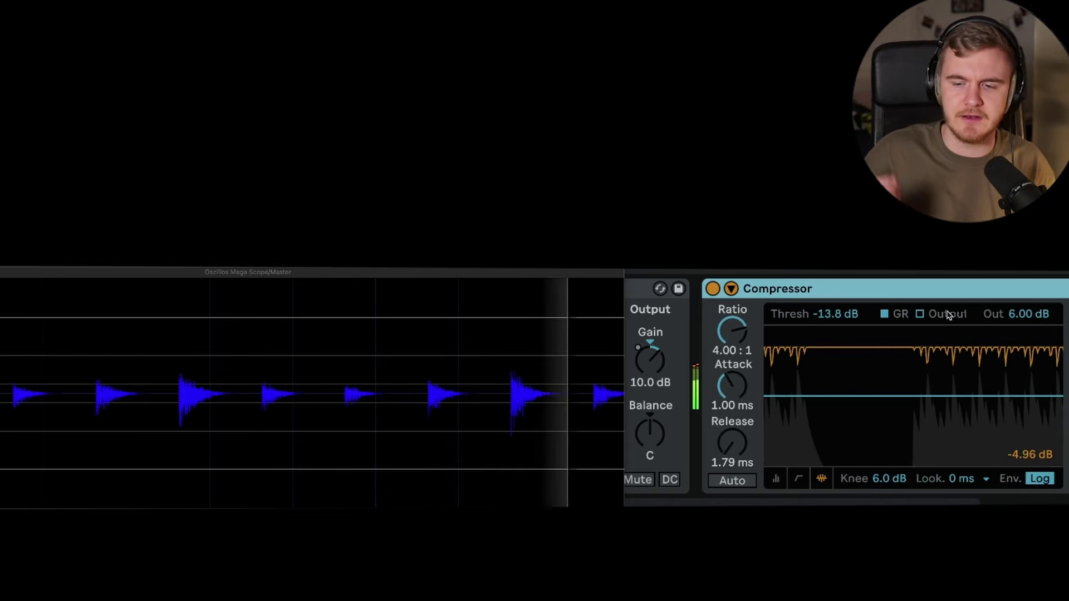
click(1027, 313)
key(Down)
- Reuse the Compressor on another track with its threshold at -25.5 dB, and toggle its bypass to compare the sound
click(996, 292)
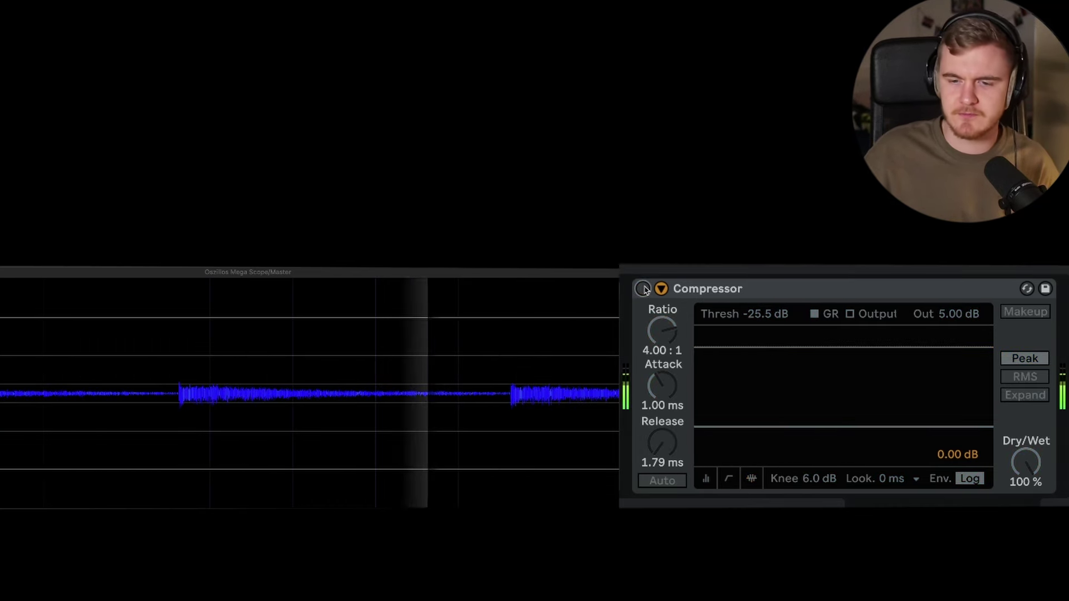
click(643, 288)
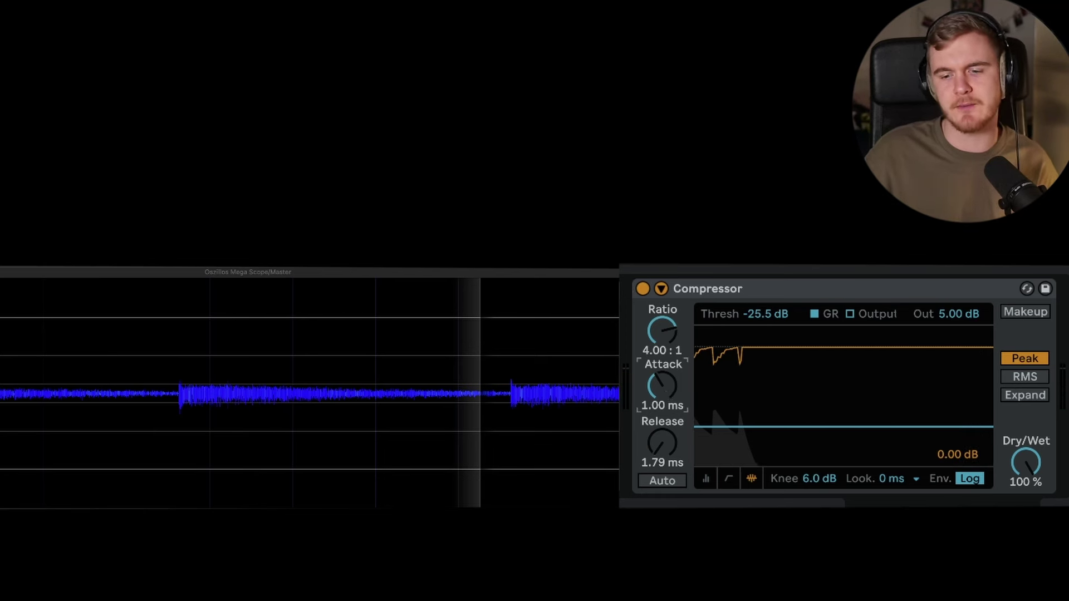
- Raise the Compressor's attack to 4.56 ms, and bypass and re-enable it to compare the sound in the mix
drag(664, 393, 664, 383)
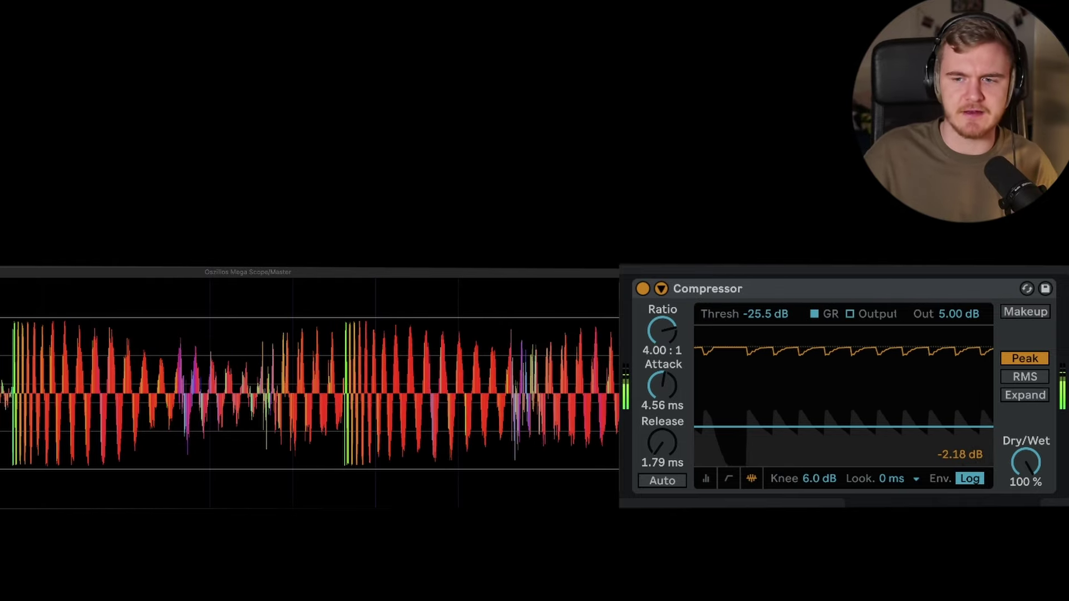
click(642, 288)
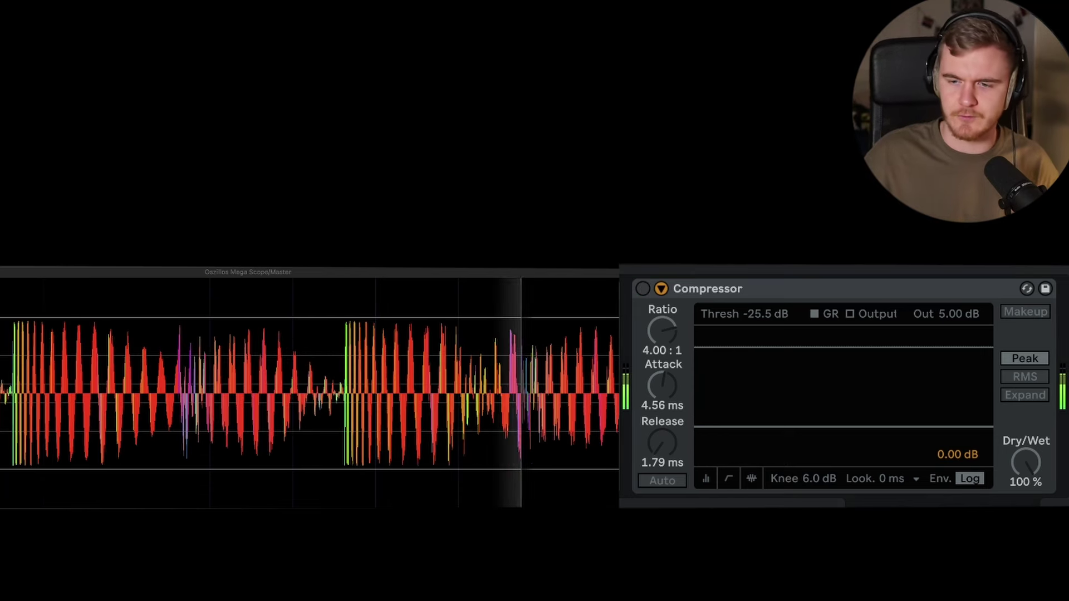
click(643, 288)
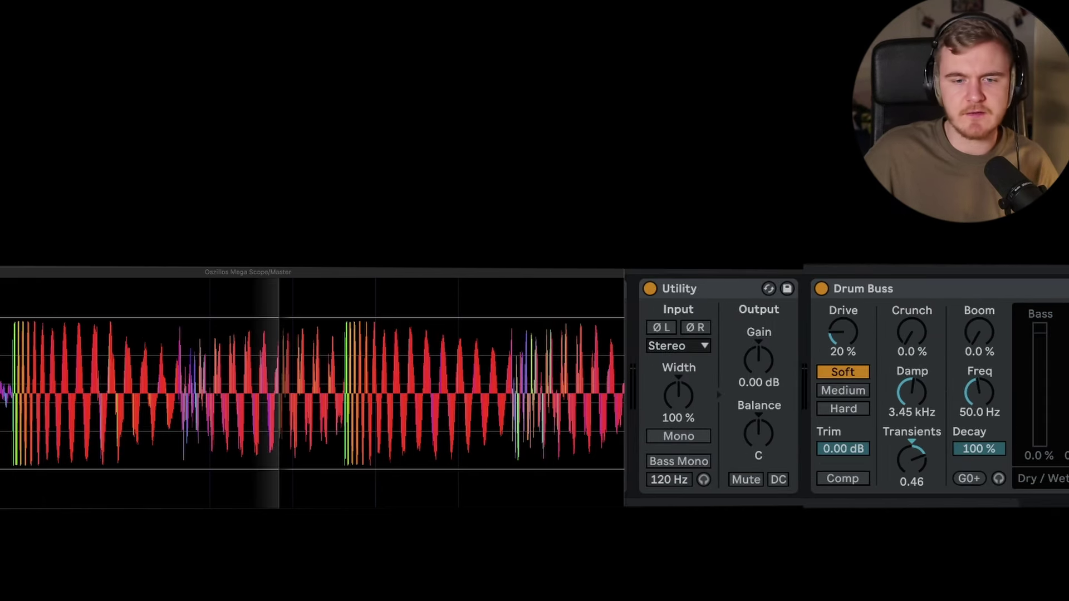
- Try Compressor attack times between 0.01 ms and 4.56 ms on Offbeat Hat 2 and settle on 0.11 ms
key(space)
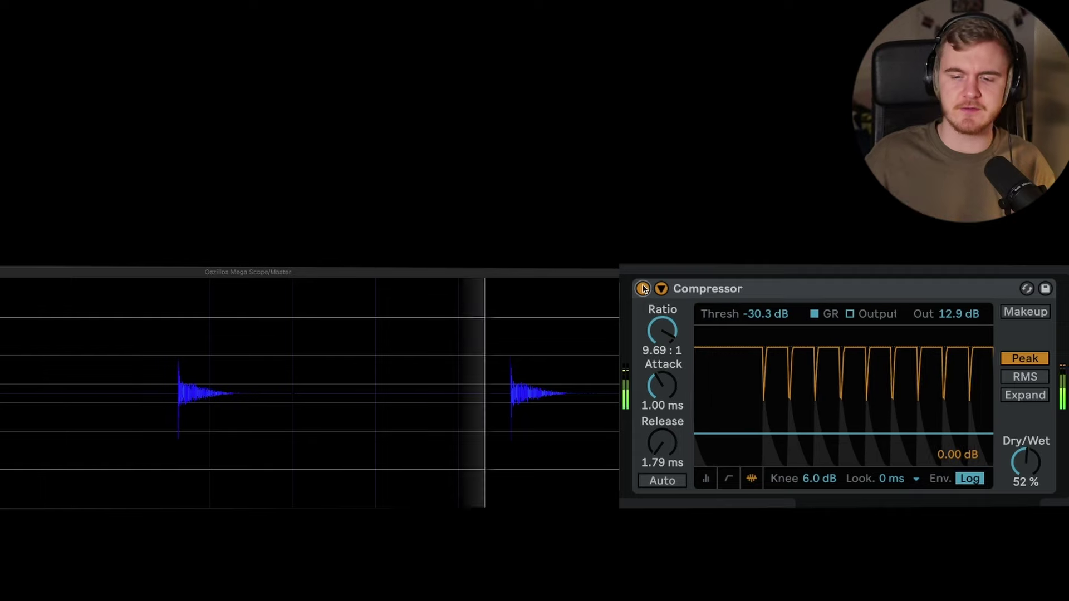
drag(662, 386, 662, 366)
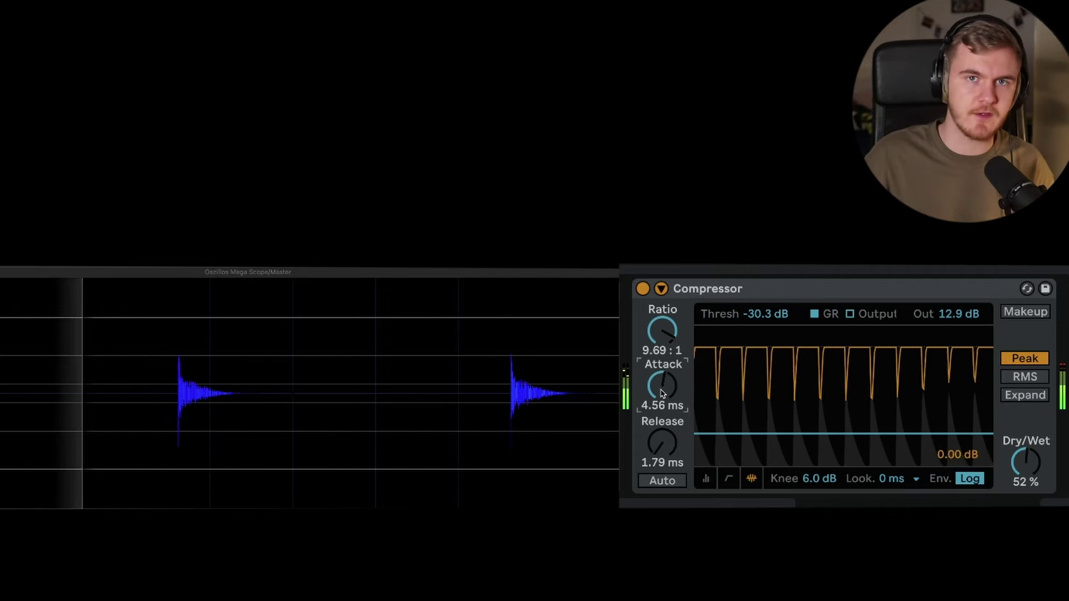
drag(662, 392, 661, 448)
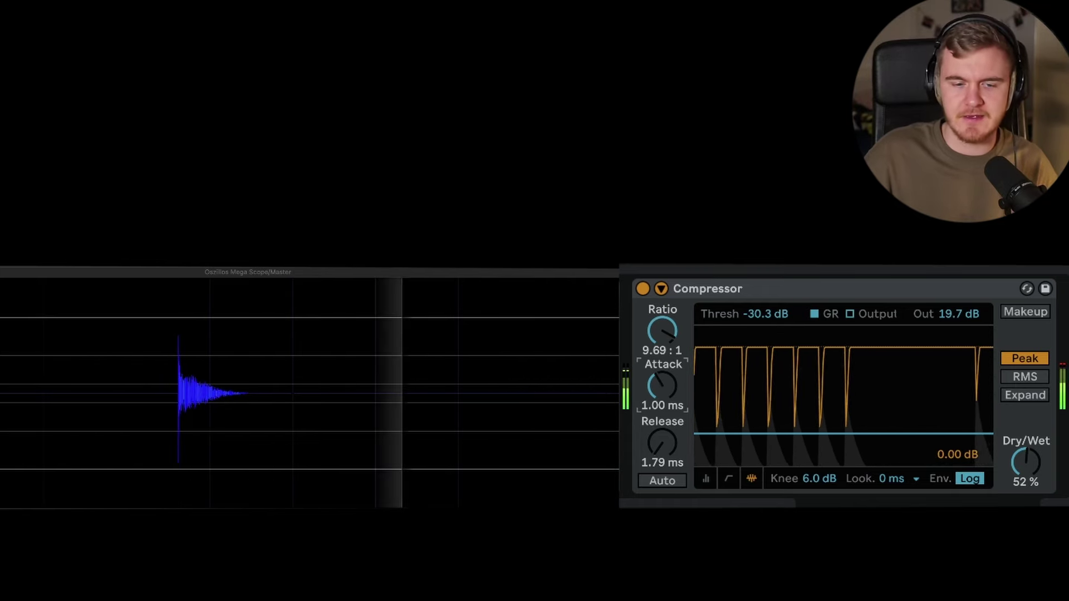
drag(667, 397, 667, 391)
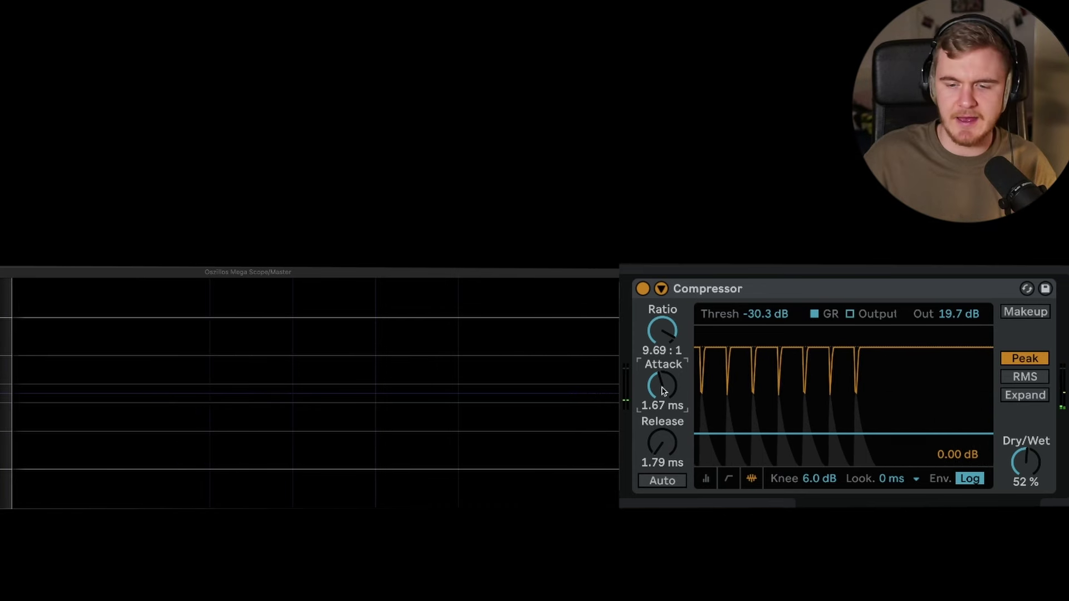
drag(662, 392, 662, 393)
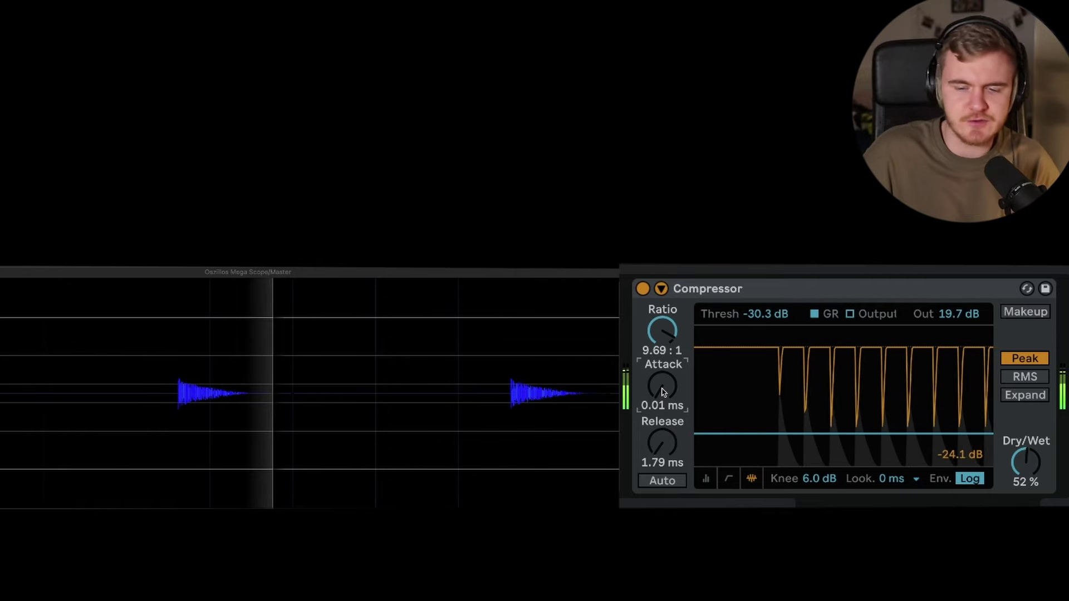
drag(663, 387, 662, 365)
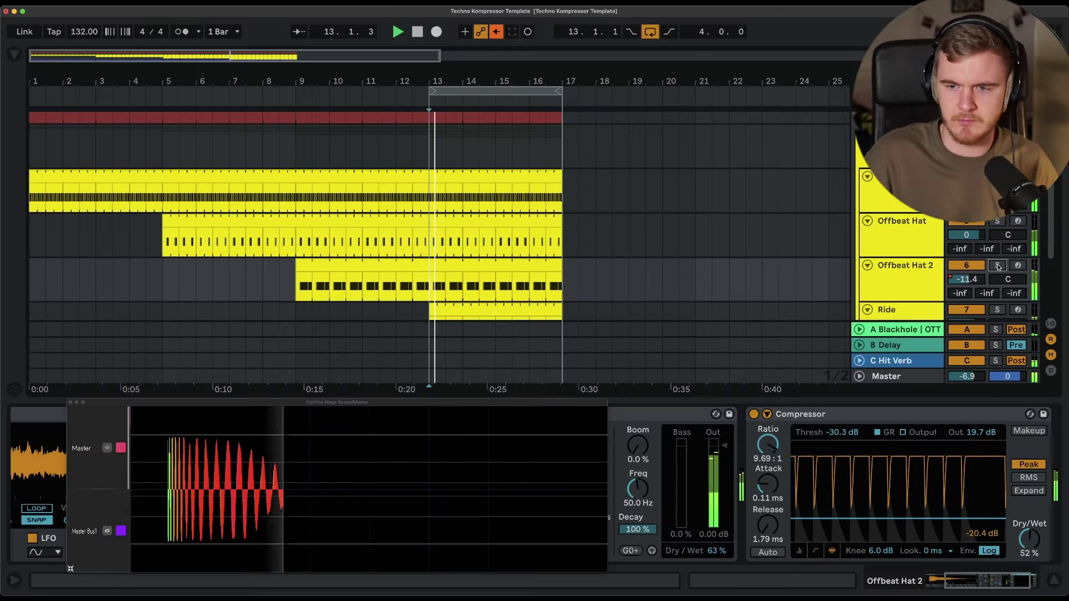
- Check the Offbeat Hat's devices and lower the Ride track's volume
click(912, 248)
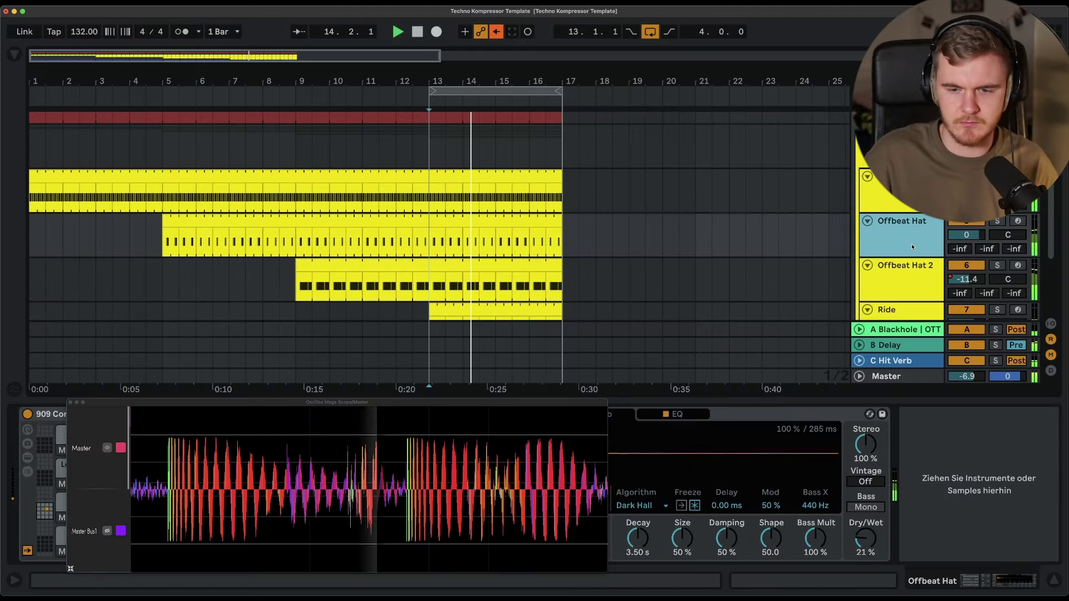
scroll(913, 247, down, 3)
click(981, 240)
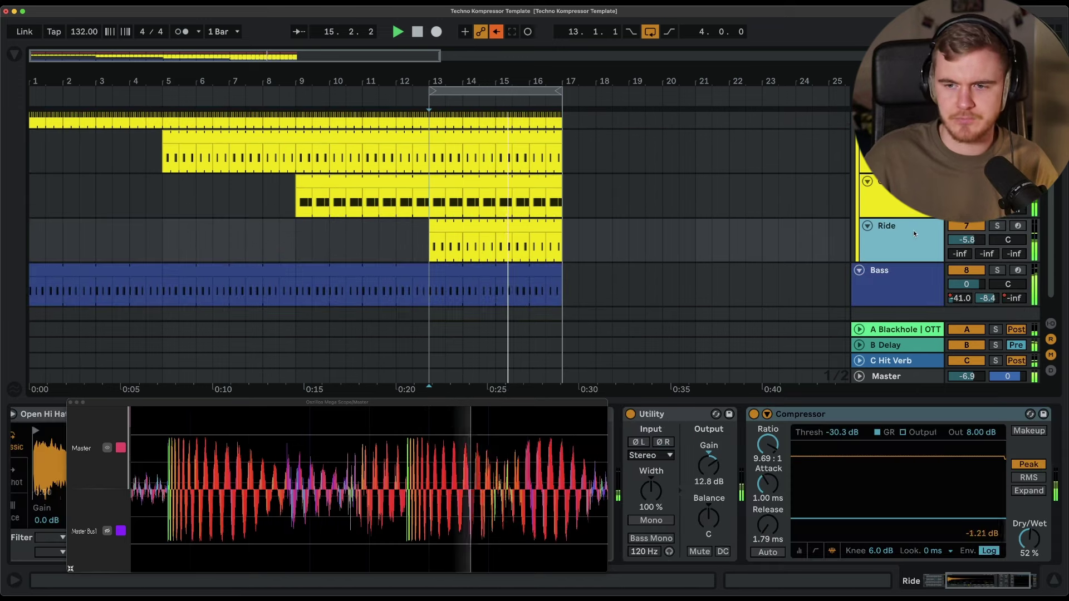
drag(980, 240, 980, 256)
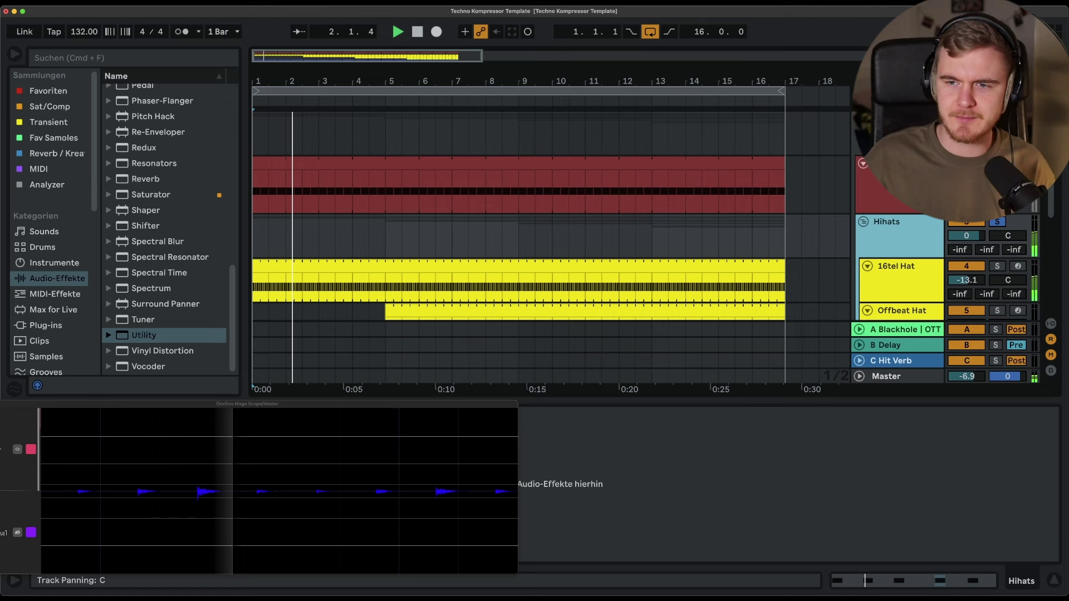
- Solo the Drums group, shift the oscilloscope aside, and isolate the kick with the group's Glue Compressor in view
click(997, 119)
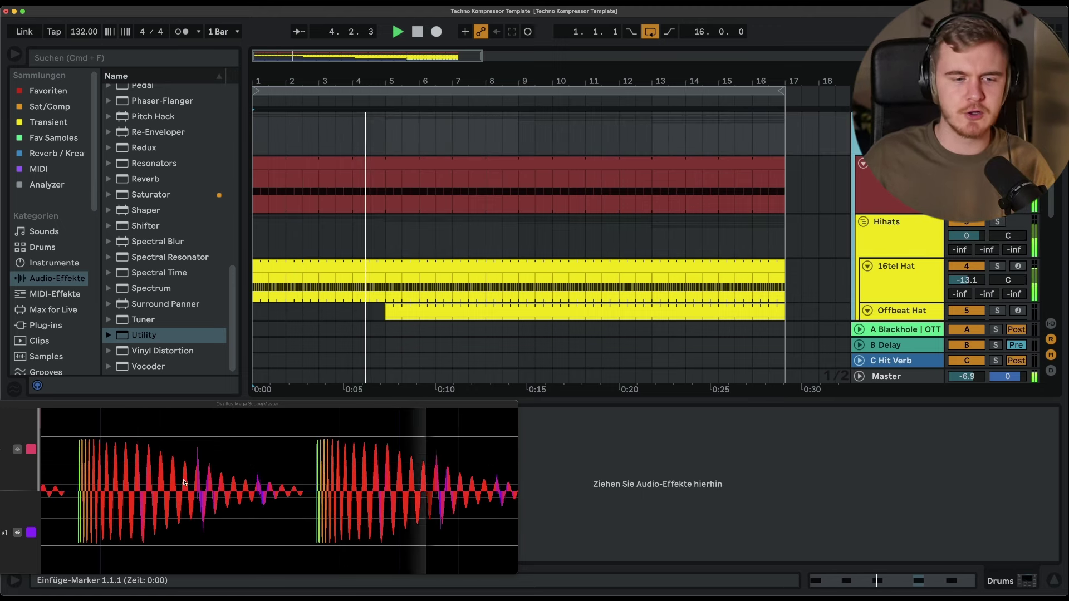
drag(202, 405, 472, 404)
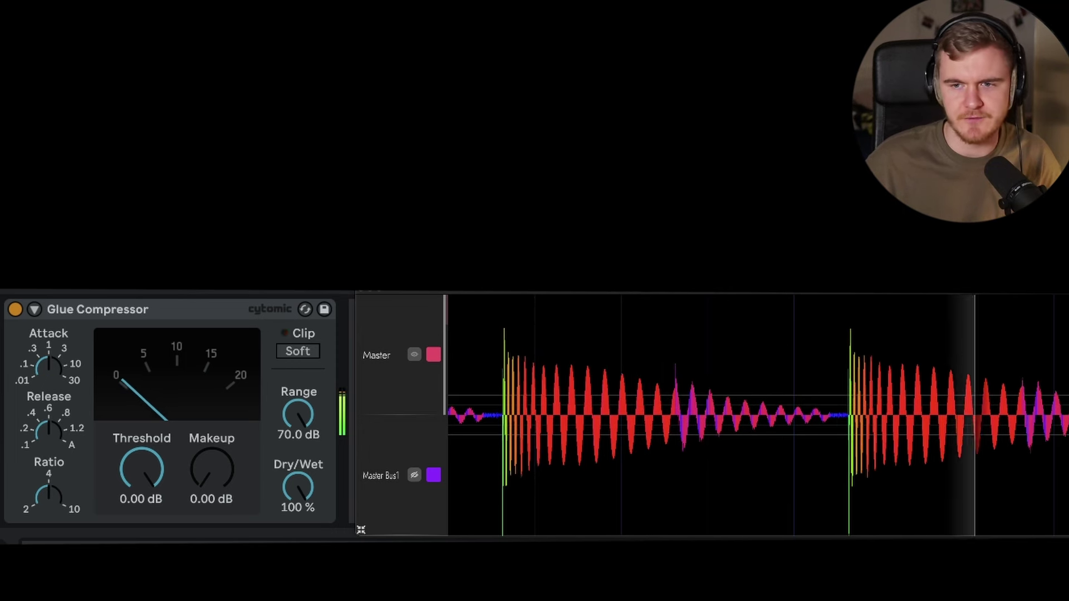
click(545, 273)
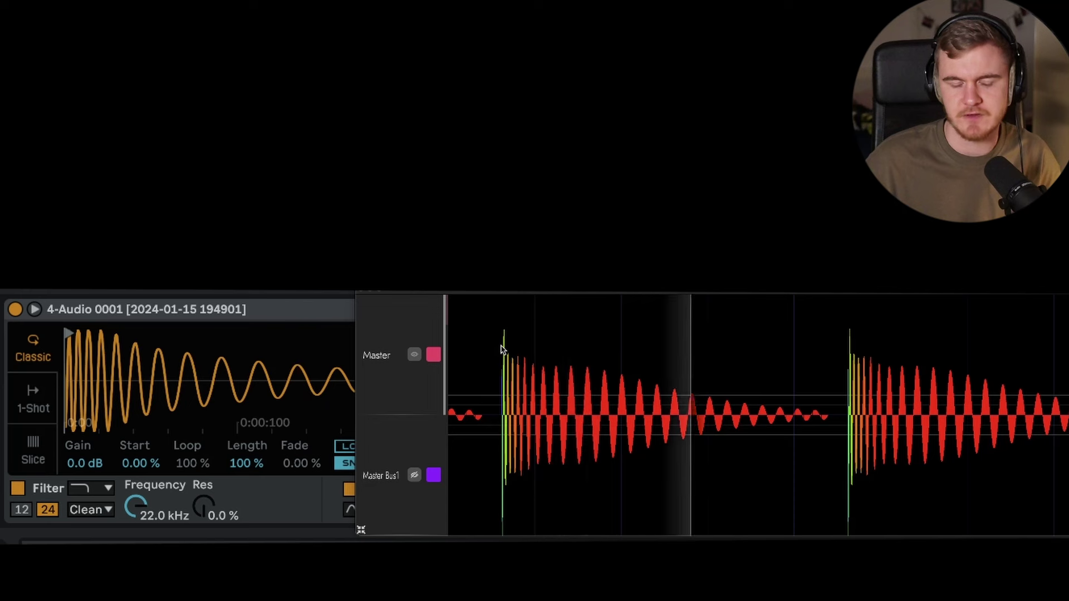
click(278, 250)
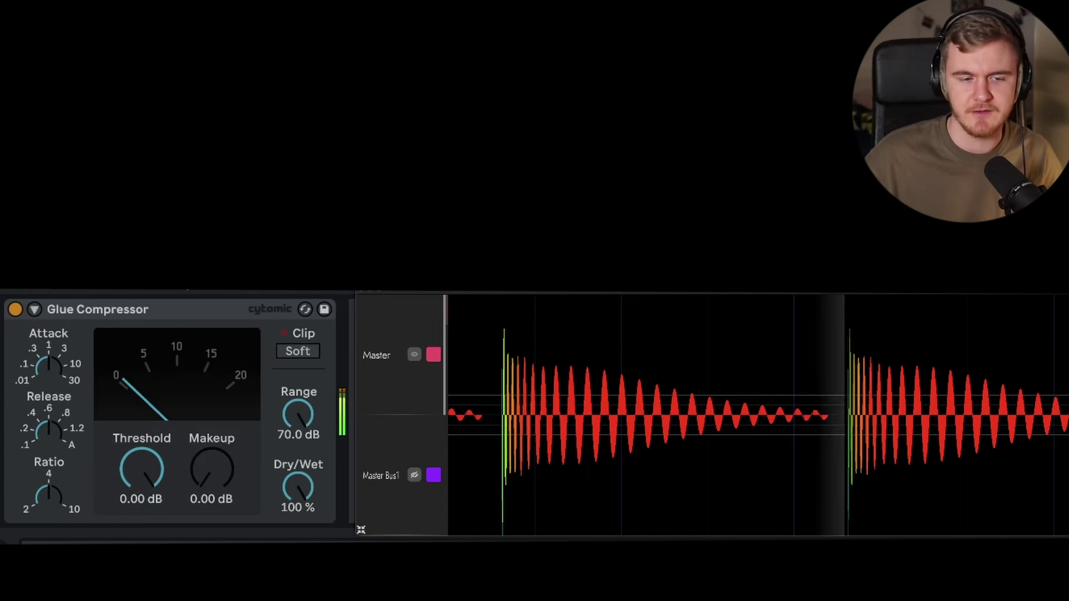
- Enable Soft clipping in the Glue Compressor and toggle it to compare the kick's peaks
click(298, 352)
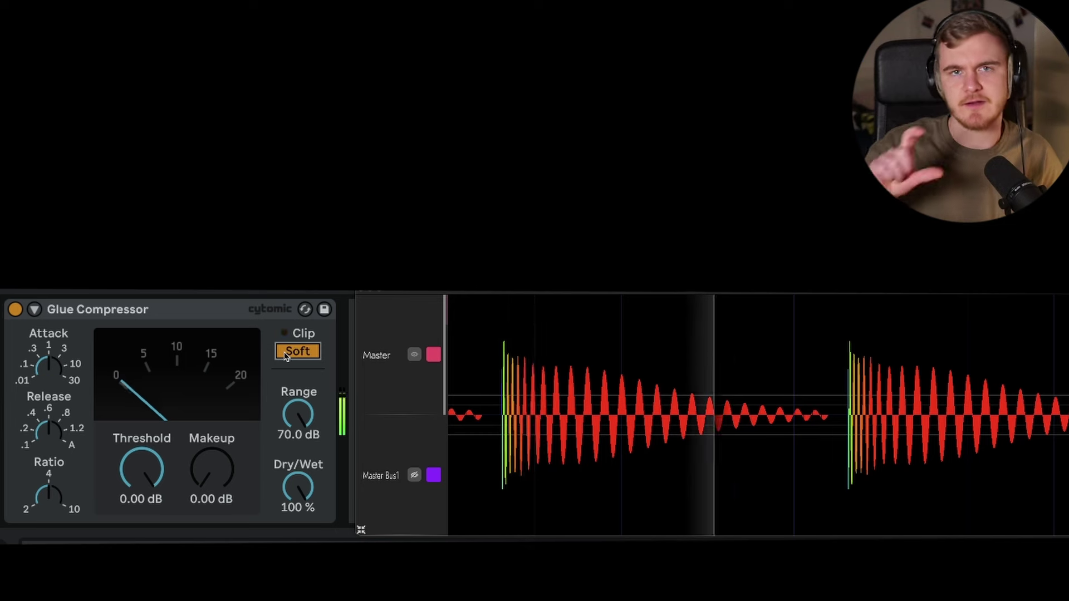
click(285, 355)
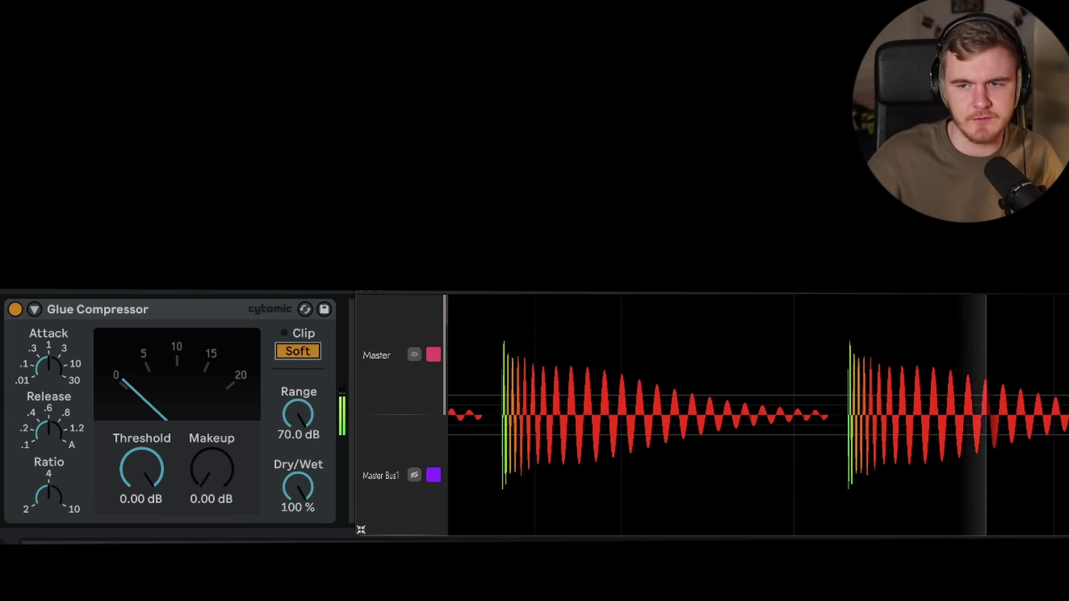
key(Left)
key(Right)
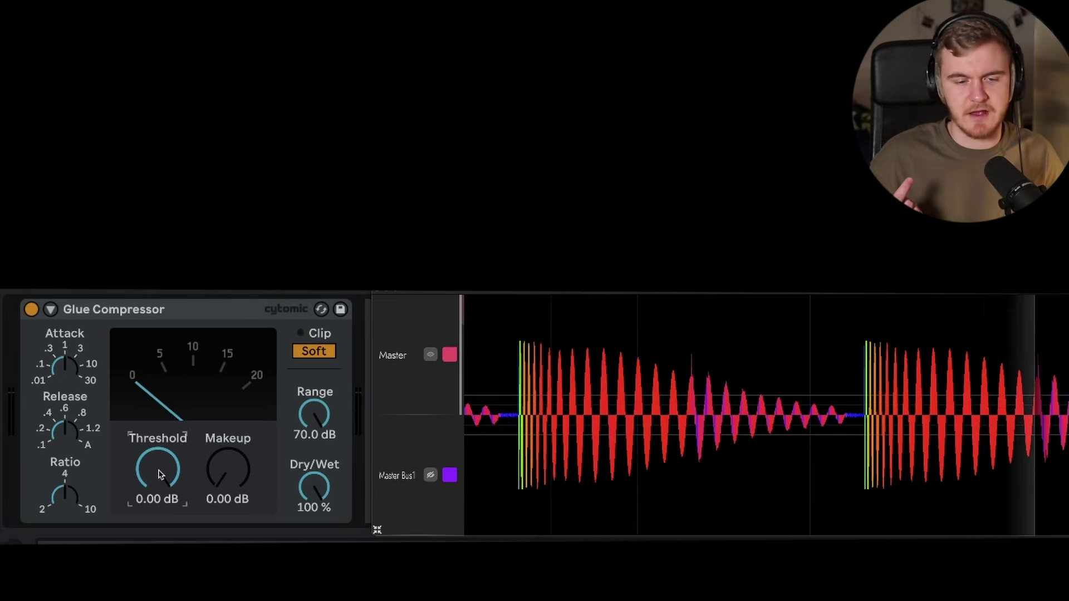
- Play the drums and insert a Utility before the Glue Compressor, moving the oscilloscope so both devices are visible
key(space)
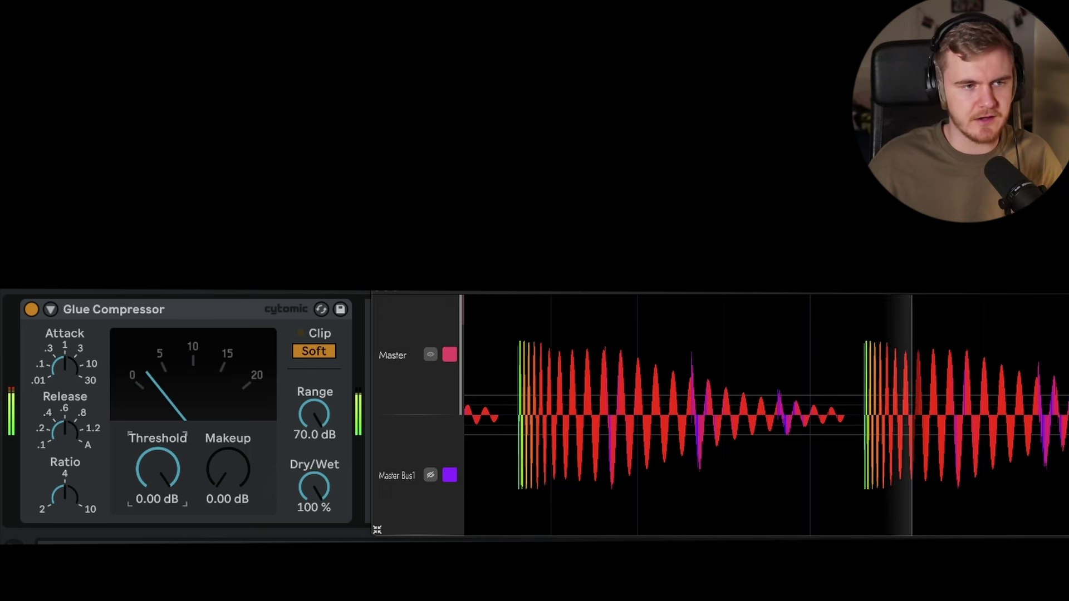
drag(79, 234, 79, 363)
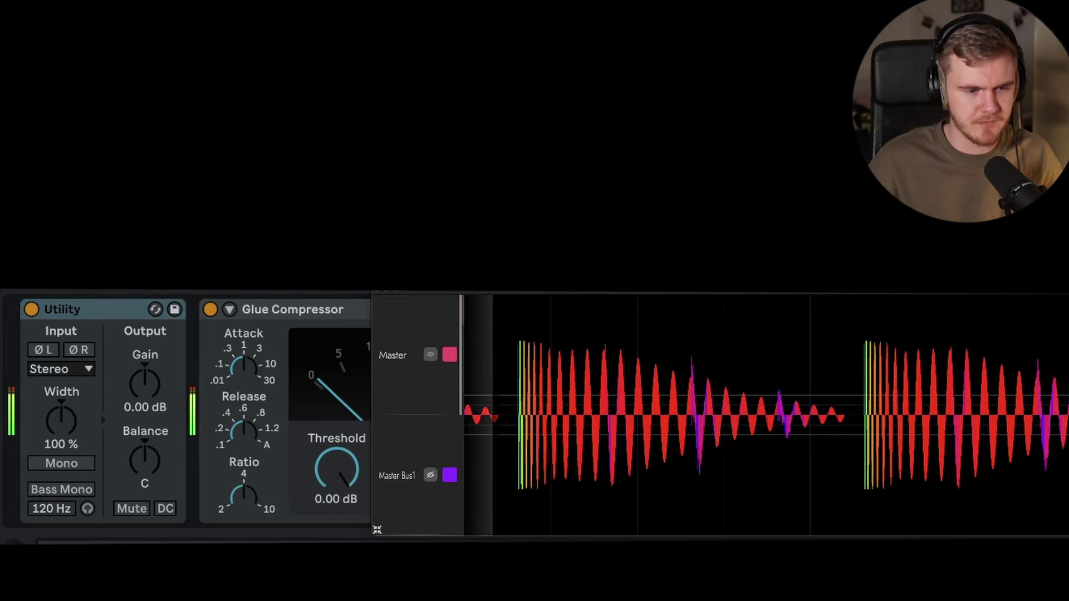
drag(466, 287, 642, 280)
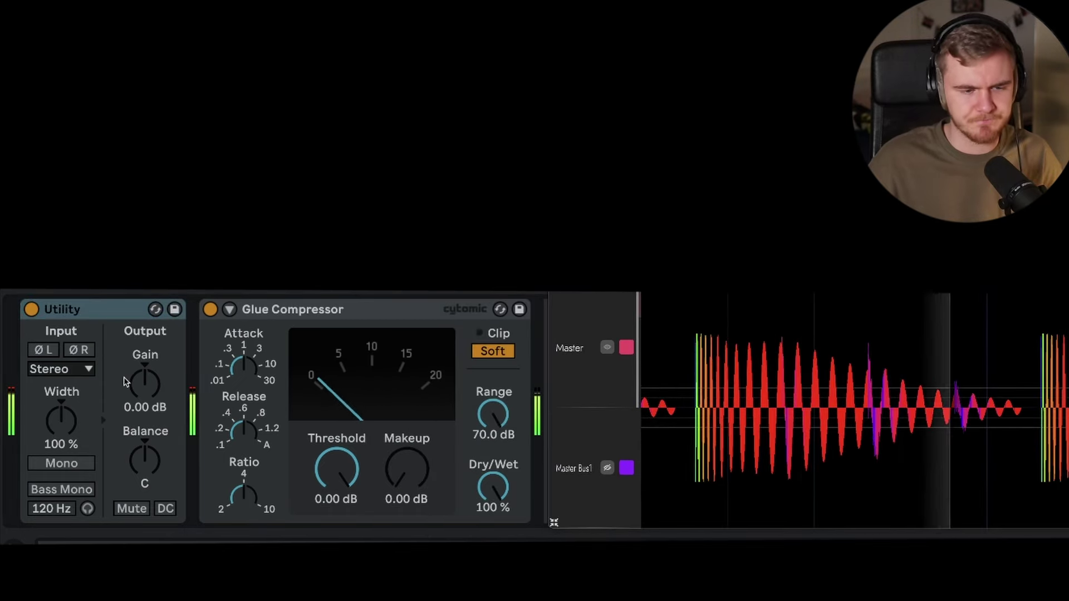
- Try lowering the Utility's gain to -4.44 dB, reset it to 0 dB, and delete the Utility
drag(148, 383, 151, 386)
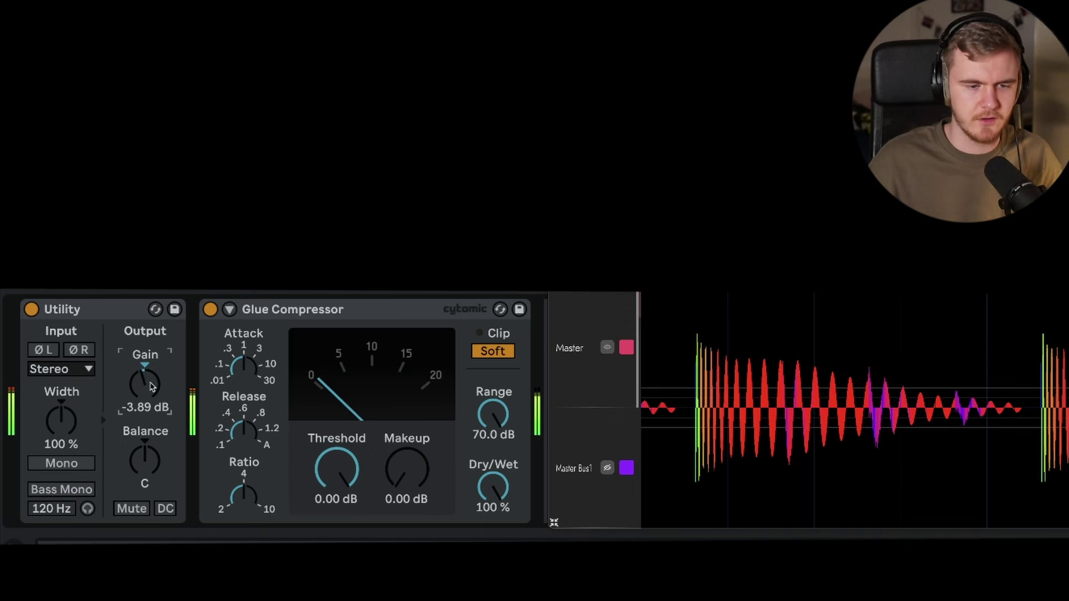
drag(148, 384, 148, 387)
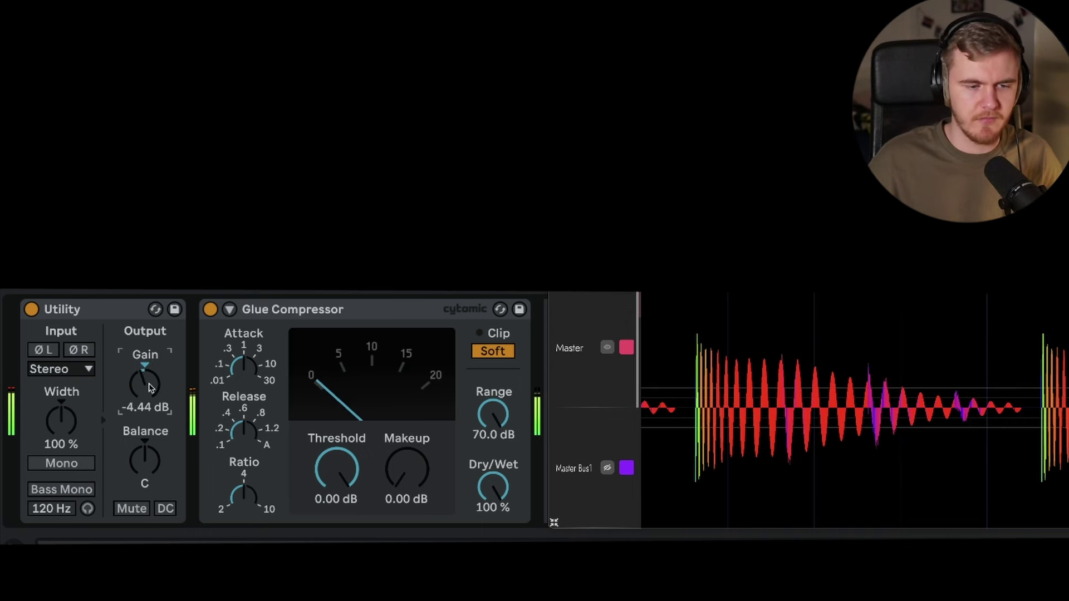
double_click(148, 385)
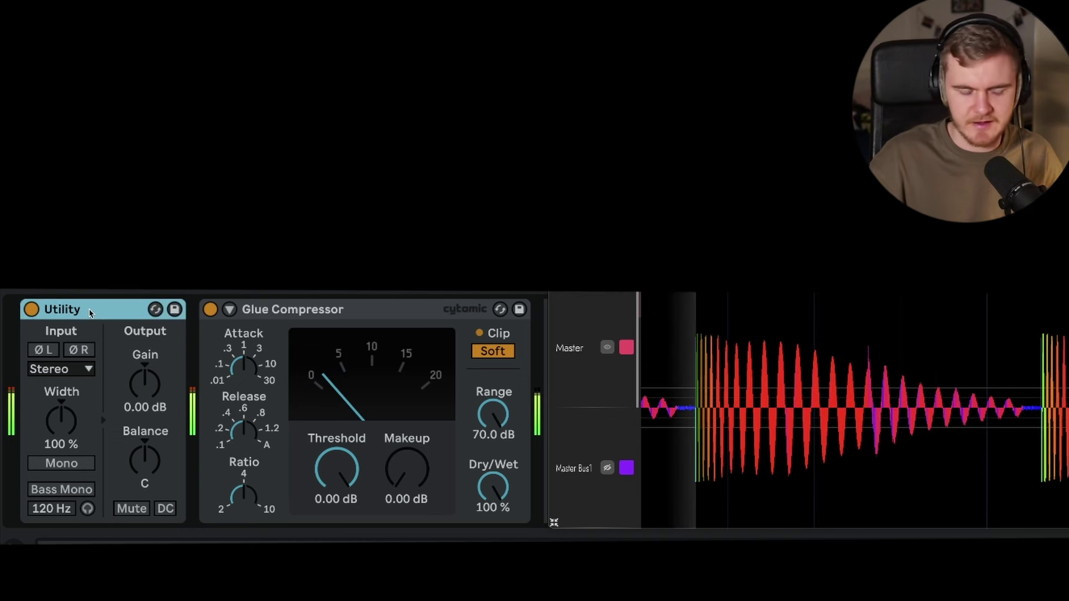
key(Delete)
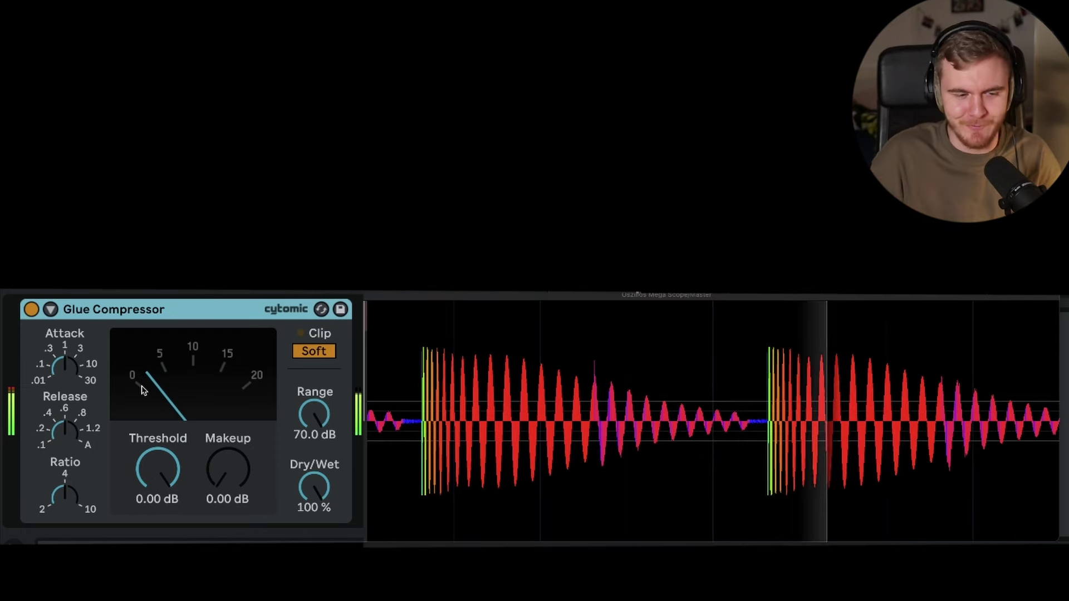
- Compare low and high ratios on the Glue Compressor during playback and leave the ratio at 10
click(69, 495)
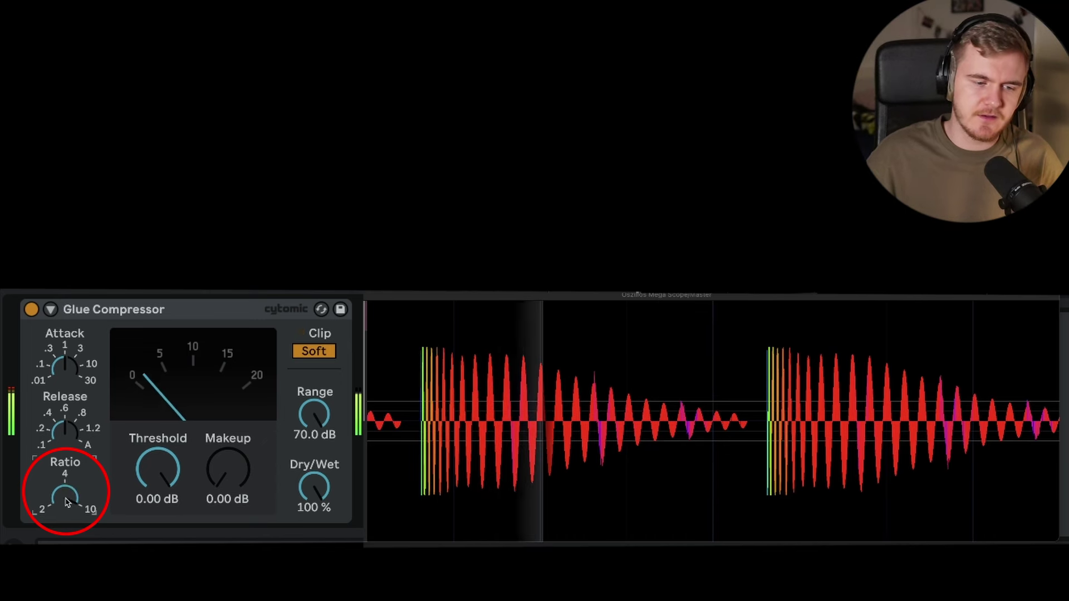
drag(66, 499, 64, 526)
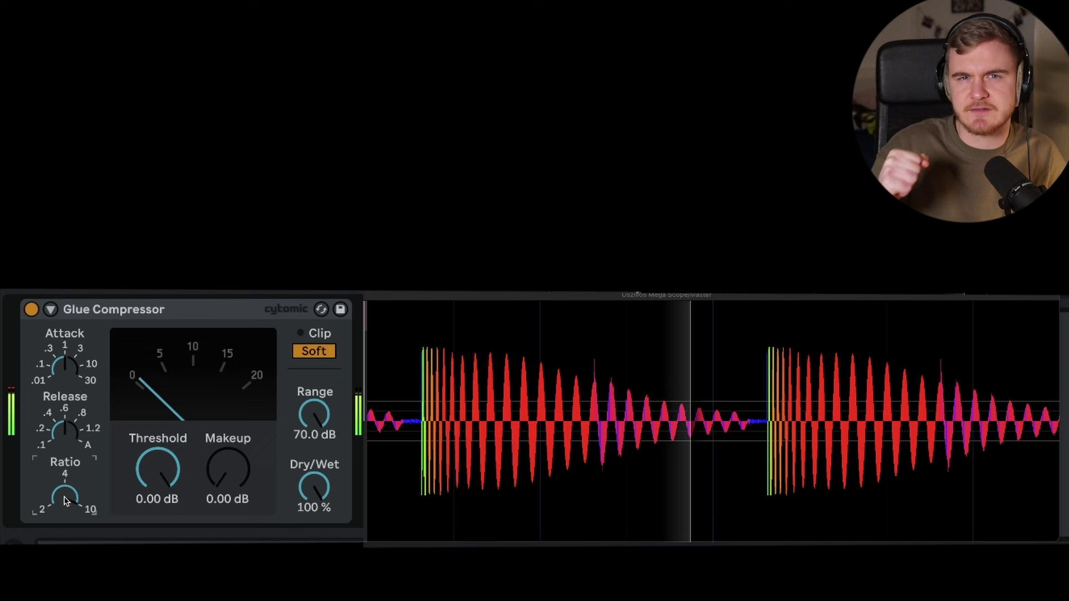
drag(64, 501, 64, 535)
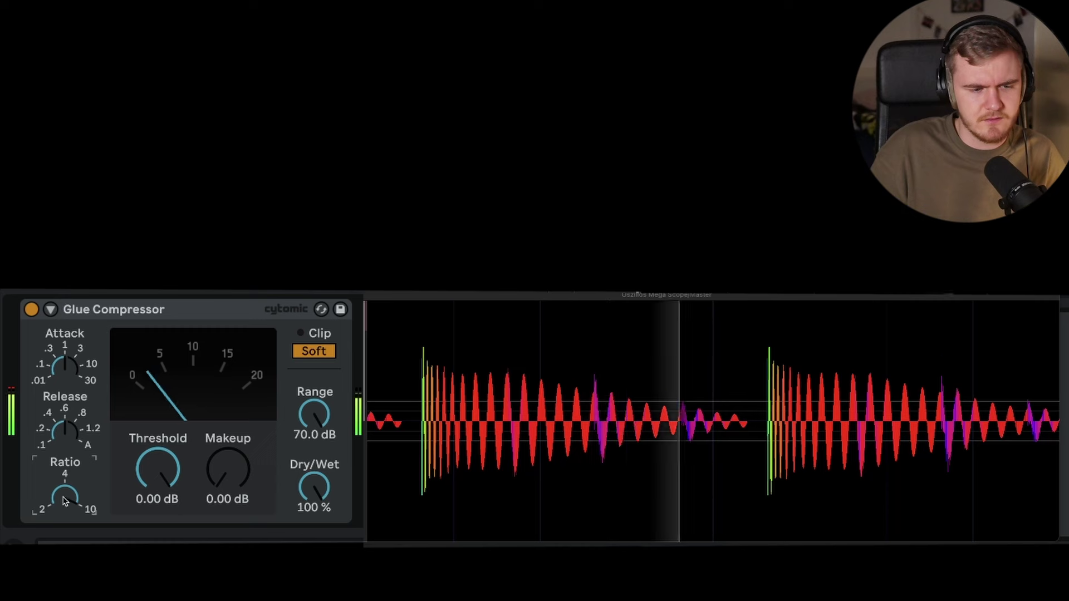
drag(64, 501, 65, 493)
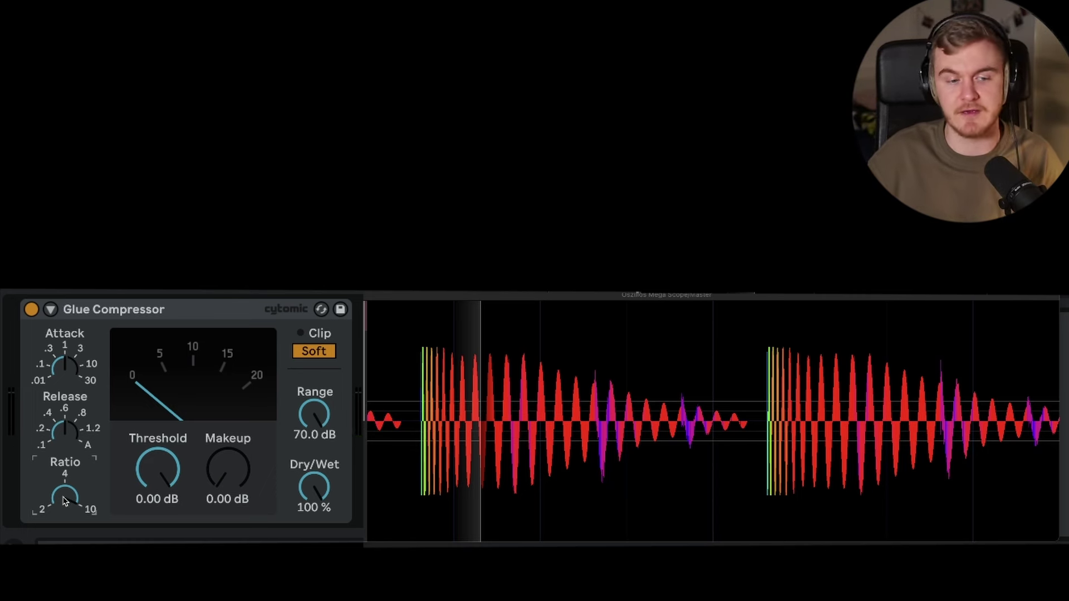
key(space)
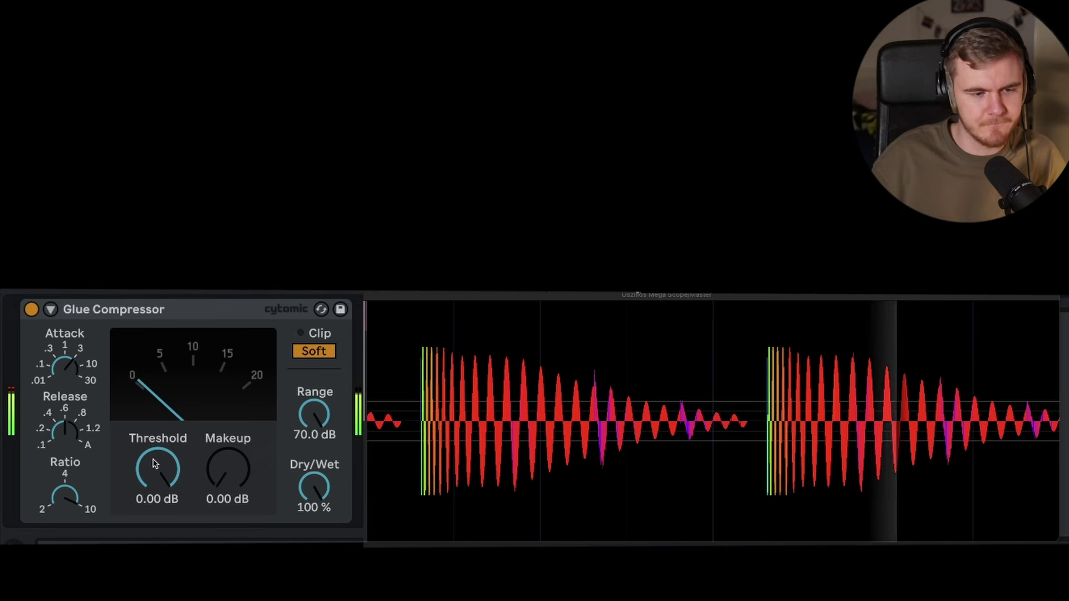
- Lower the Glue Compressor's threshold to -22.9 dB, and restore the device after removing it from the Drums group
drag(158, 469, 158, 532)
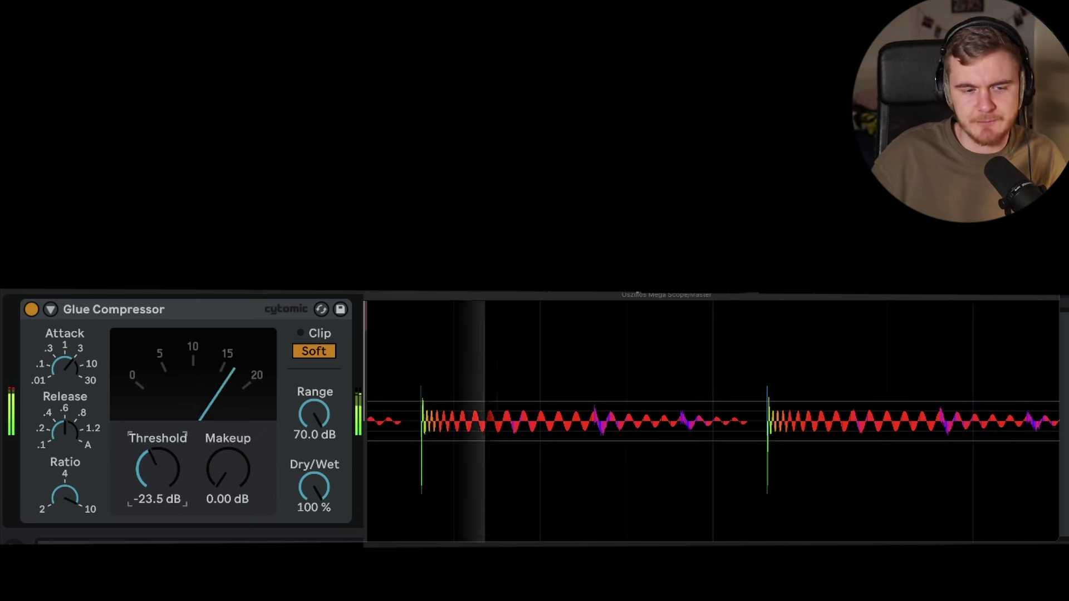
drag(154, 461, 154, 459)
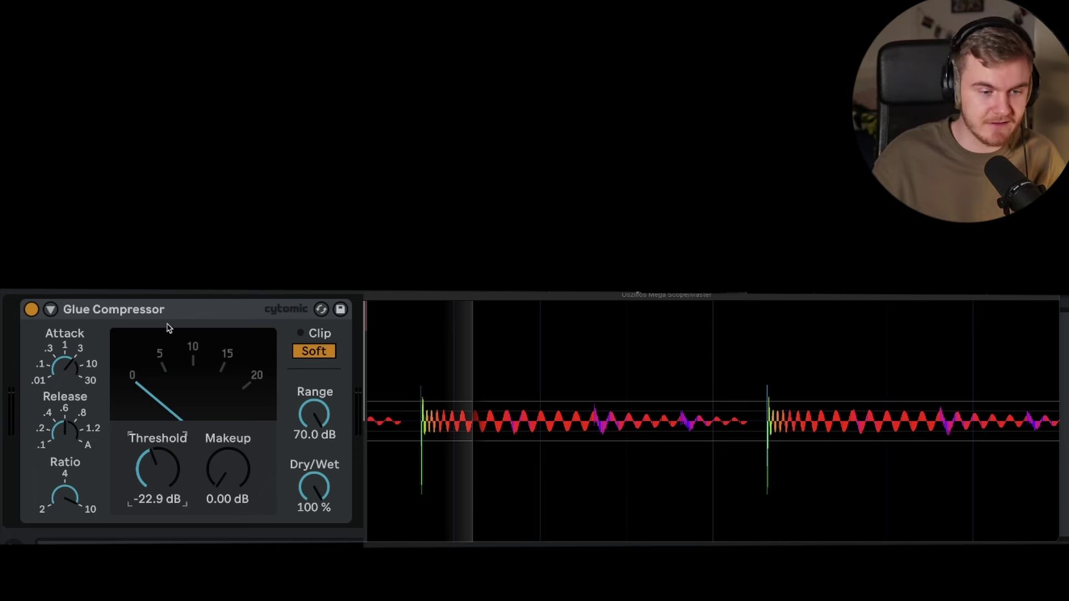
key(Delete)
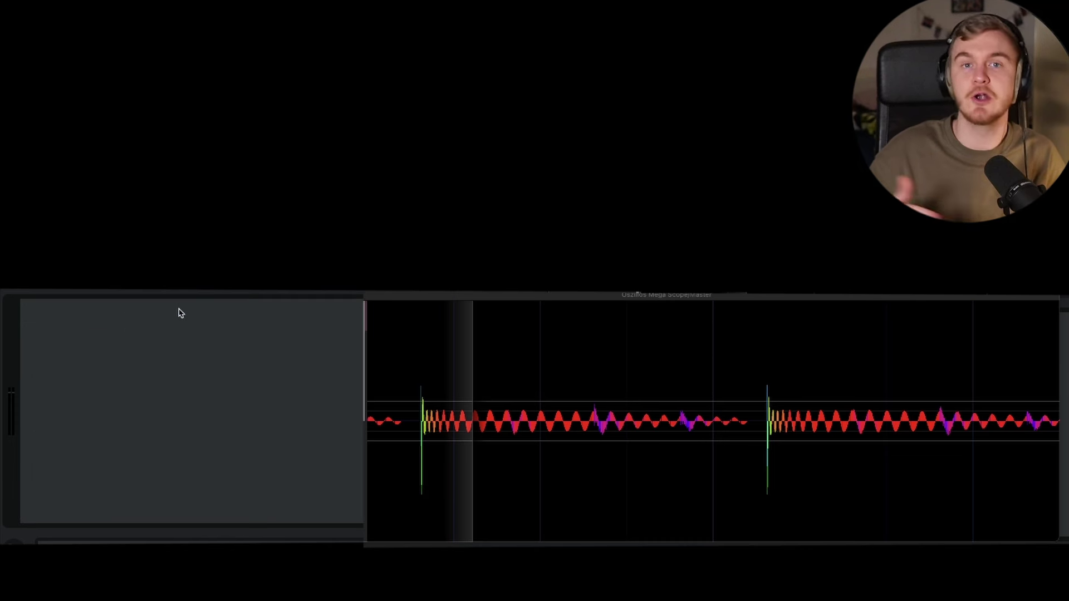
key(ctrl+z)
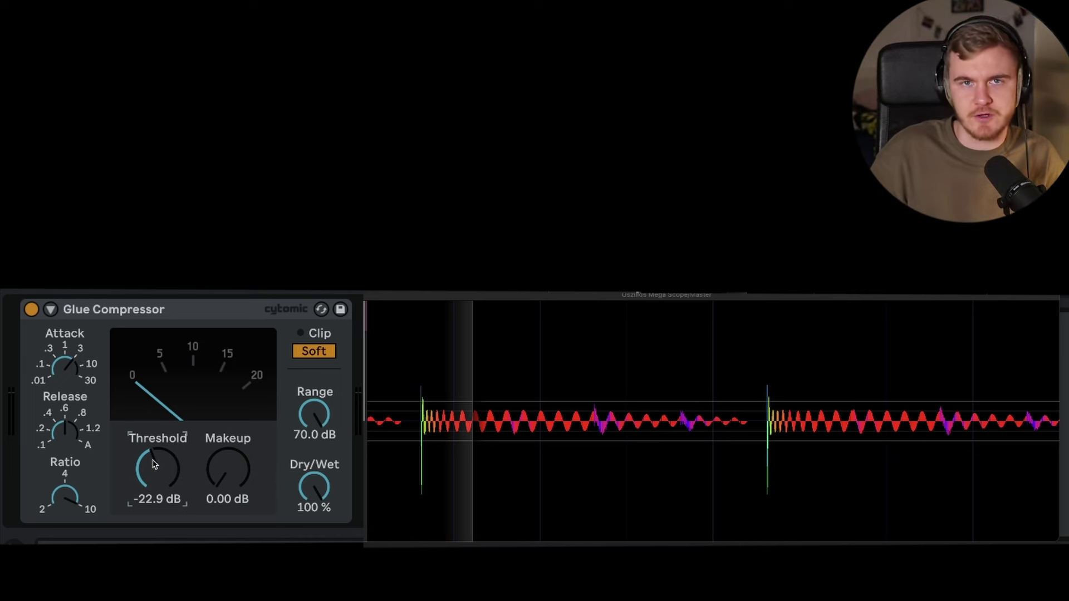
- Raise the Glue Compressor's threshold to -2.86 dB and compare the drums with the device bypassed and active
drag(154, 468, 155, 404)
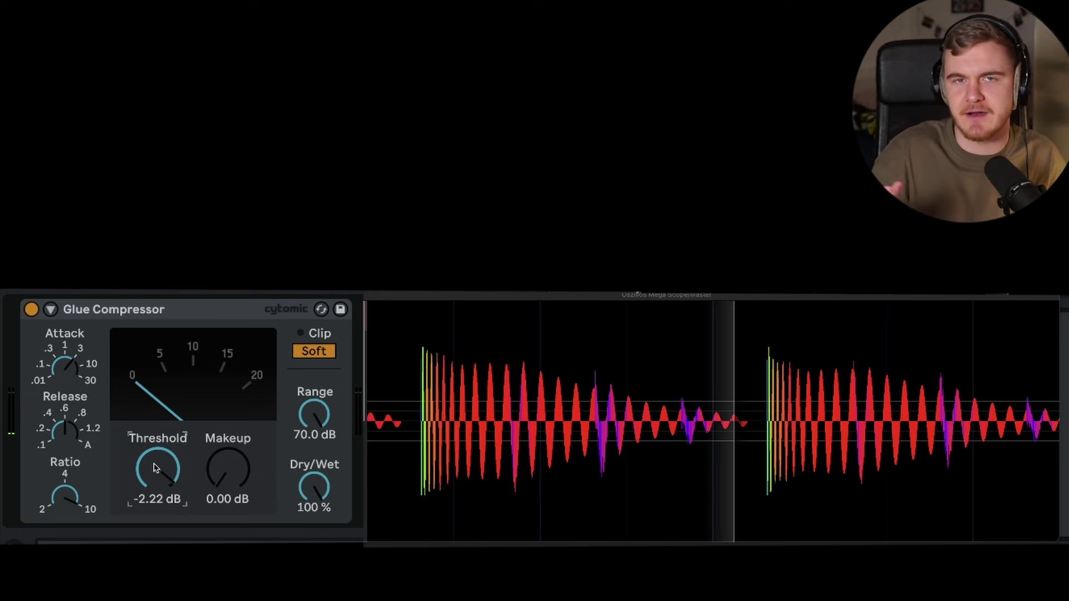
drag(155, 405, 155, 407)
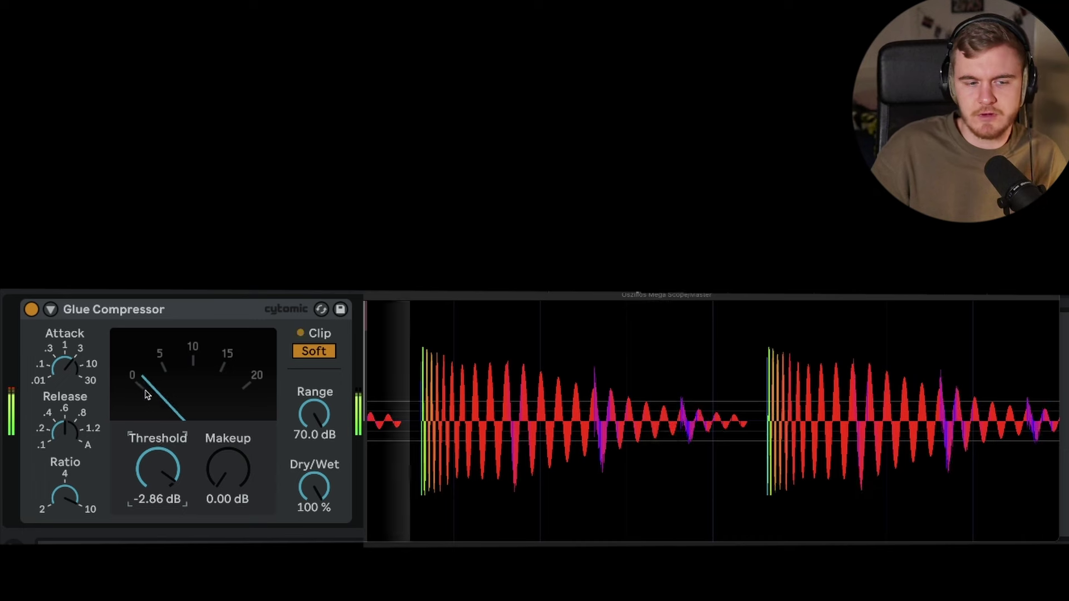
click(32, 310)
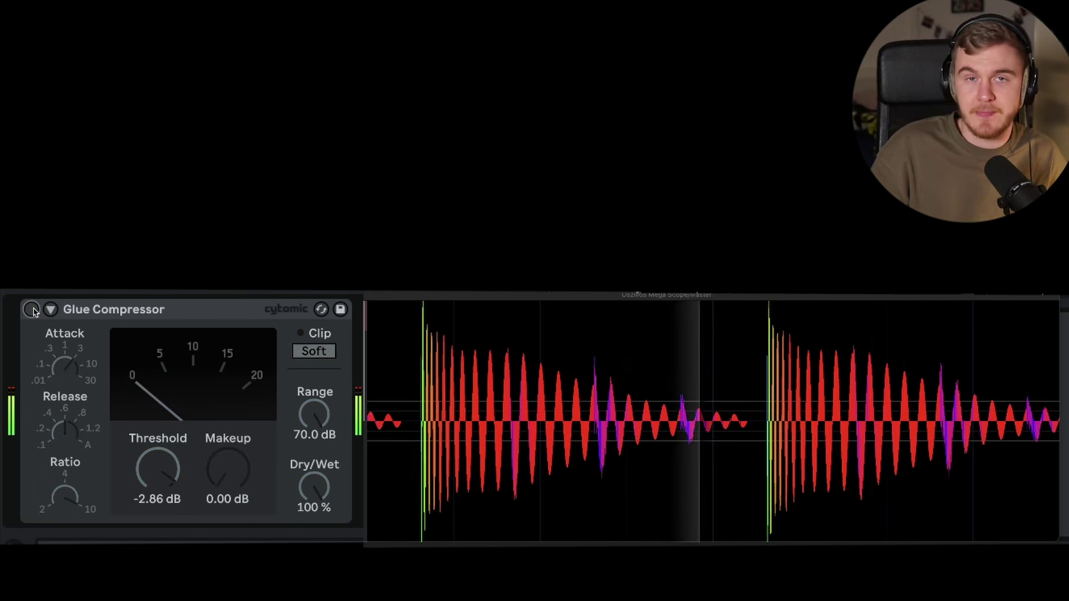
click(32, 310)
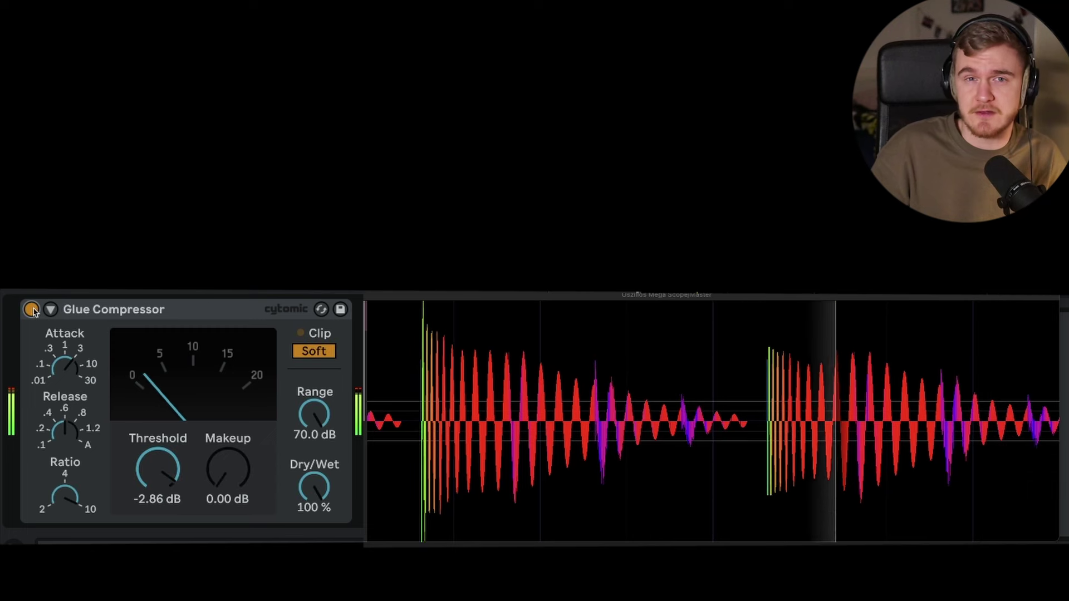
- Set the Glue Compressor's makeup gain to 2.22 dB and repeatedly compare the drums with the device bypassed and active
drag(228, 469, 228, 454)
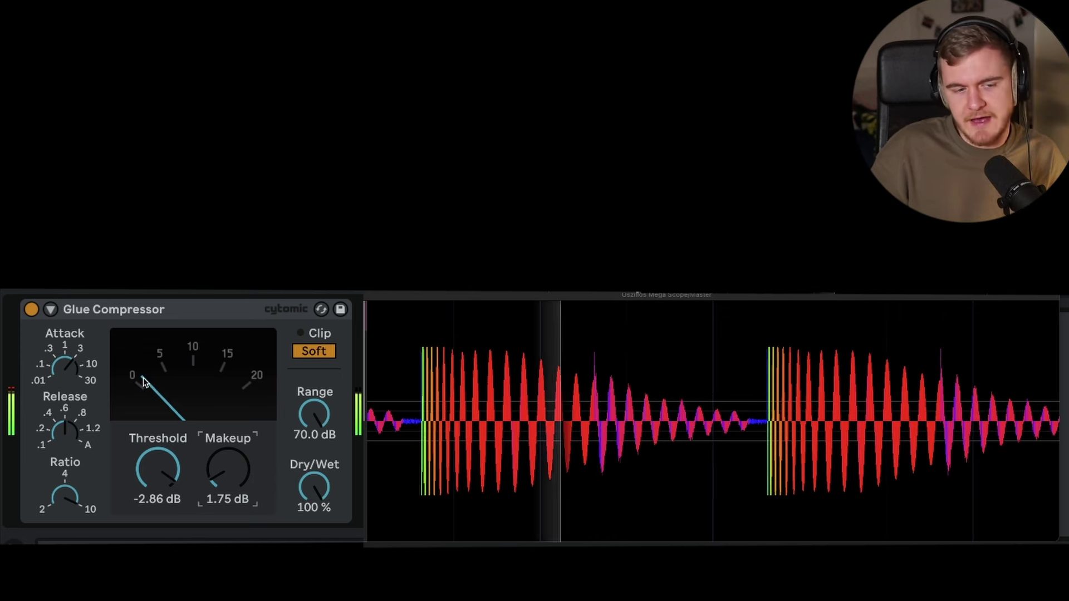
drag(228, 469, 228, 465)
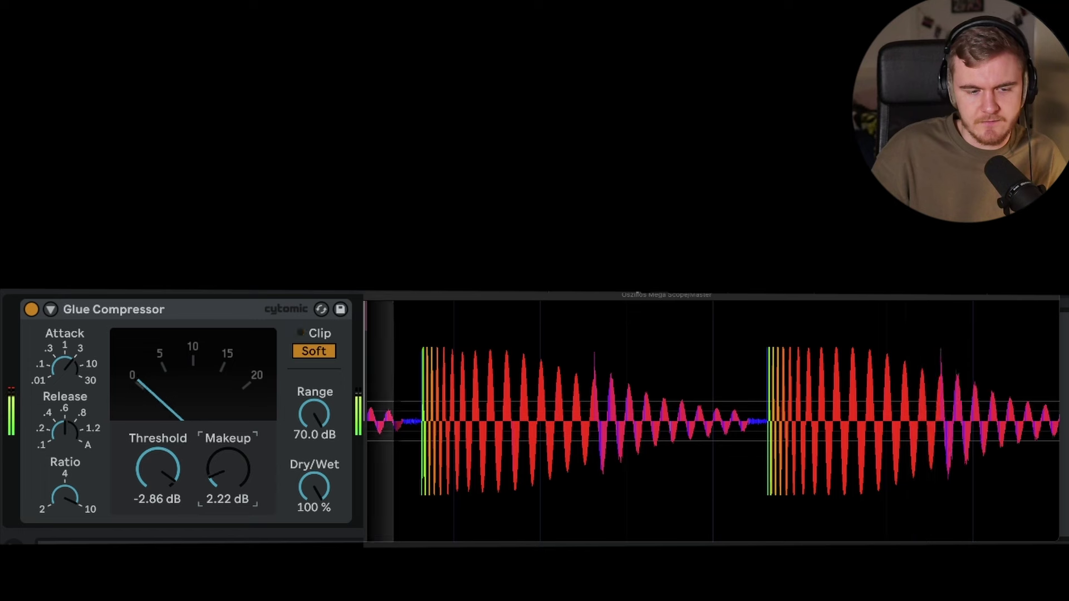
click(32, 309)
click(32, 309)
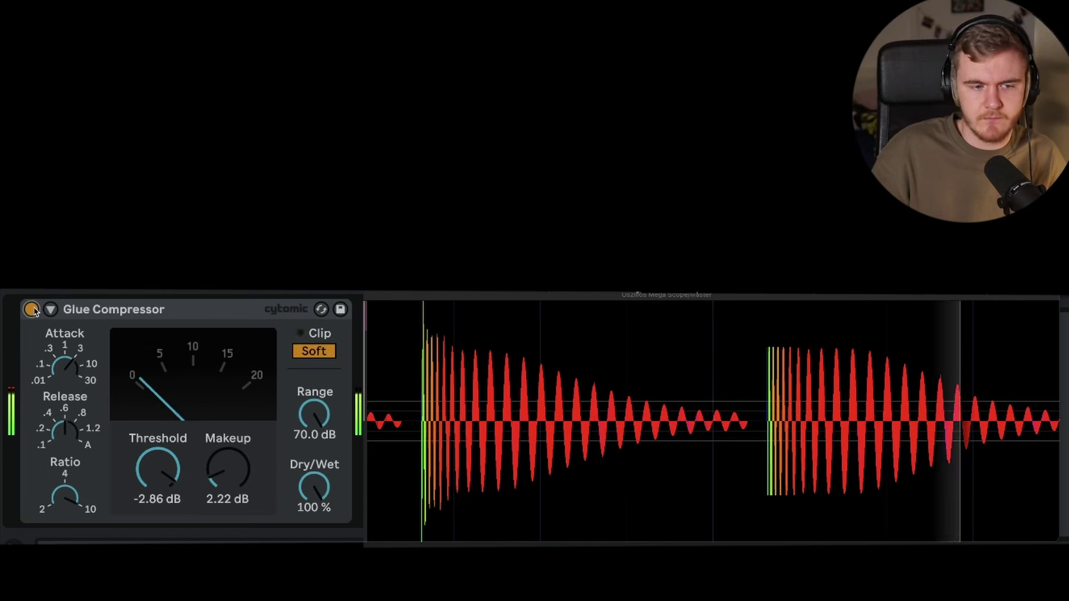
click(32, 310)
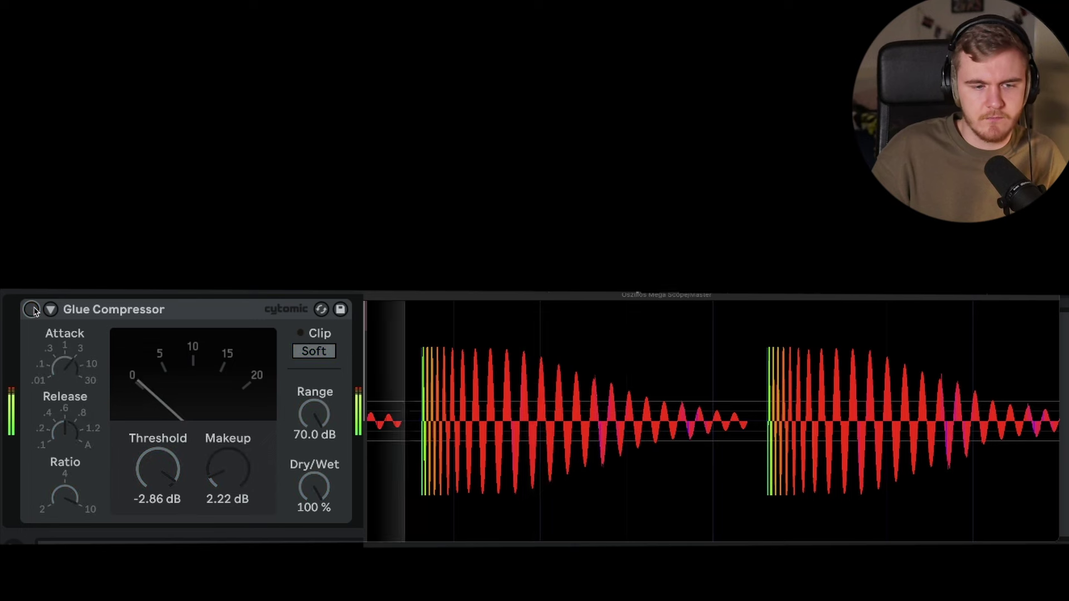
click(32, 310)
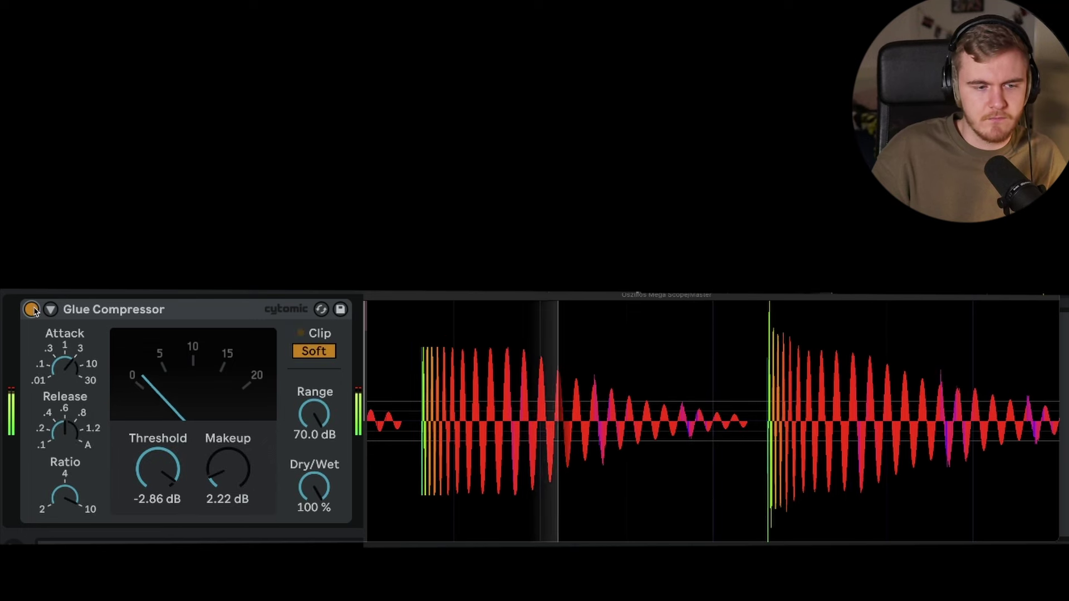
click(31, 309)
click(32, 309)
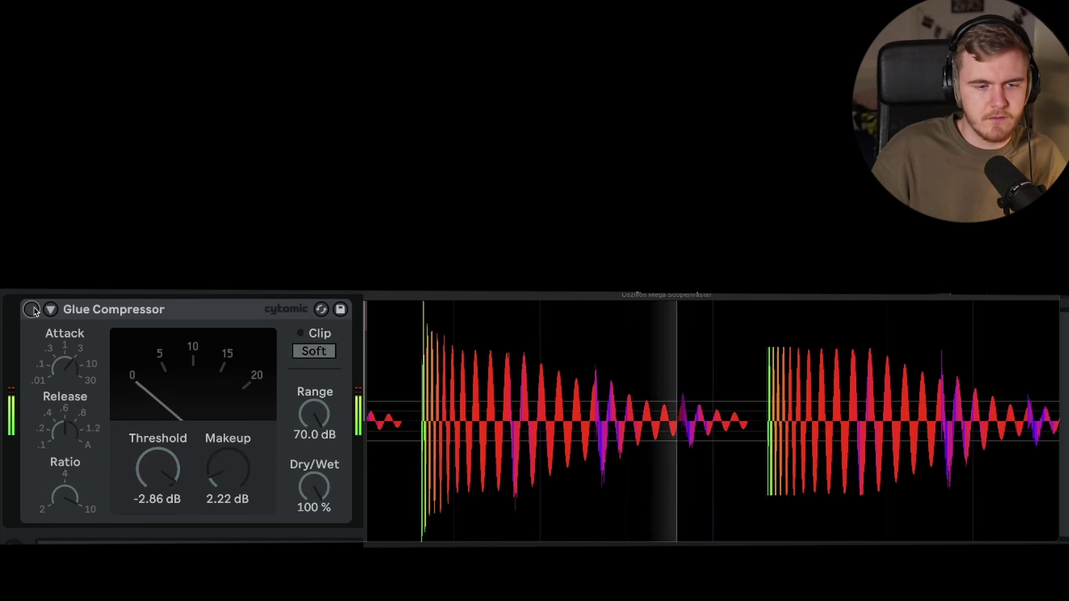
- Compare the drums with the Glue Compressor's soft clipping off and on, leaving it enabled
click(306, 353)
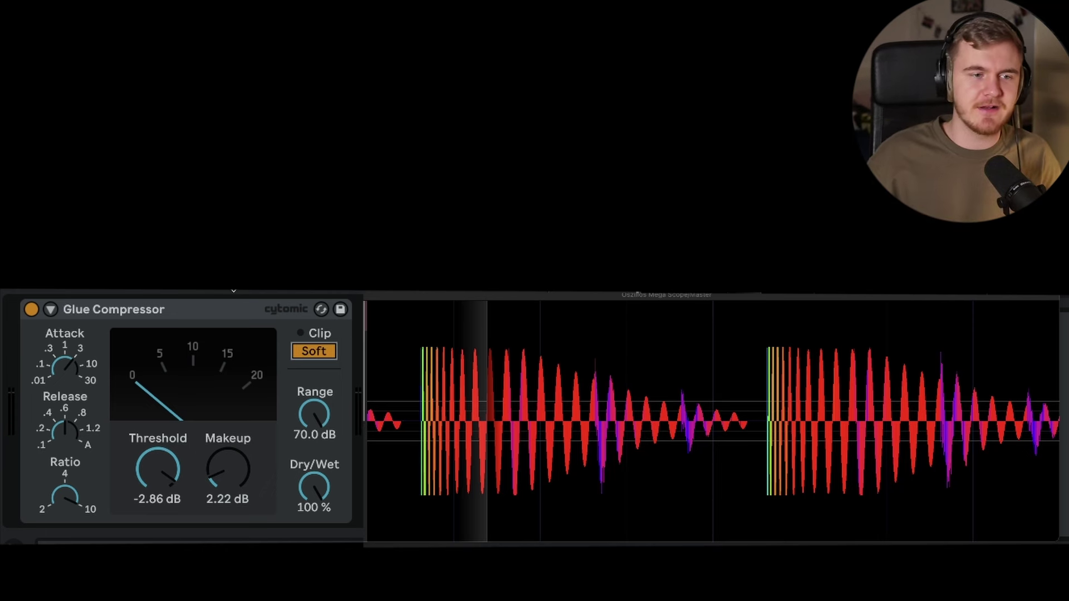
click(326, 352)
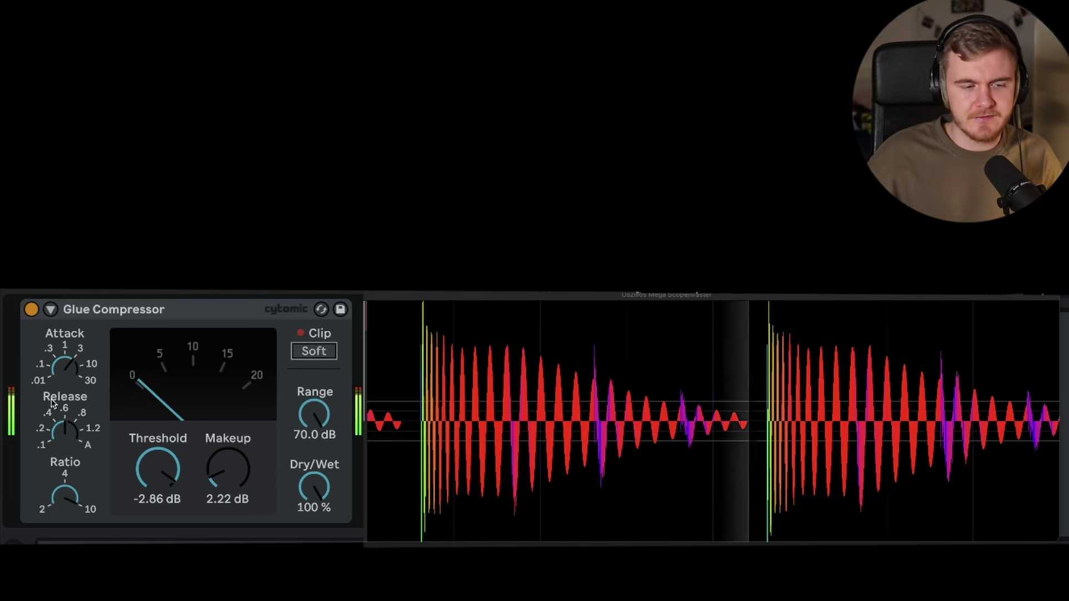
click(305, 353)
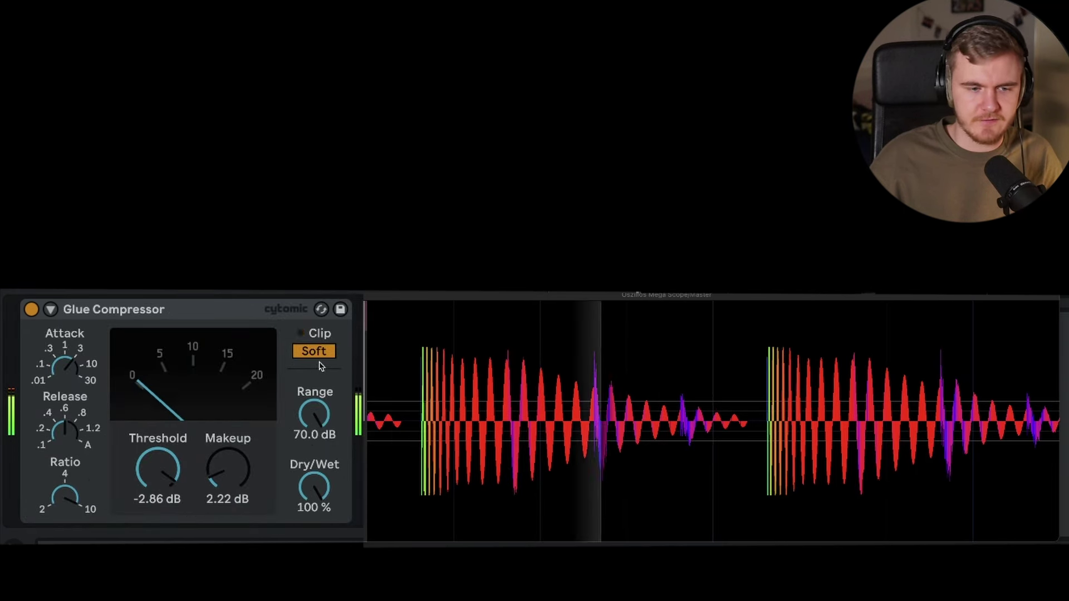
click(318, 354)
click(319, 354)
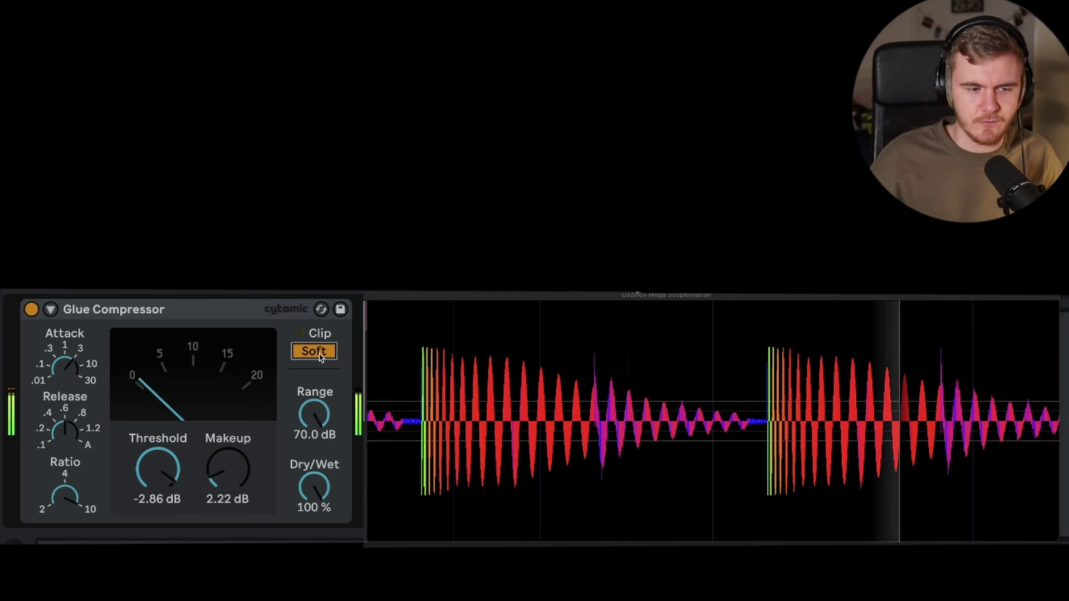
- On the Glue Compressor, shorten the release, set the attack to 1 and the ratio to 4, and bring the threshold to -9.21 dB
drag(158, 469, 157, 497)
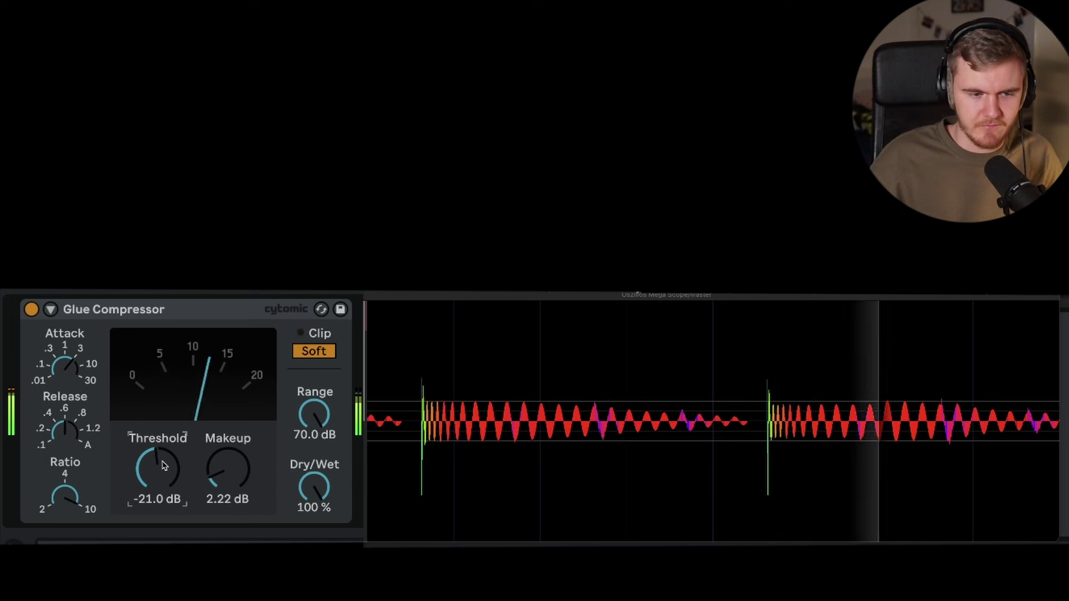
click(68, 432)
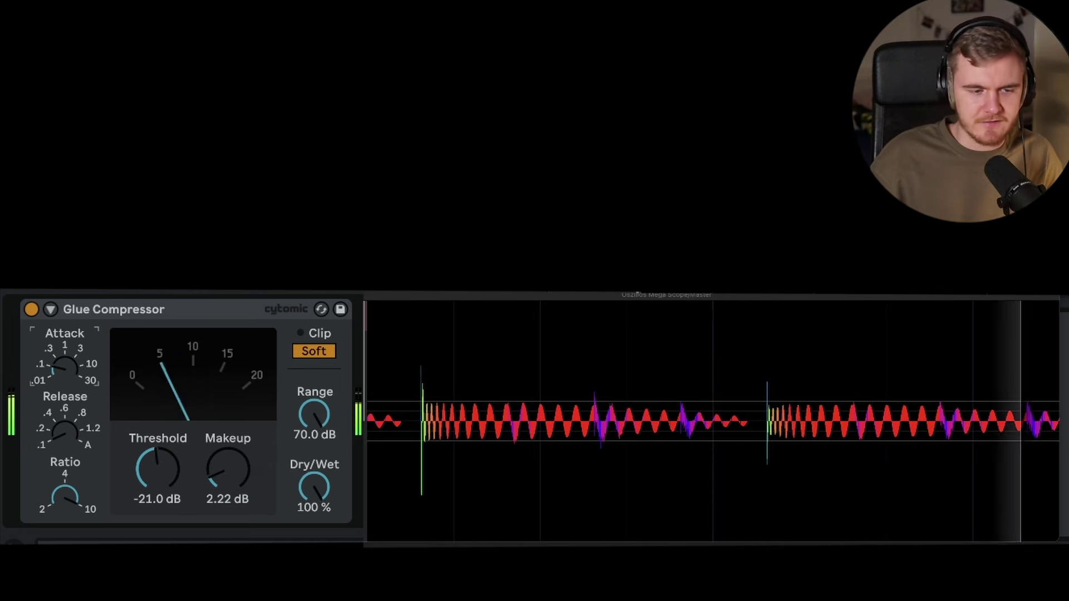
drag(158, 469, 157, 454)
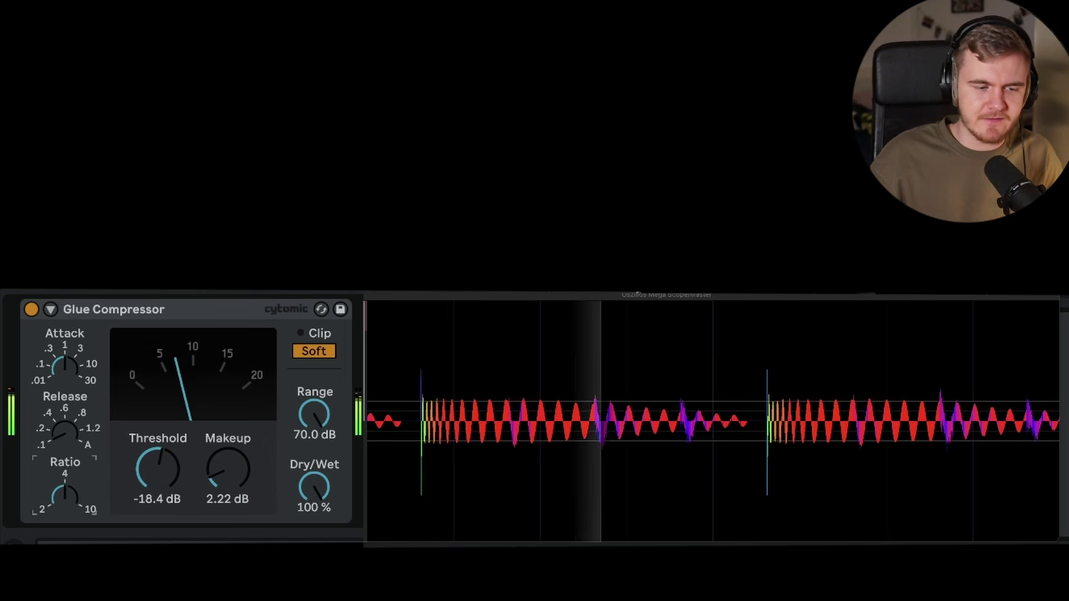
click(155, 468)
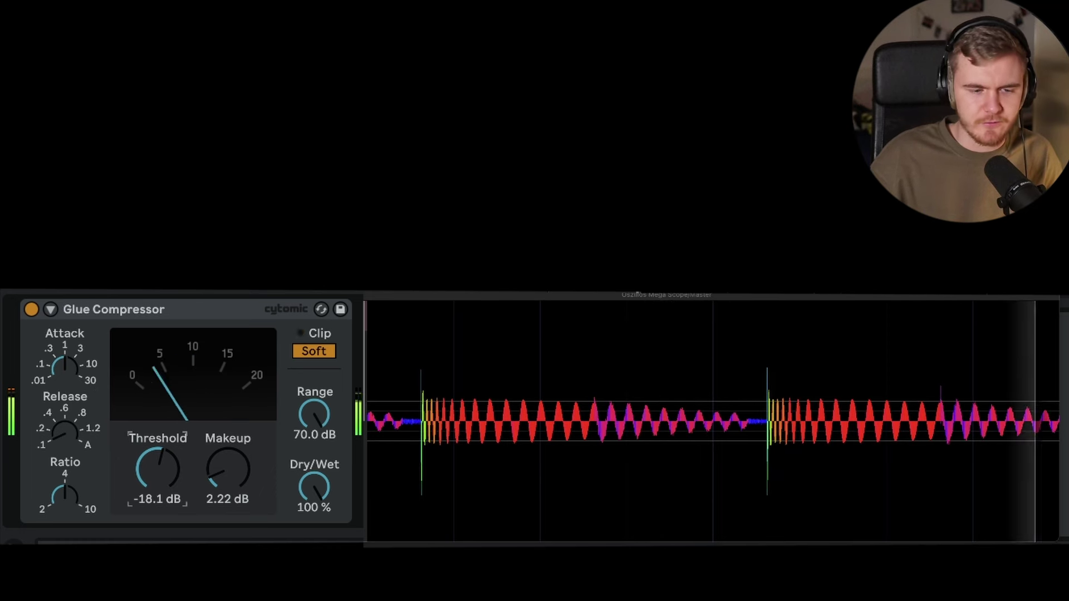
drag(158, 469, 158, 438)
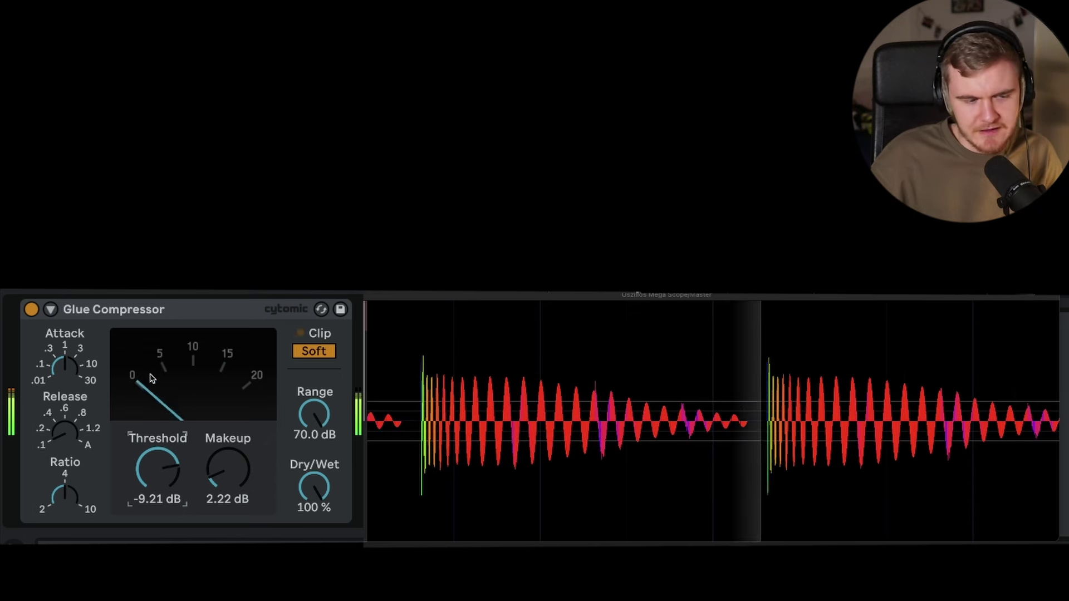
- Reposition the oscilloscope beside the Glue Compressor and compare the waveform with the device bypassed and active
drag(400, 300, 487, 288)
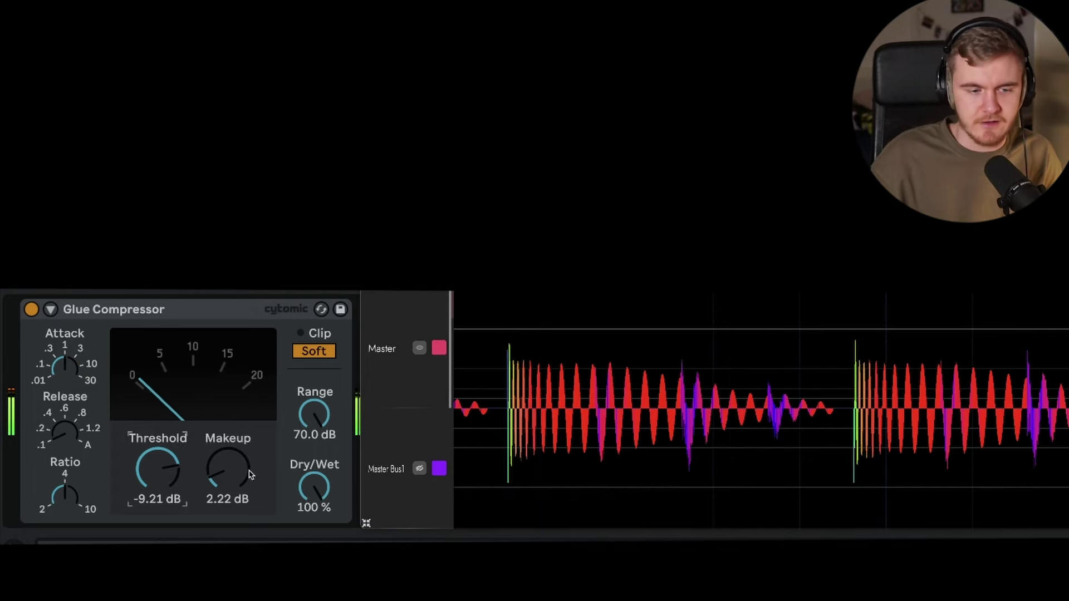
click(30, 309)
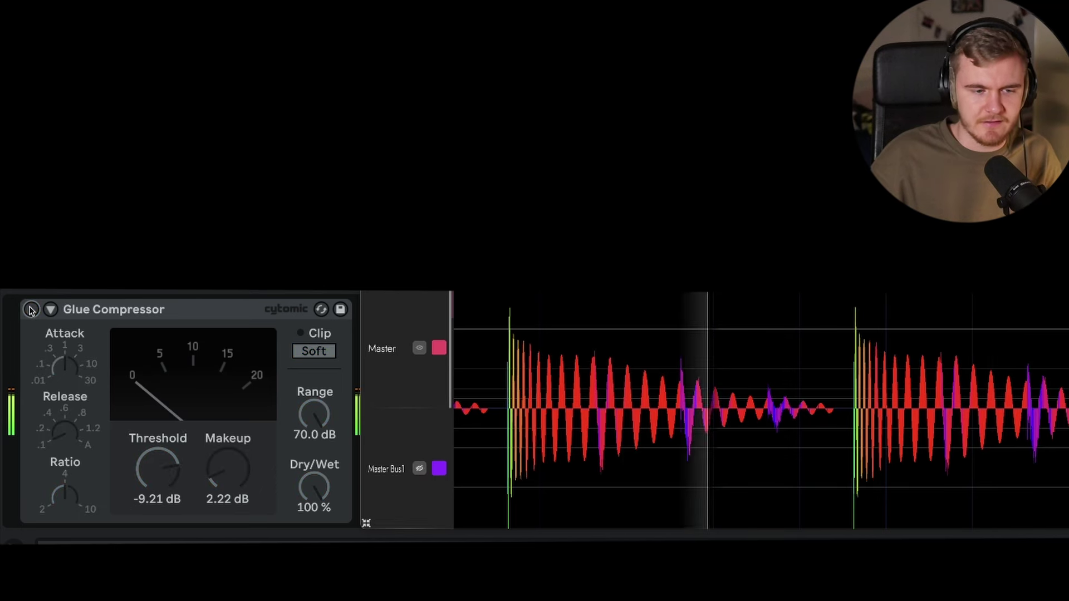
click(31, 309)
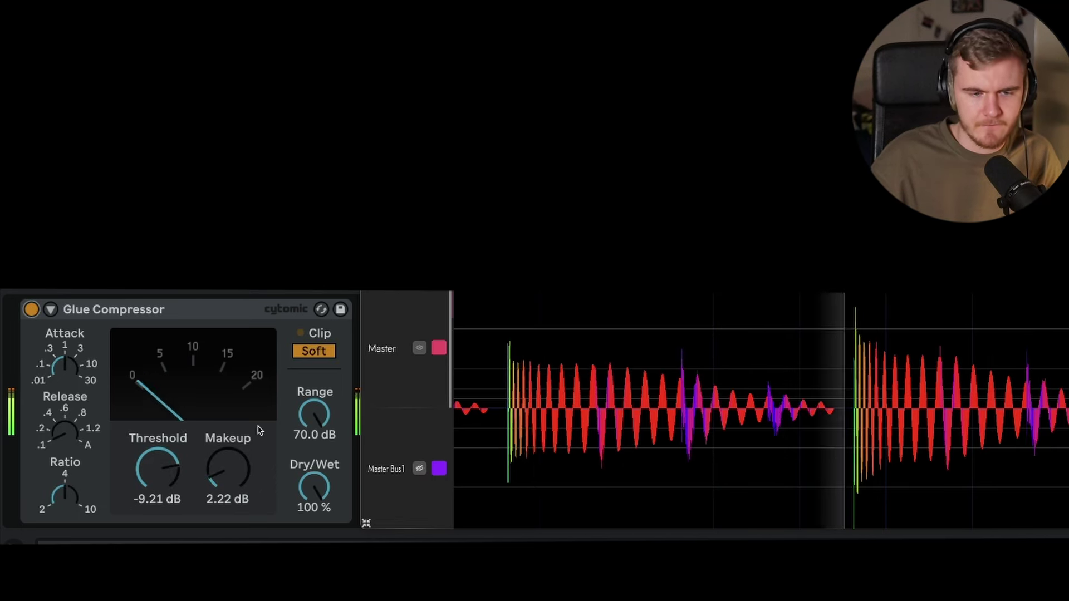
- Raise the Glue Compressor's makeup gain to 5.24 dB and check the level against the bypassed signal
drag(227, 470, 228, 468)
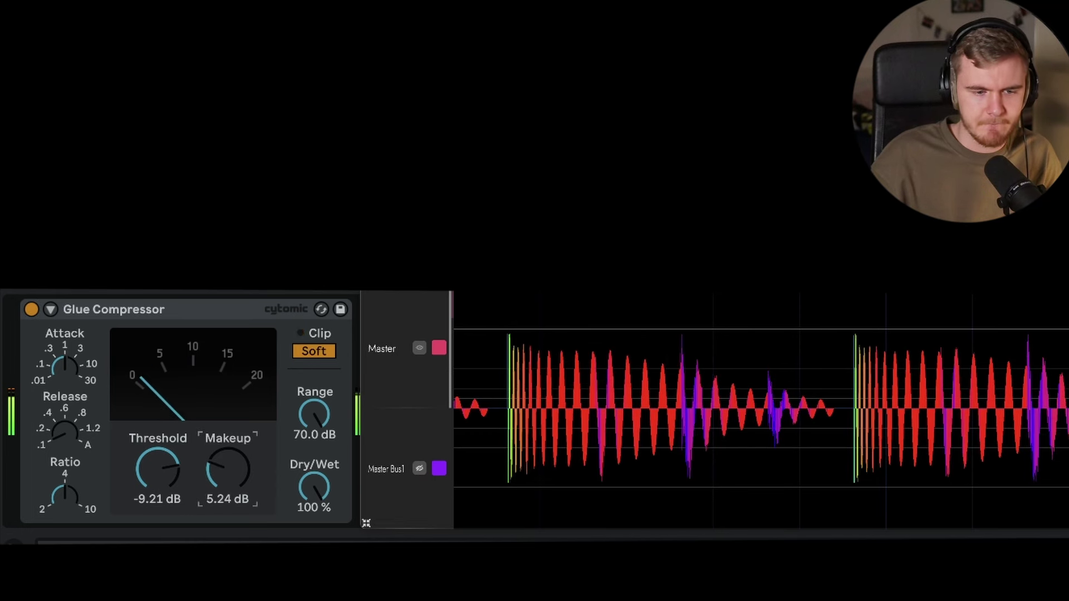
click(31, 310)
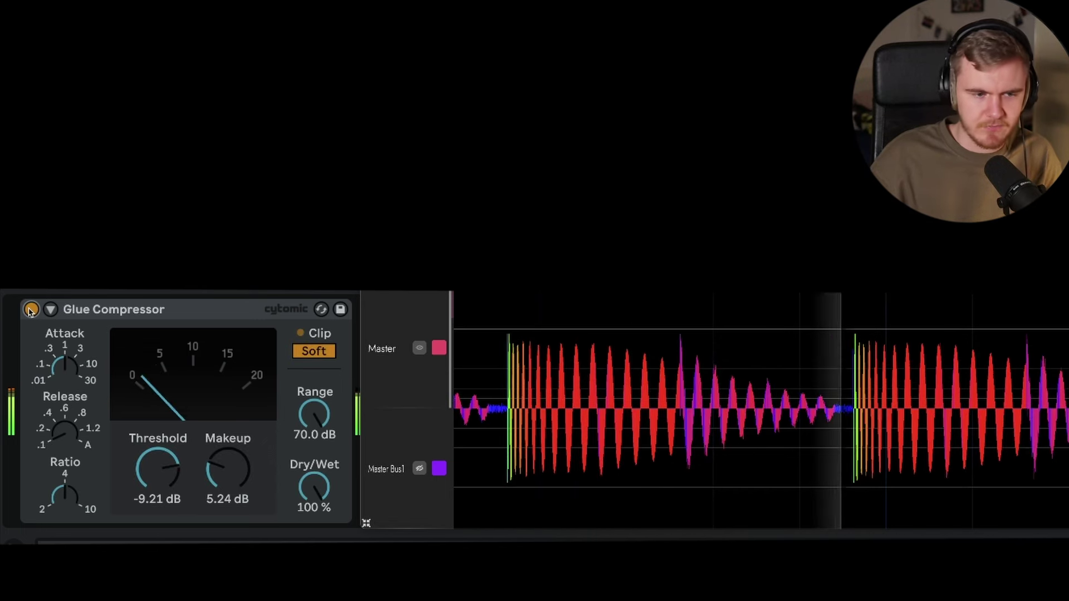
click(31, 309)
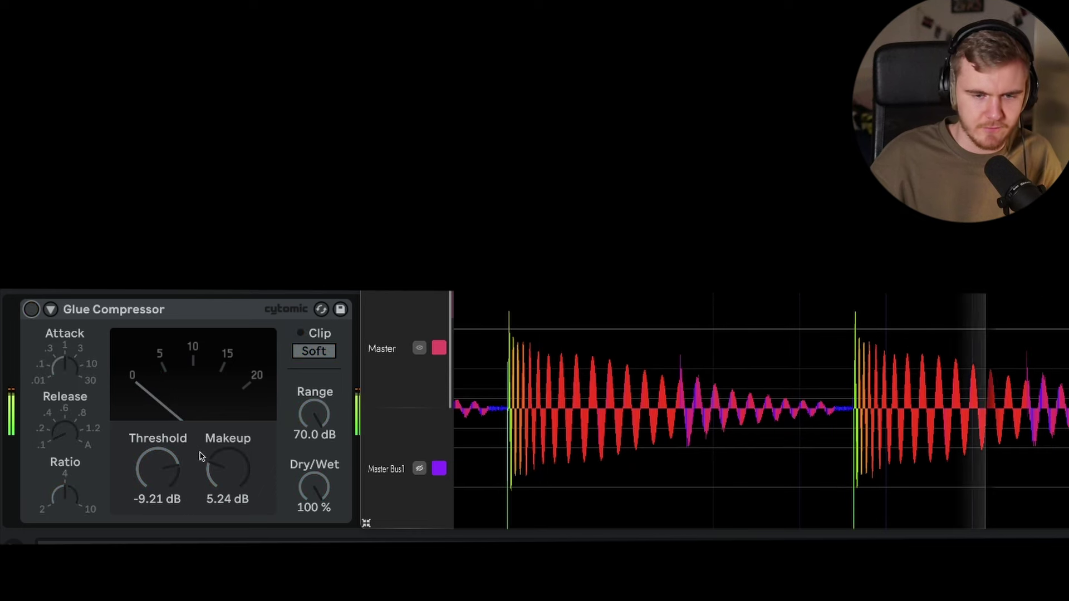
click(31, 310)
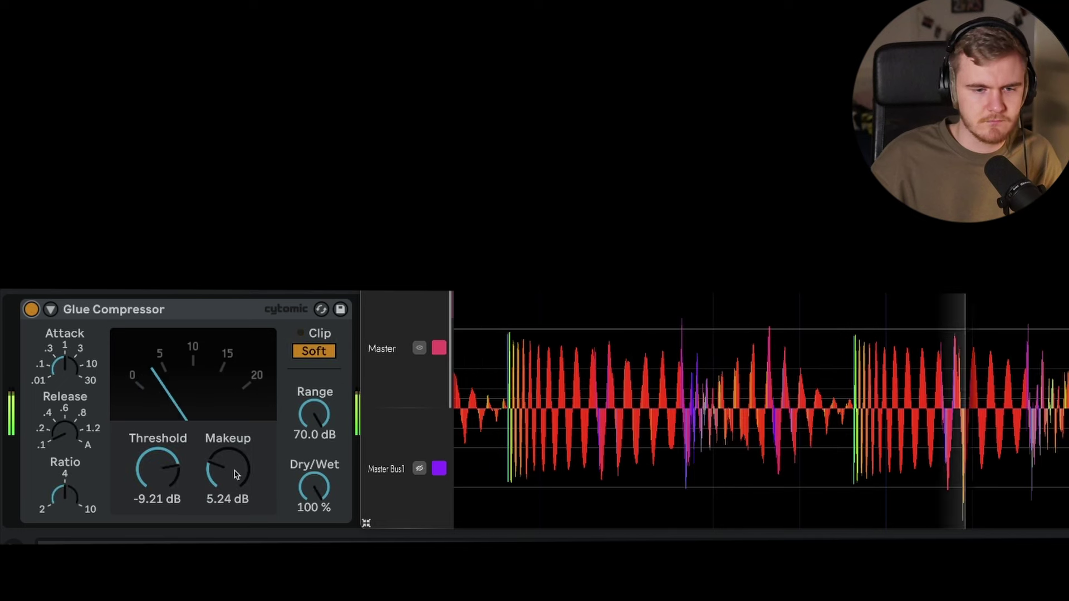
- Adjust the Glue Compressor's makeup gain to 5.08 dB and compare the full drum group with the device bypassed and active
drag(236, 474, 236, 478)
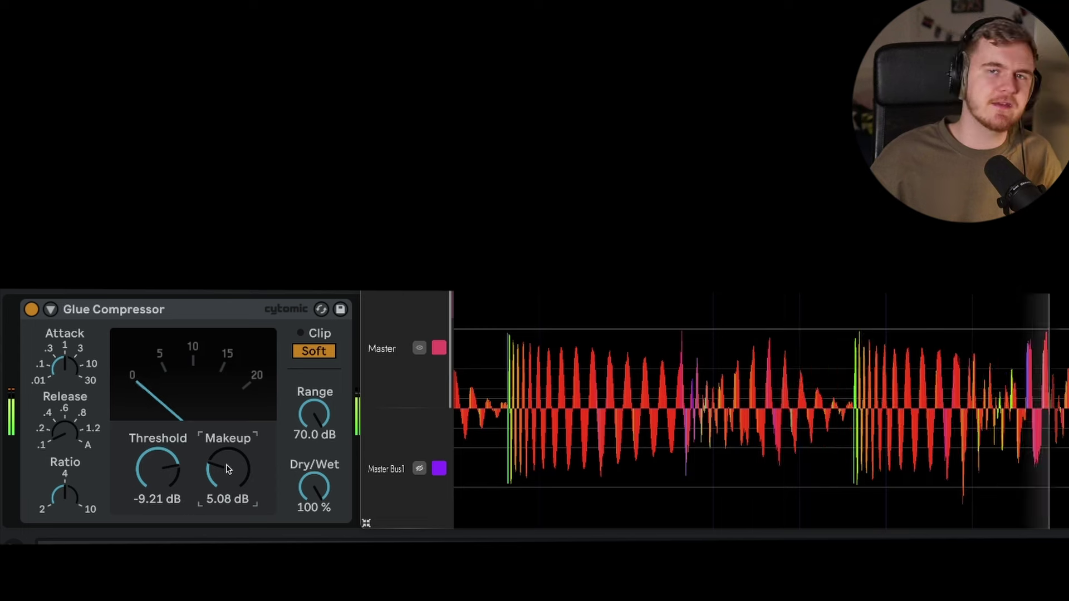
drag(227, 470, 227, 420)
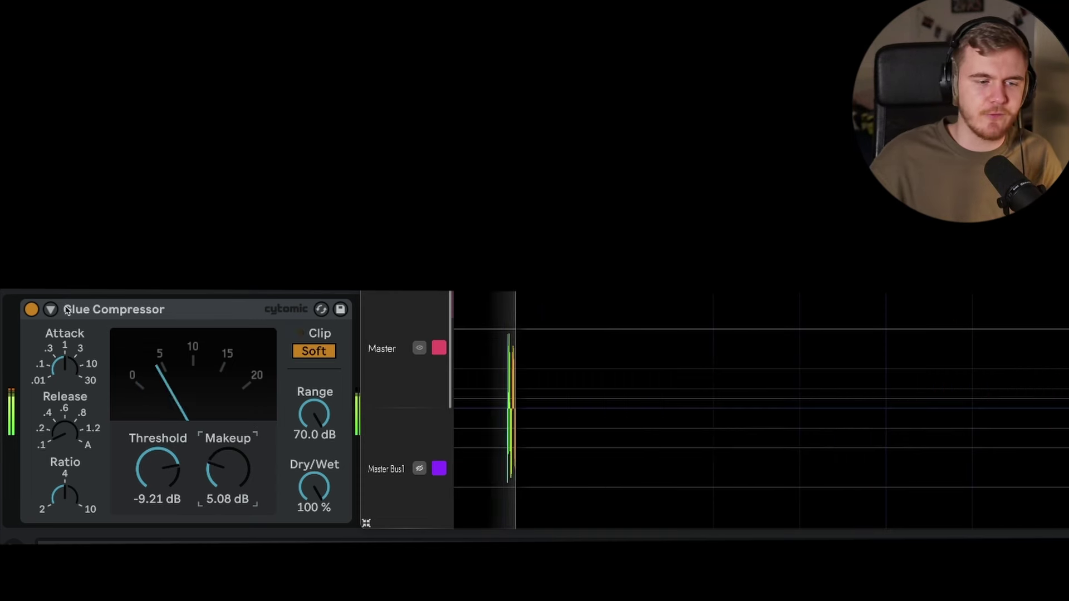
click(36, 310)
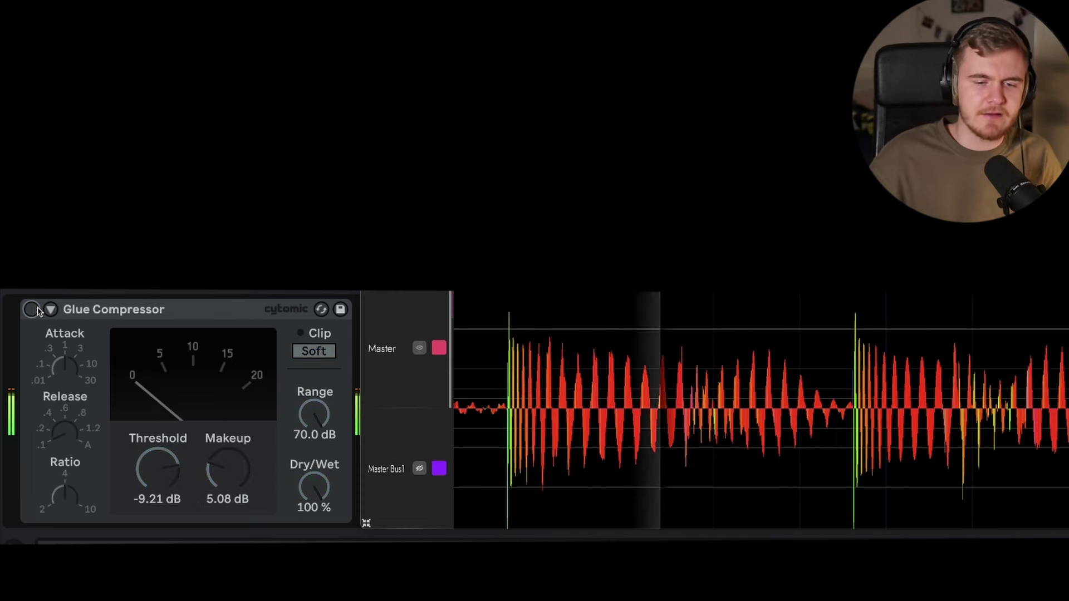
click(32, 309)
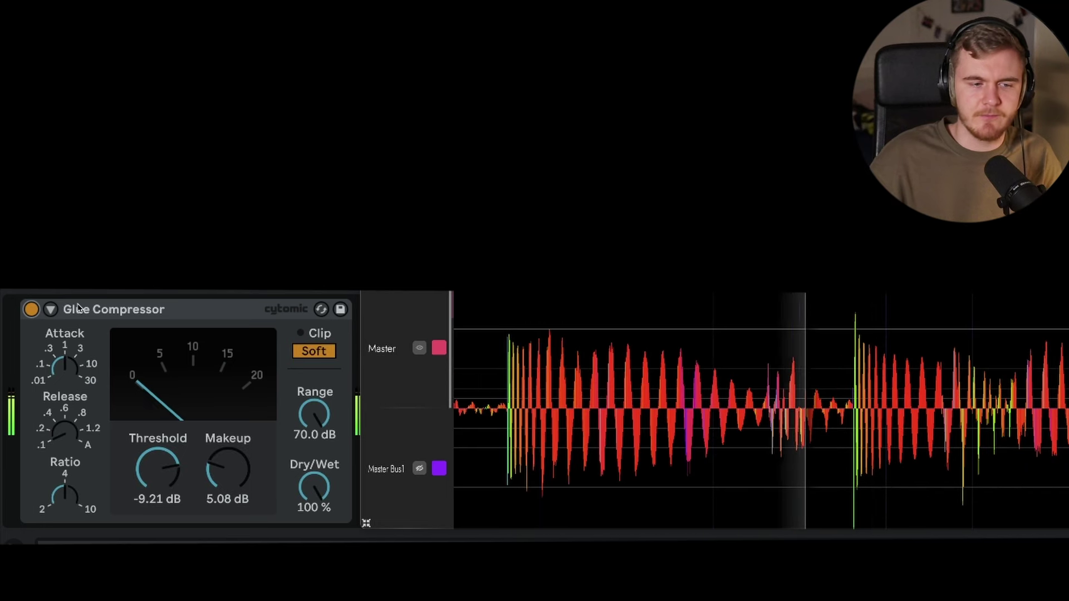
- Try the automatic Makeup option on the Compressor with the -13.8 dB threshold, and switch it back off
click(119, 307)
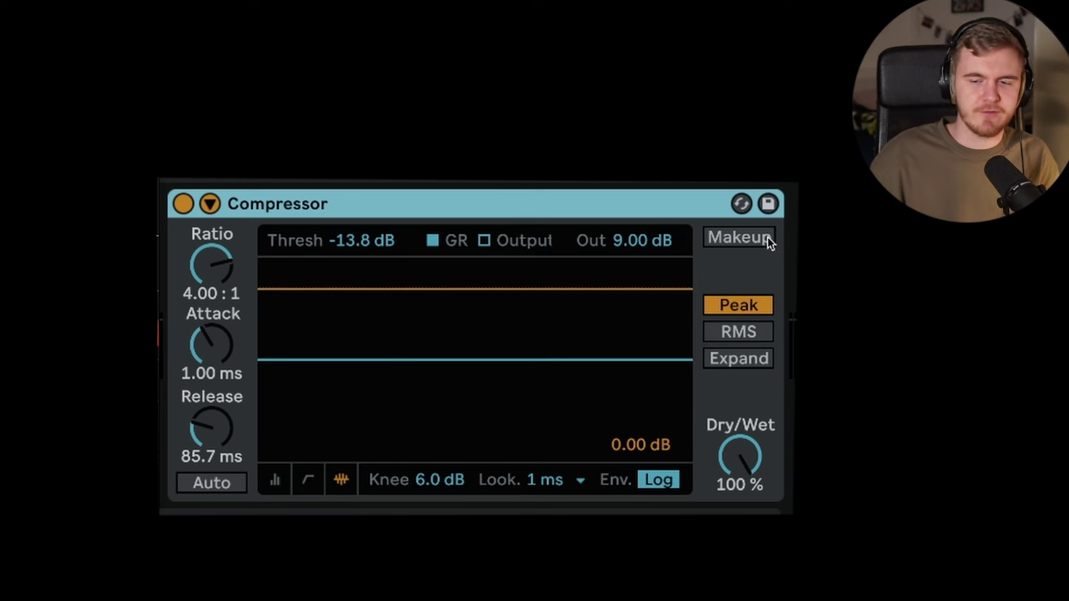
click(767, 238)
click(767, 237)
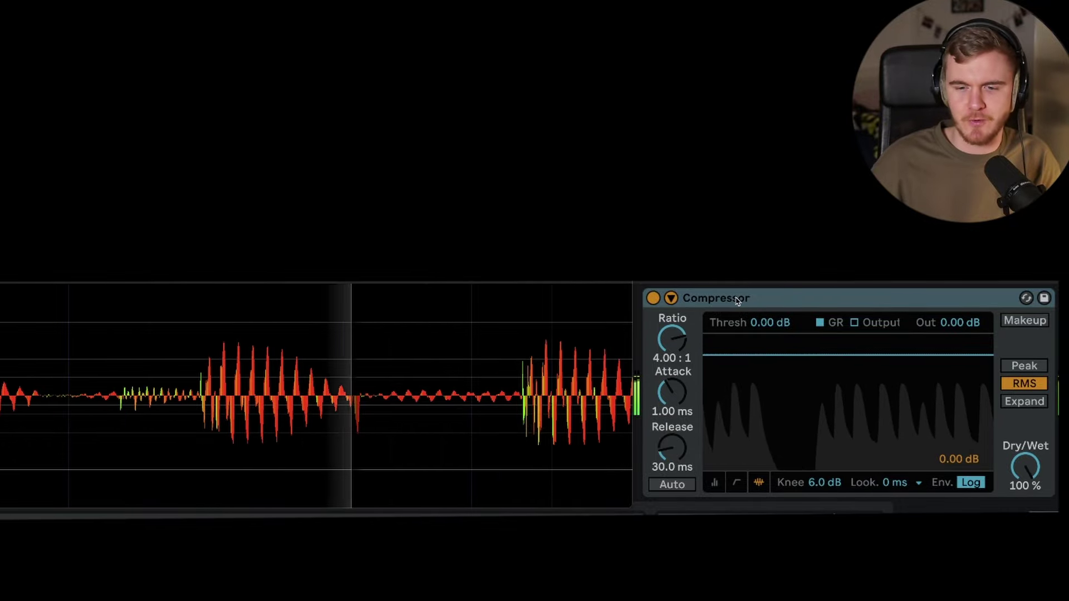
- Lower the bass Compressor's threshold to -16.8 dB and set its output gain to 4 dB
click(737, 301)
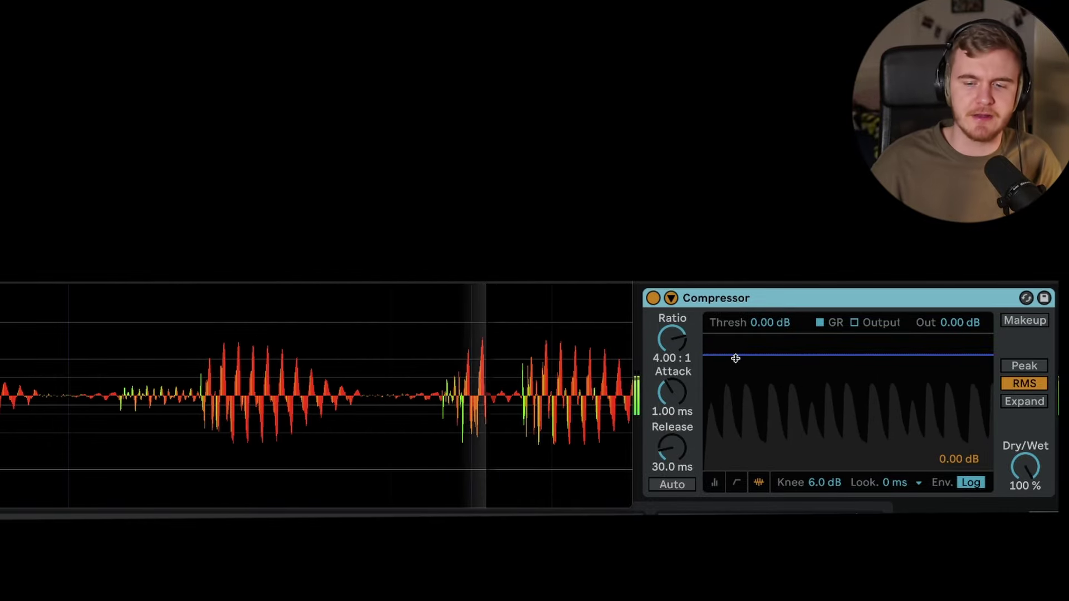
drag(742, 355, 744, 412)
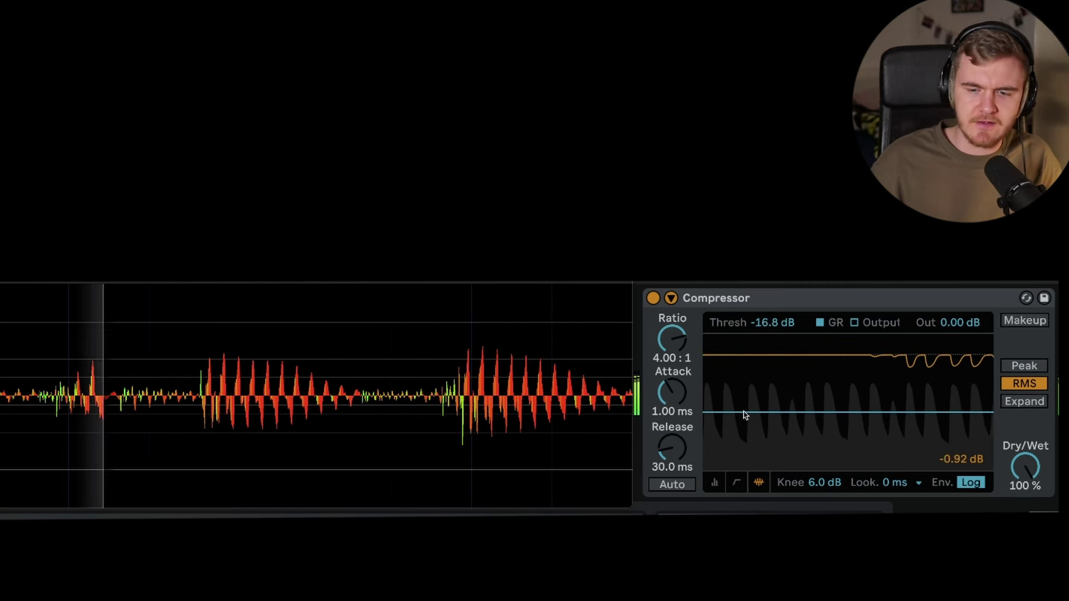
click(955, 326)
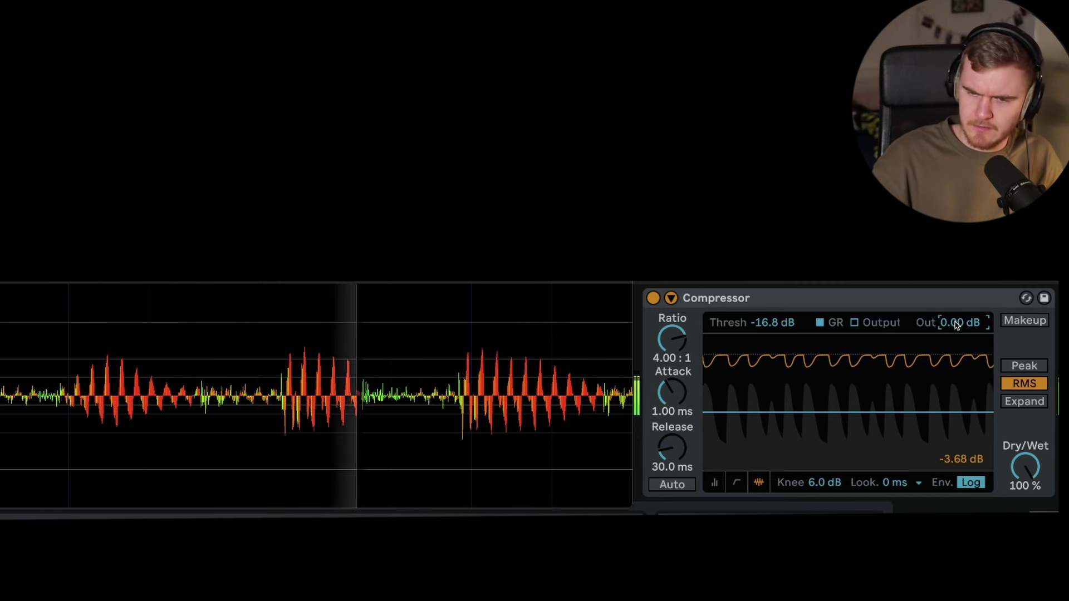
text(4)
key(Return)
- Fine-tune the bass Compressor's threshold to -17.7 dB and compare the signal with the device bypassed and active
drag(811, 409, 811, 413)
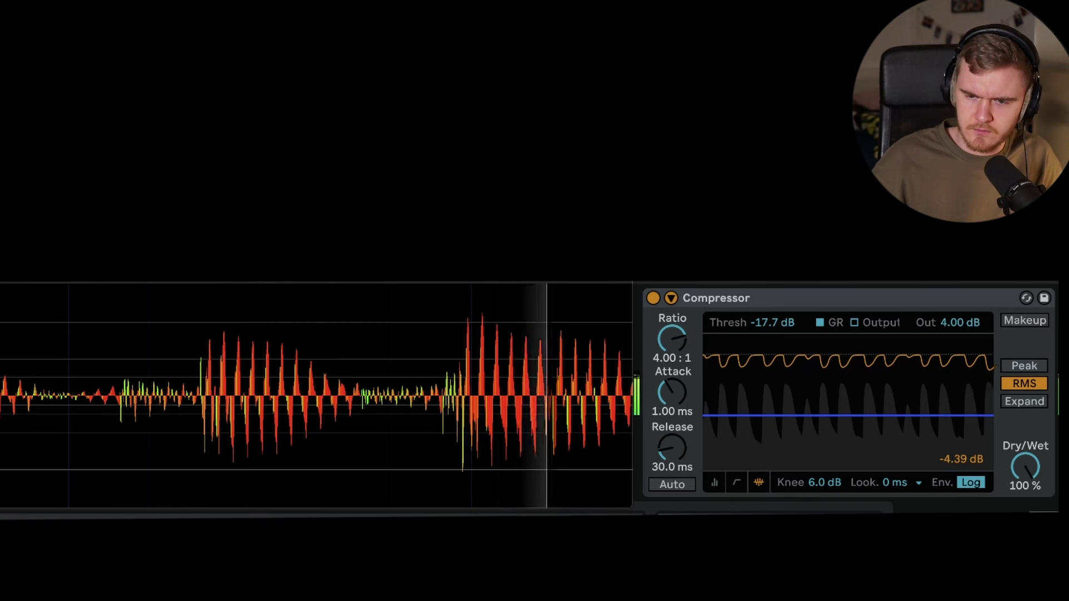
click(652, 298)
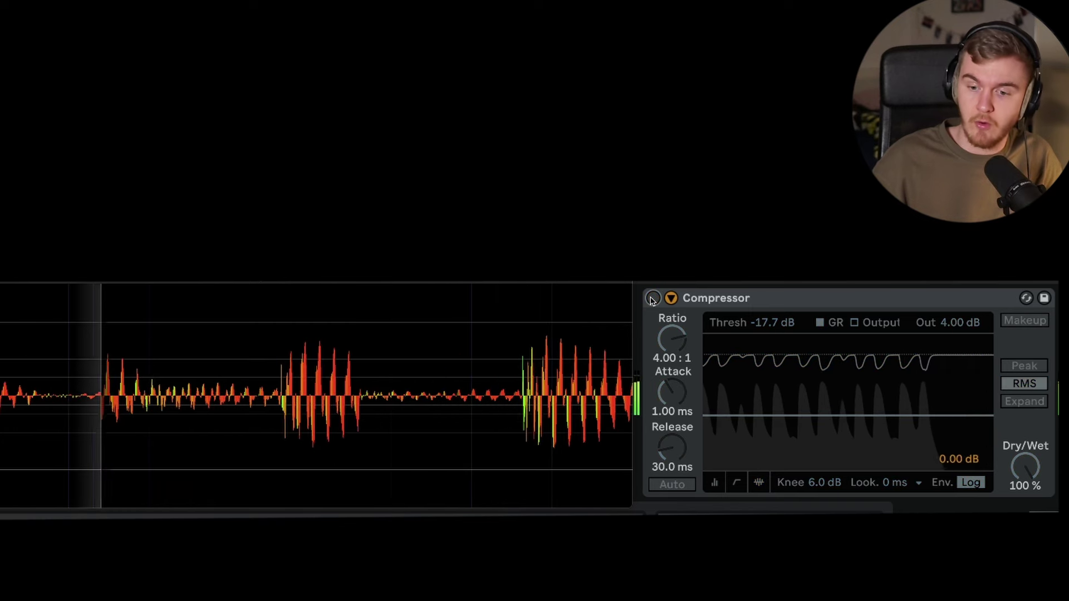
click(653, 299)
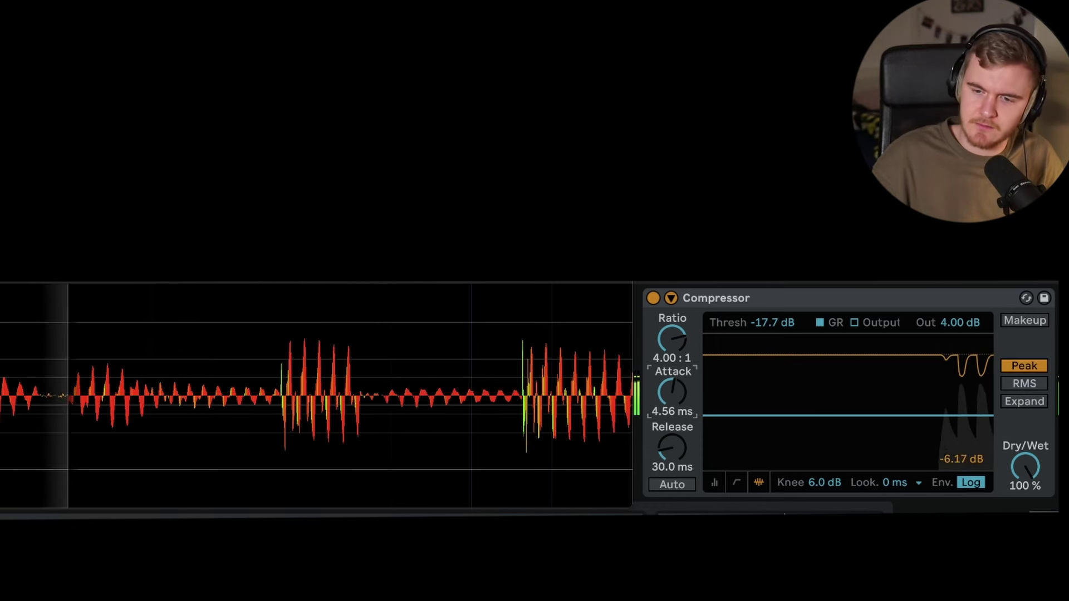
- Set the bass Compressor's attack to 4.99 ms and its release to 8.81 ms
drag(680, 400, 680, 395)
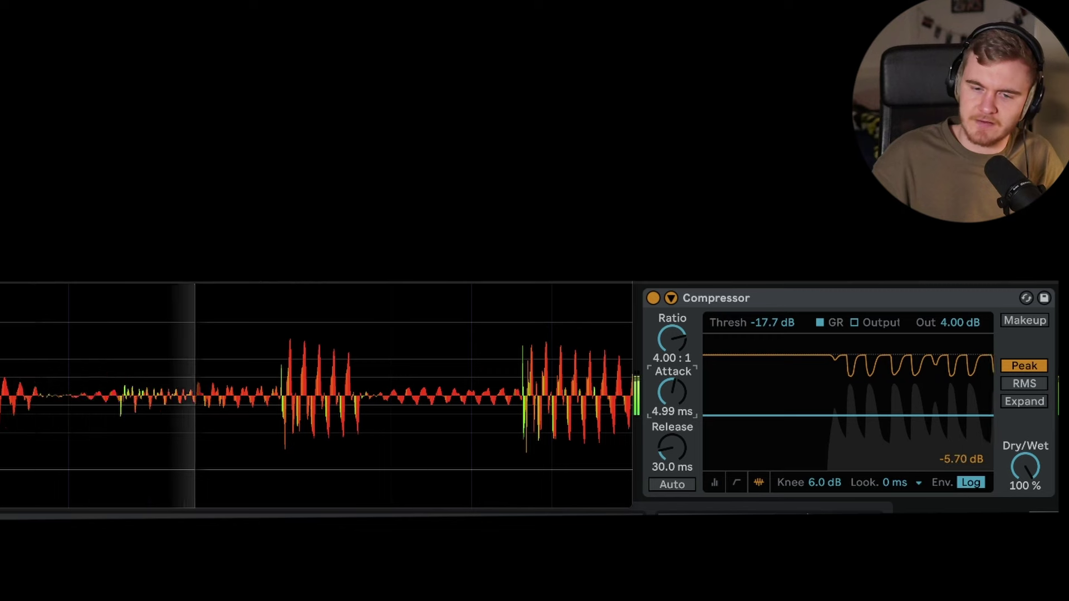
click(676, 446)
drag(676, 446, 676, 466)
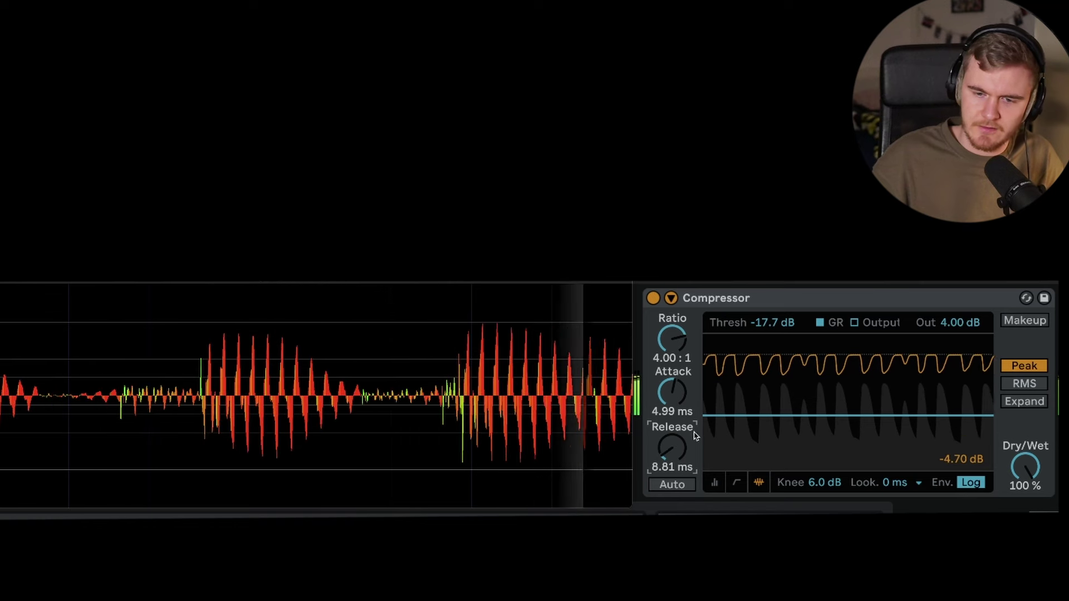
- Lower the bass Compressor's threshold to -18.4 dB and compare the waveform with the device bypassed and active
drag(746, 417, 746, 421)
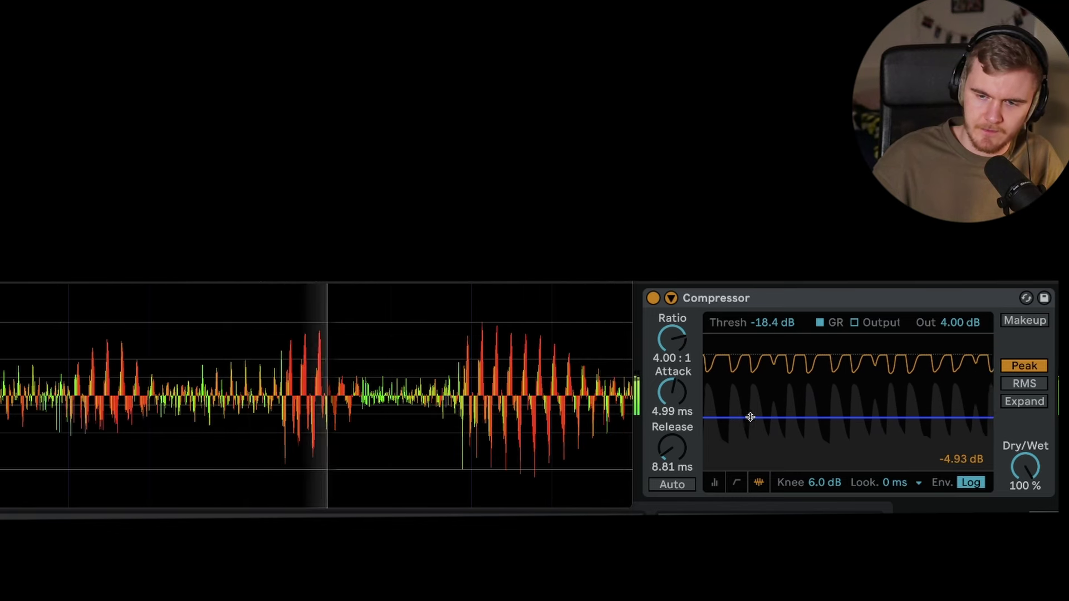
click(655, 299)
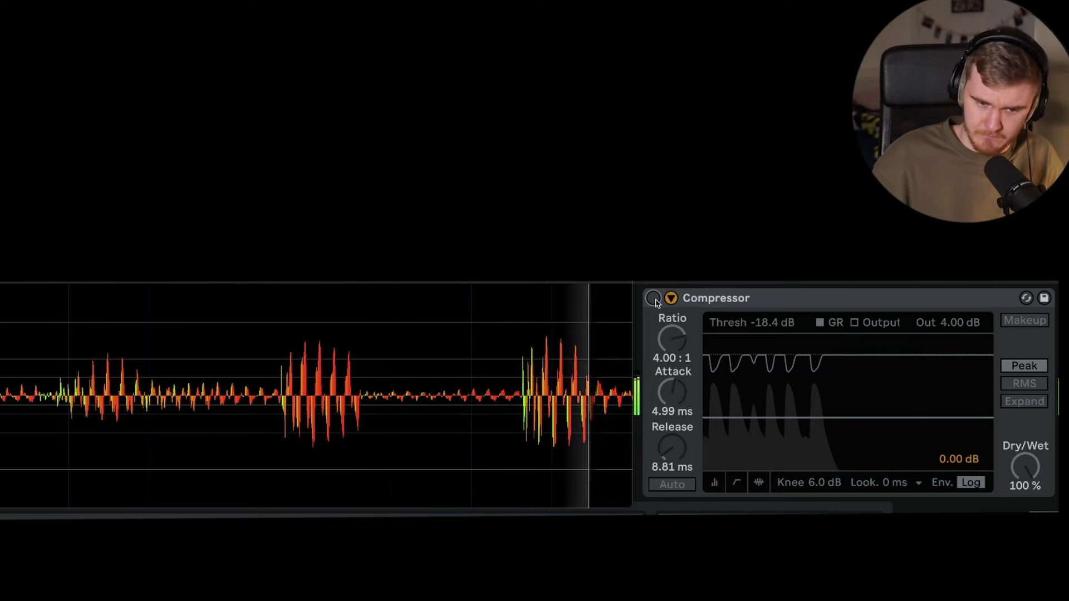
click(654, 299)
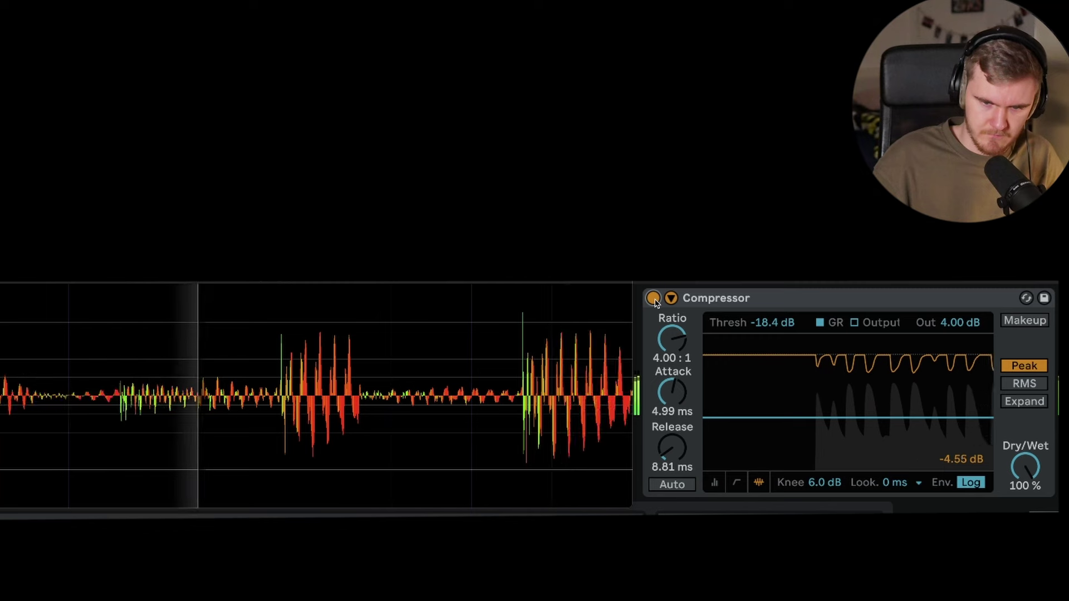
click(653, 299)
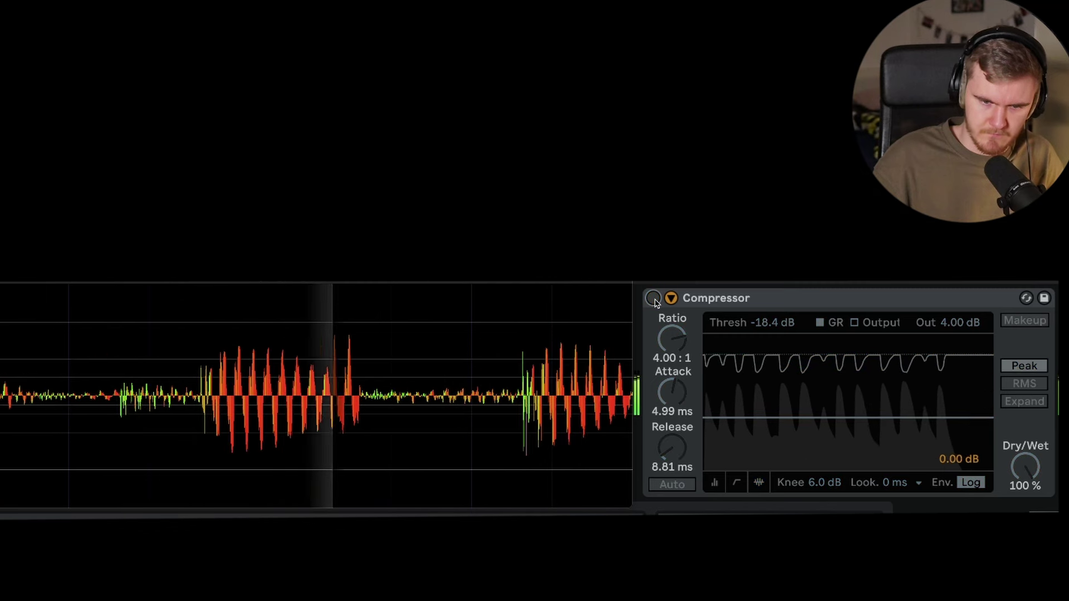
click(653, 299)
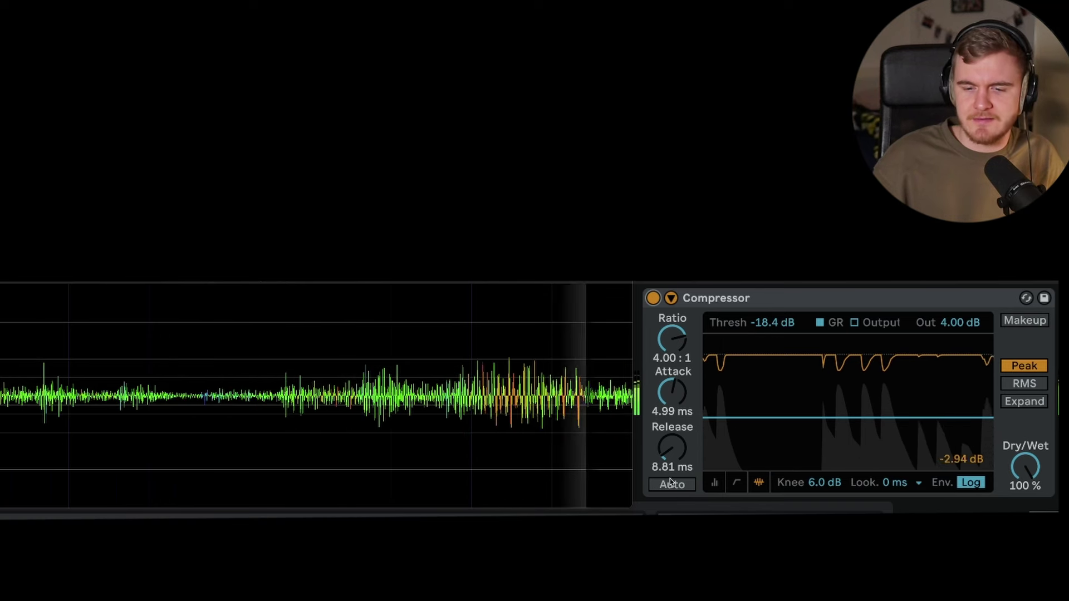
- Lengthen the bass Compressor's release to 15.5 ms and compare the result against the bypassed signal
click(672, 449)
drag(671, 449, 672, 430)
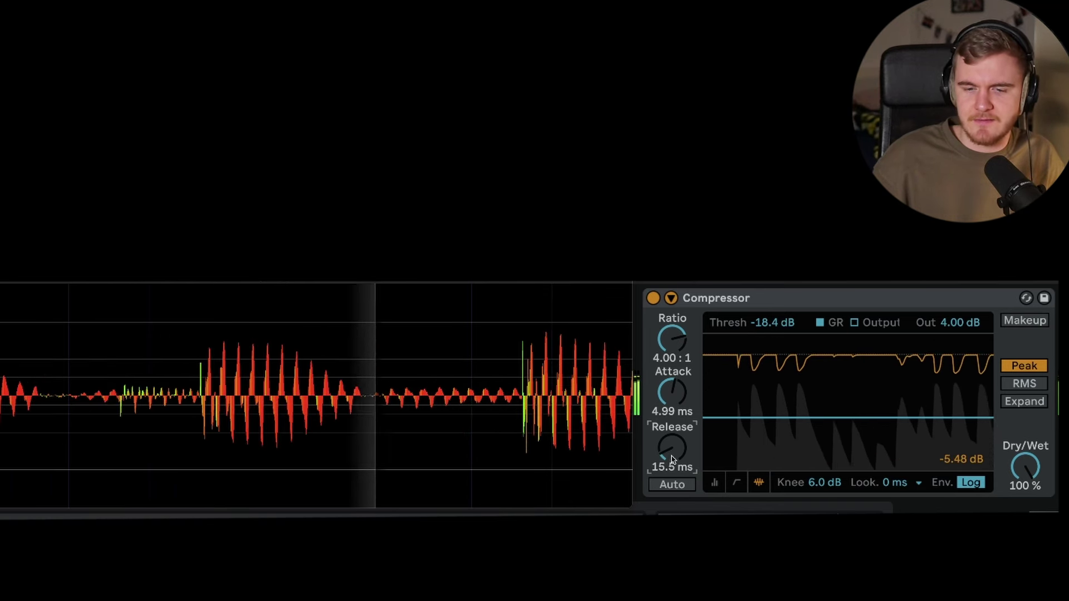
click(653, 298)
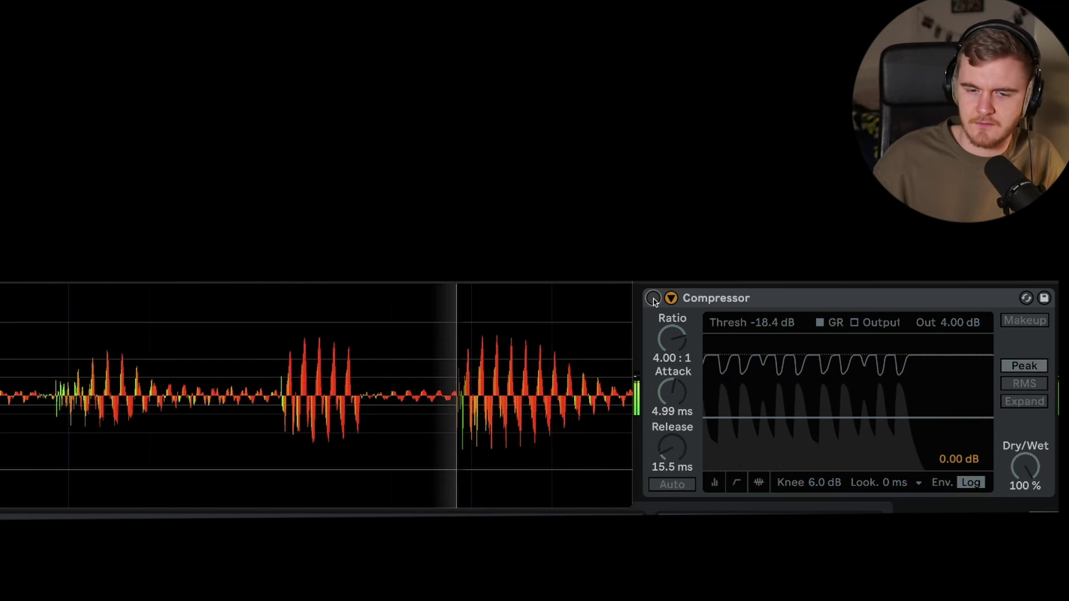
click(652, 299)
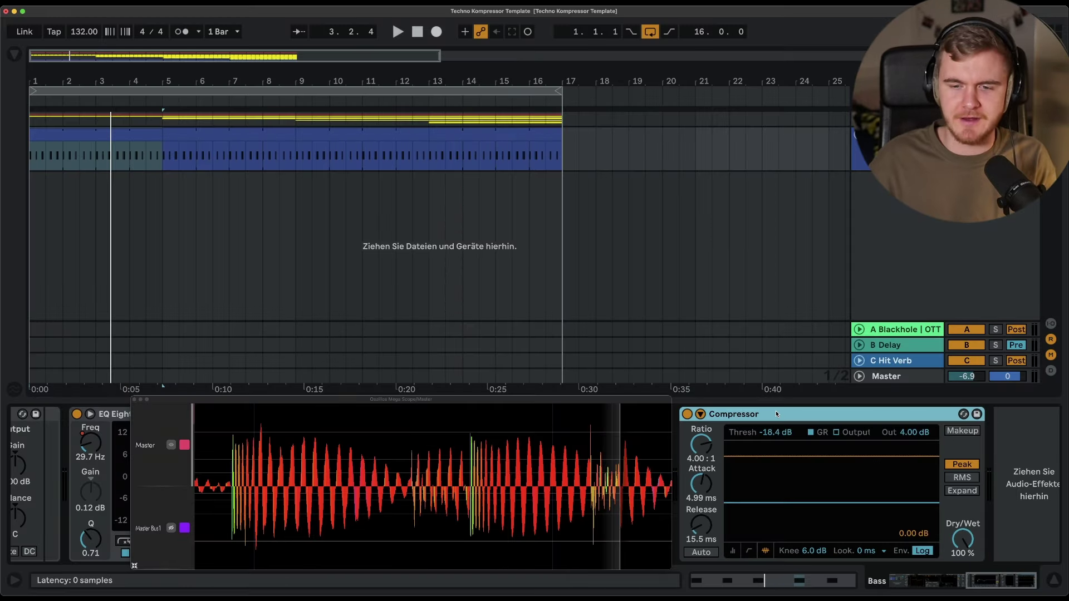
- Map the Compressor on/off switches of the Bass, Kick and hi-hat tracks to the b key for simultaneous bypassing
key(super+k)
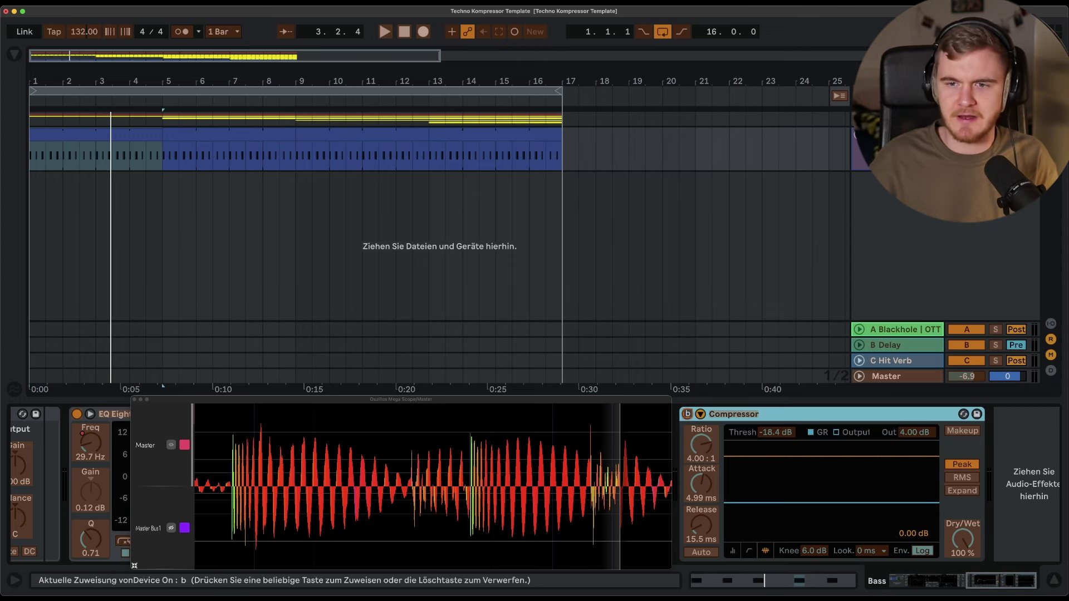
click(859, 118)
click(890, 163)
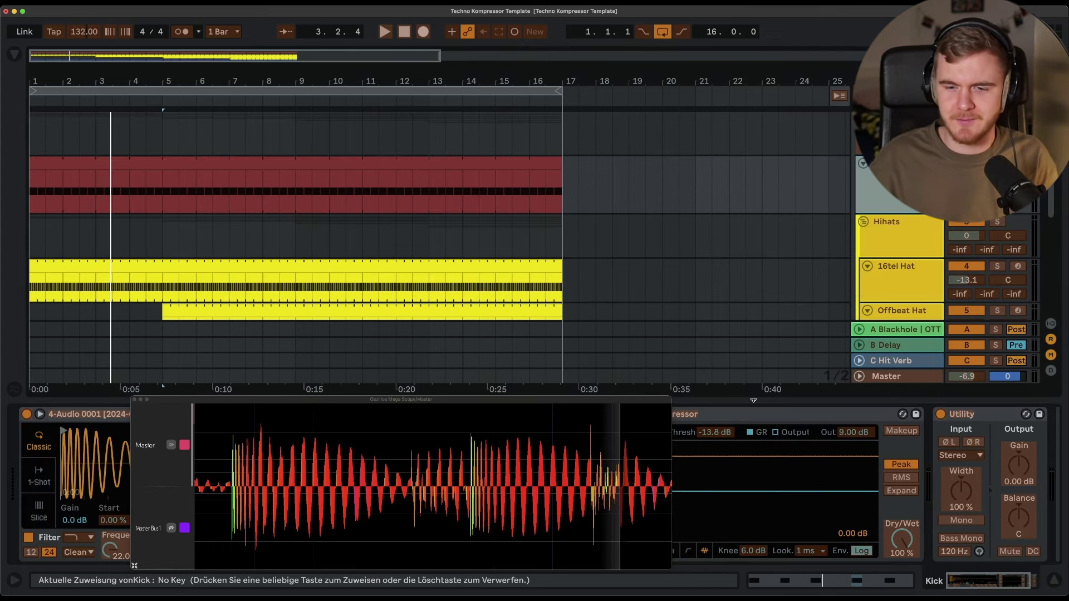
drag(555, 399, 436, 396)
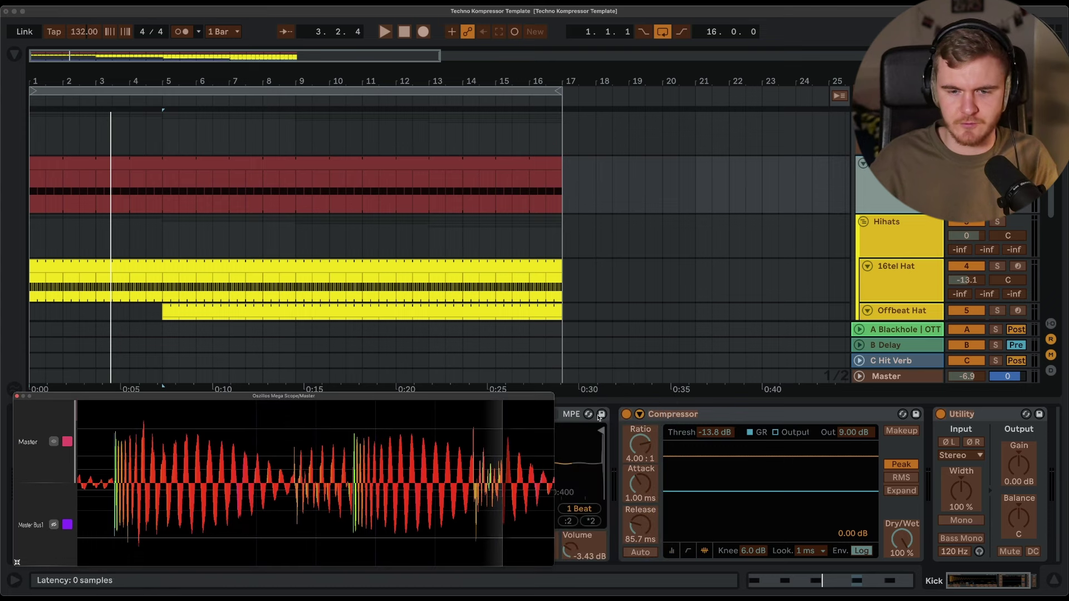
click(894, 249)
click(884, 286)
scroll(625, 446, up, 3)
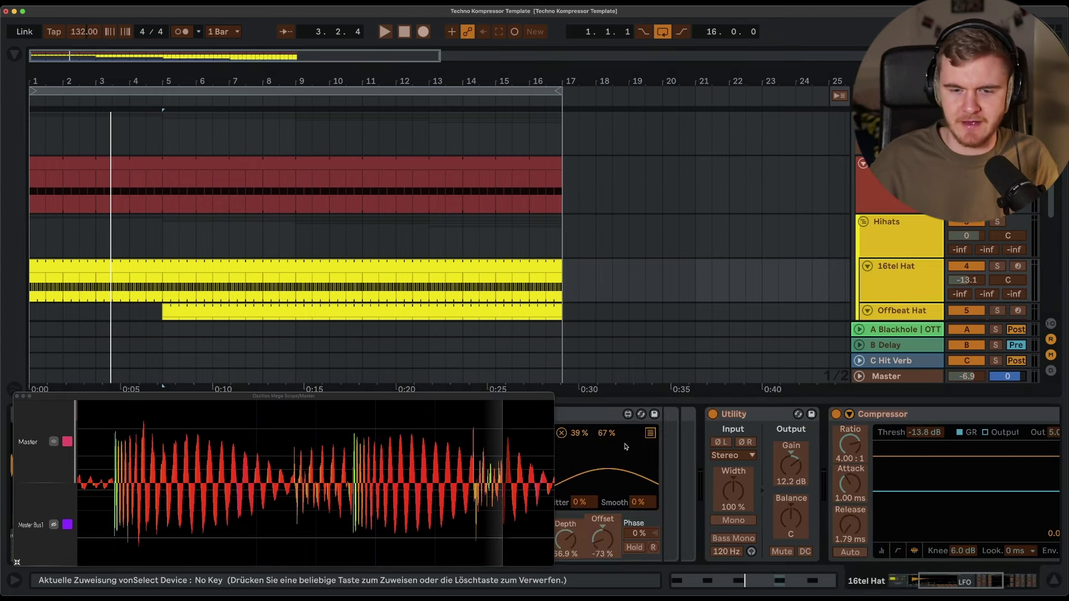
scroll(872, 320, down, 3)
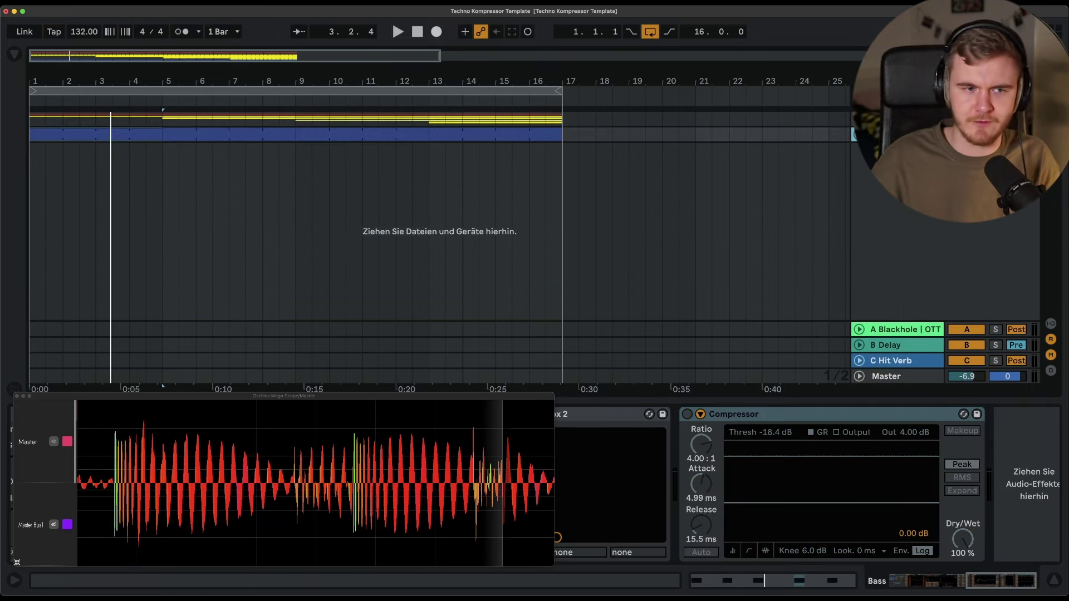
- Set the Master volume to 0 dB and compare the full loop with the mapped compressors bypassed and active
key(space)
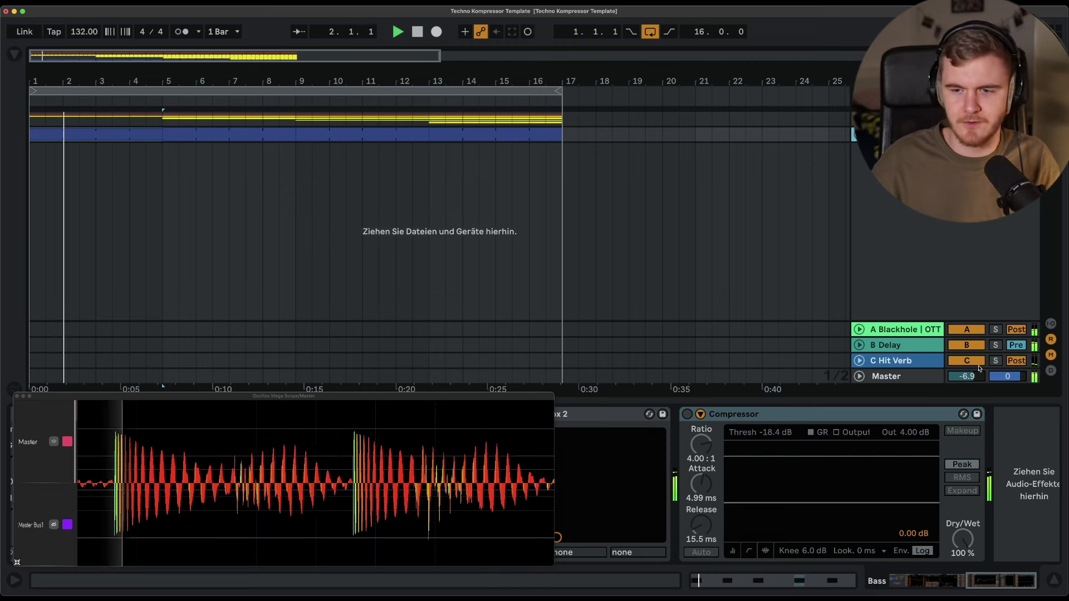
click(901, 378)
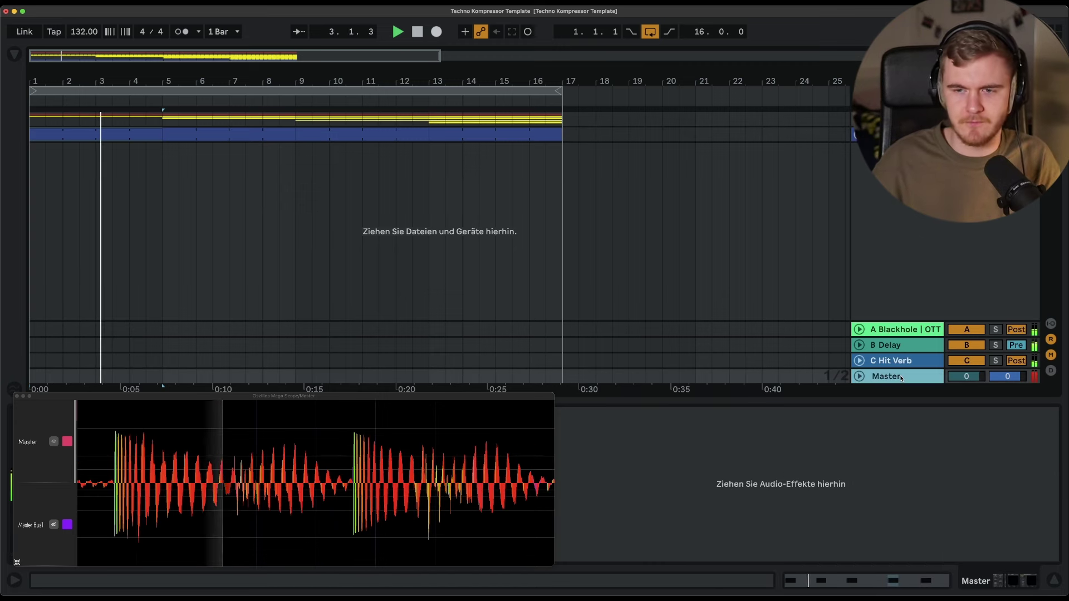
click(896, 135)
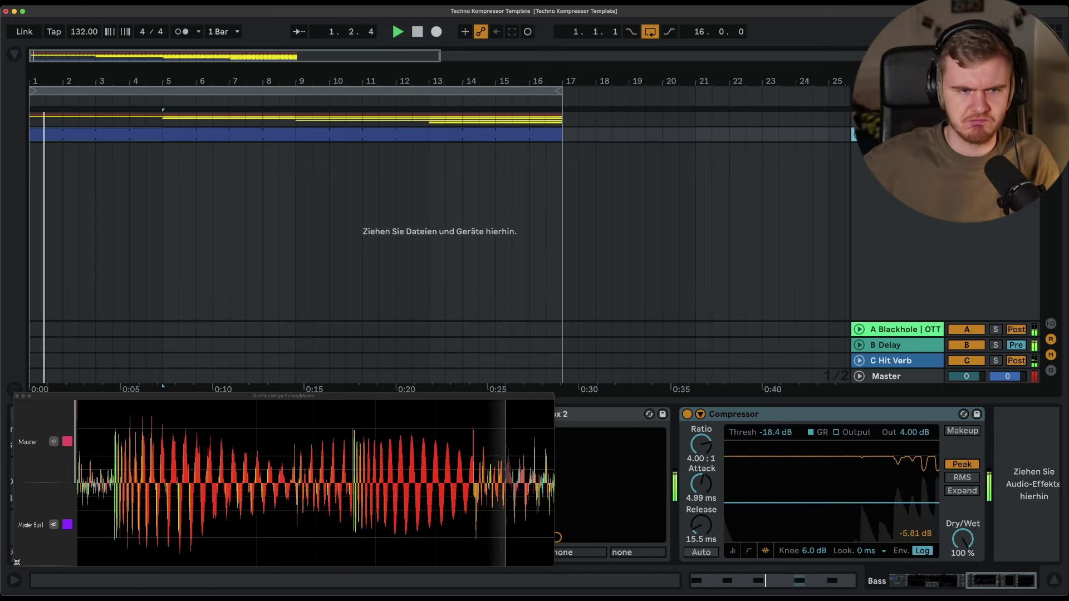
key(0)
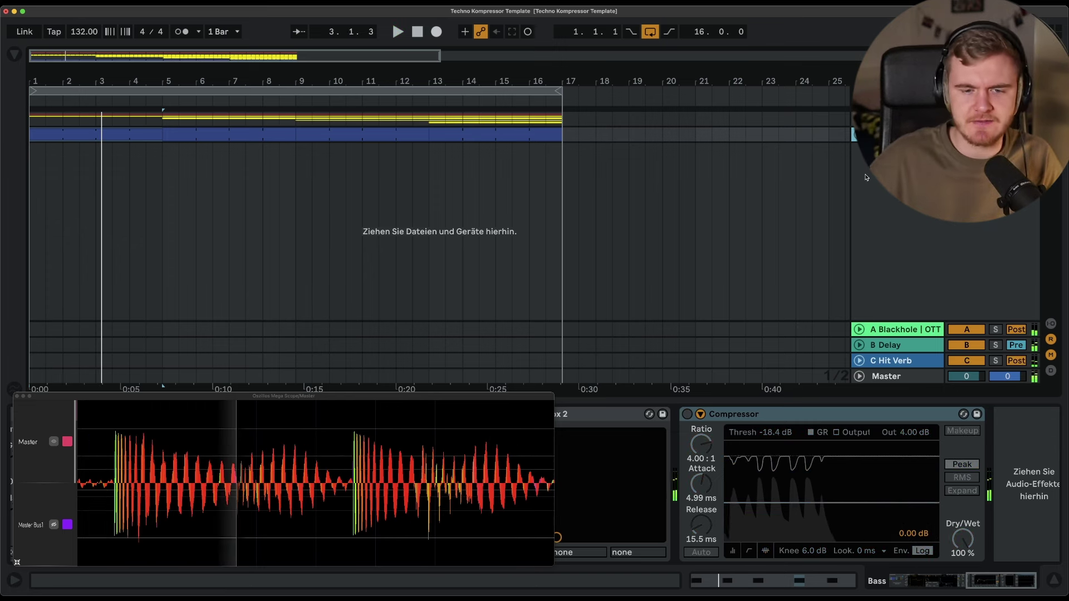
- Move the oscilloscope above the device chain, then enable the Master's Pro-L 2 limiter with its plug-in window open during playback
drag(433, 400, 548, 156)
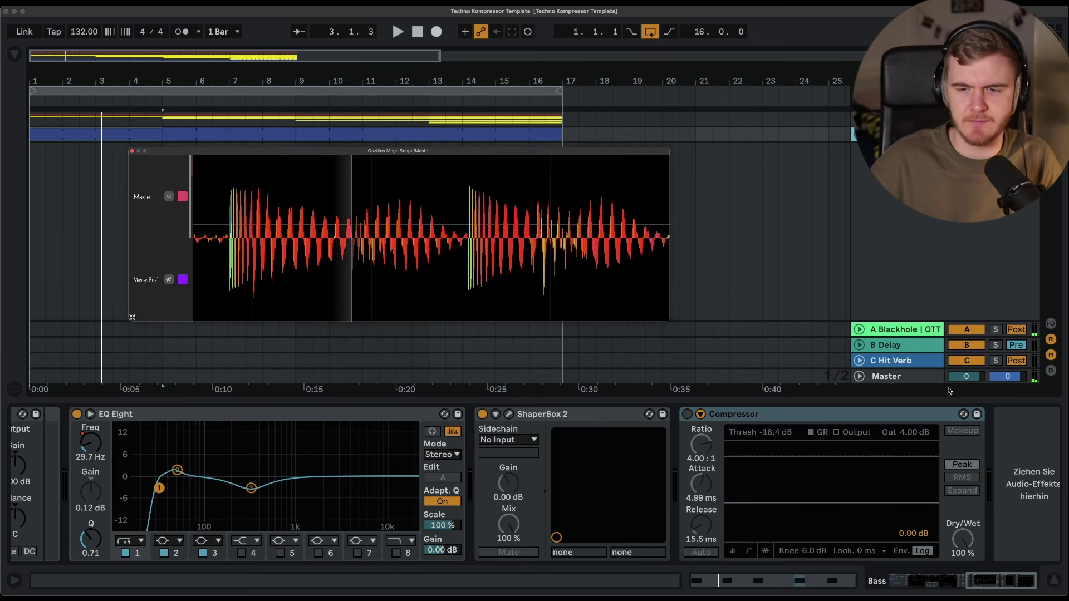
click(920, 381)
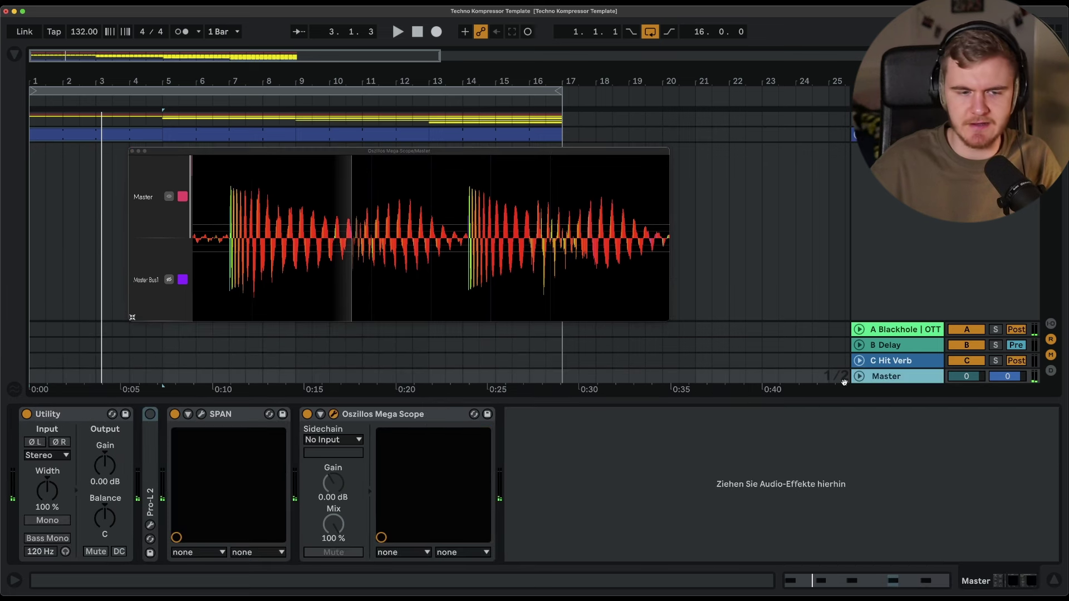
double_click(149, 481)
click(177, 414)
key(space)
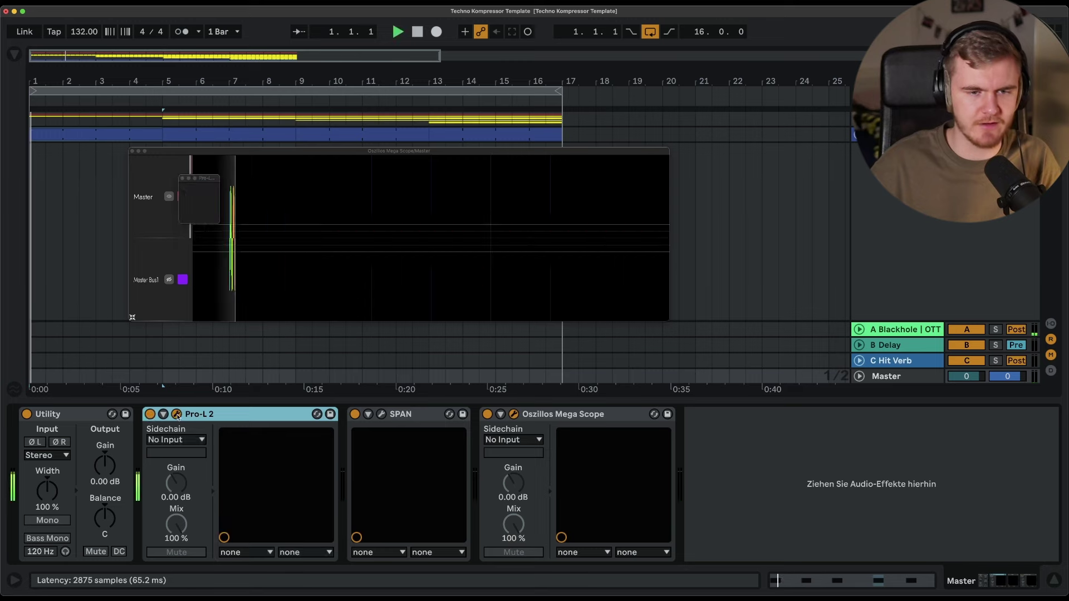
- Reposition the Pro-L 2 window, lower its gain to 0 dB and restart the loudness measurement
drag(281, 185, 457, 342)
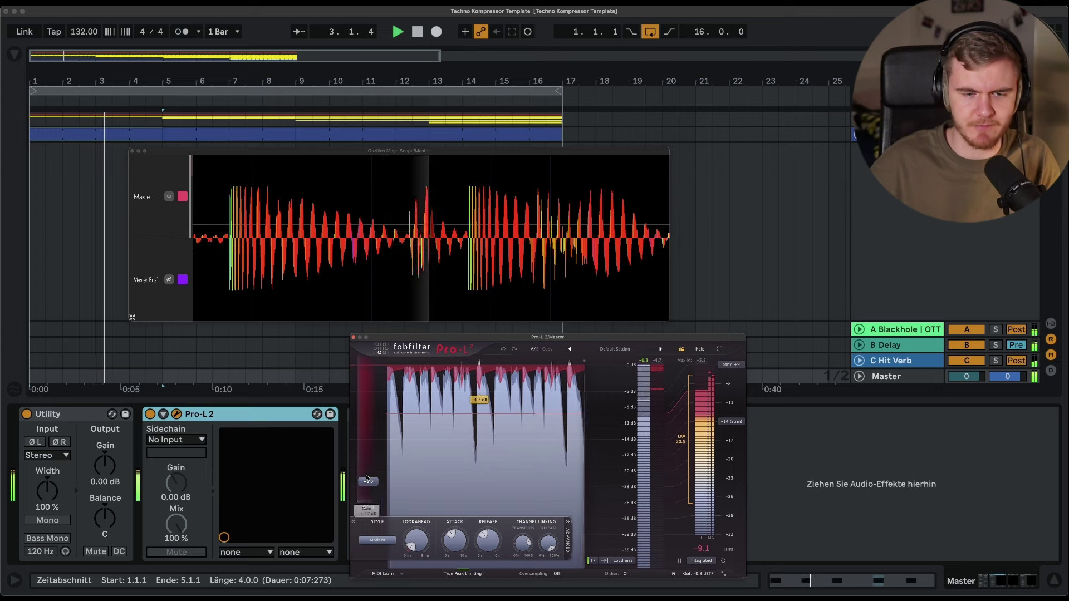
drag(366, 480, 368, 504)
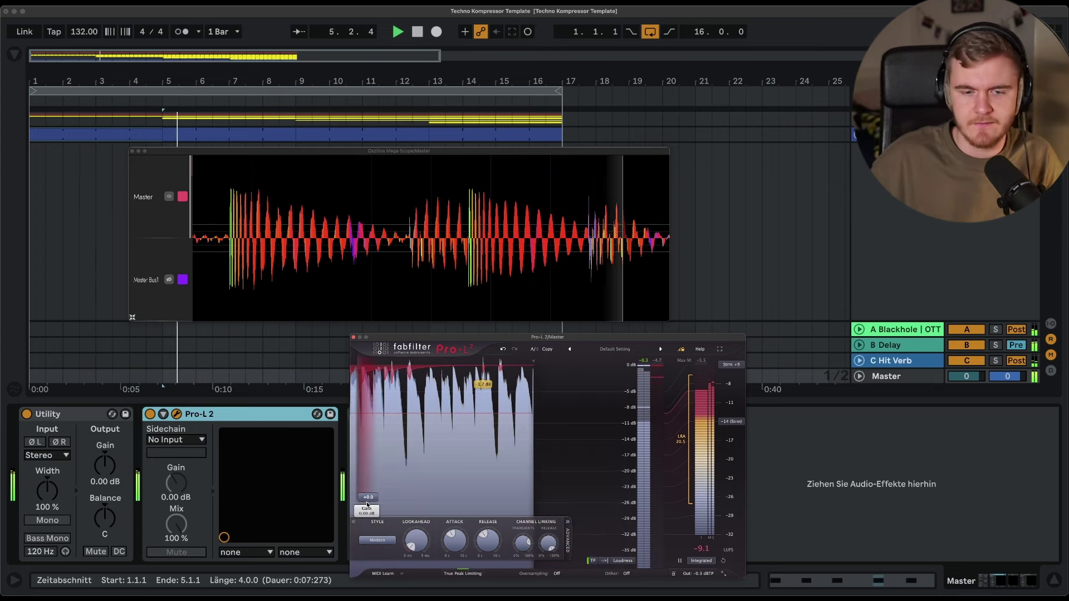
click(722, 561)
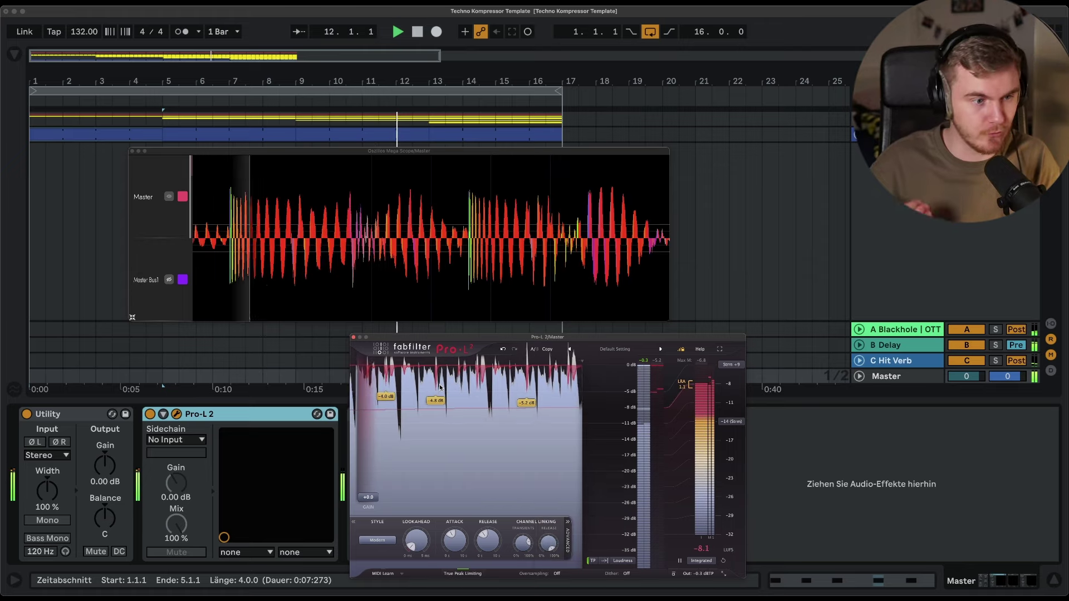
- Watch the bass Compressor beside the Pro-L 2 window while the loop plays, and return to the Master's devices
click(891, 135)
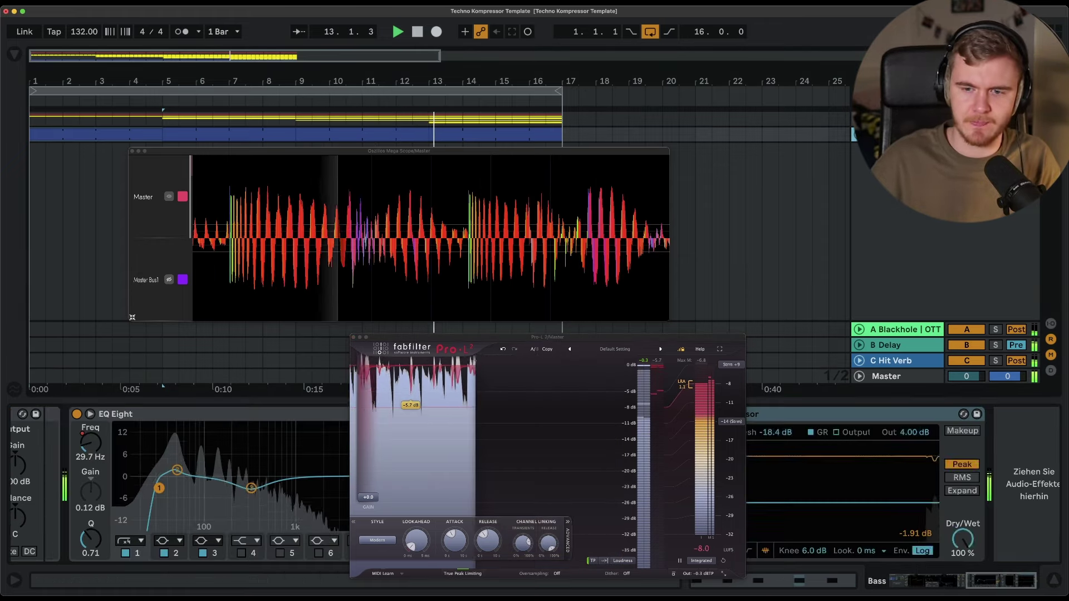
drag(574, 336, 501, 335)
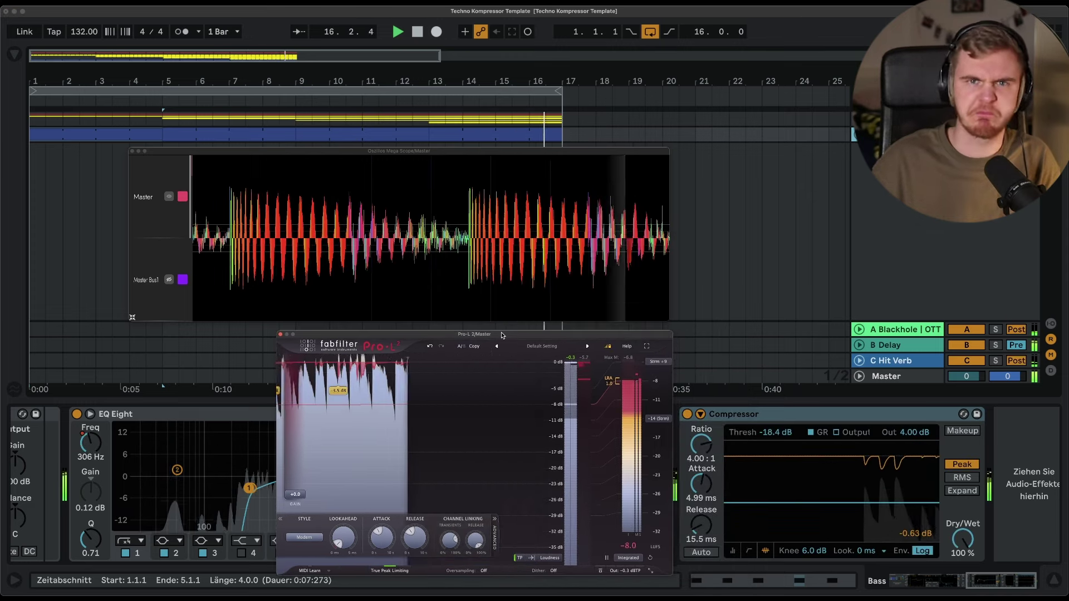
click(904, 374)
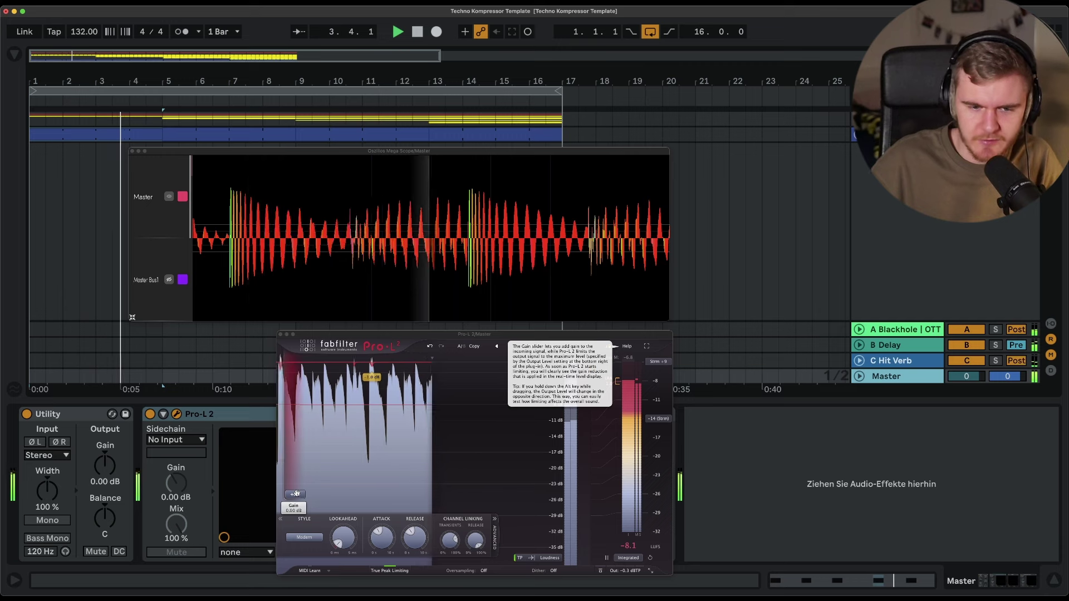
- Raise Pro-L 2's gain to +1.45 dB and lengthen its attack
drag(298, 489, 297, 487)
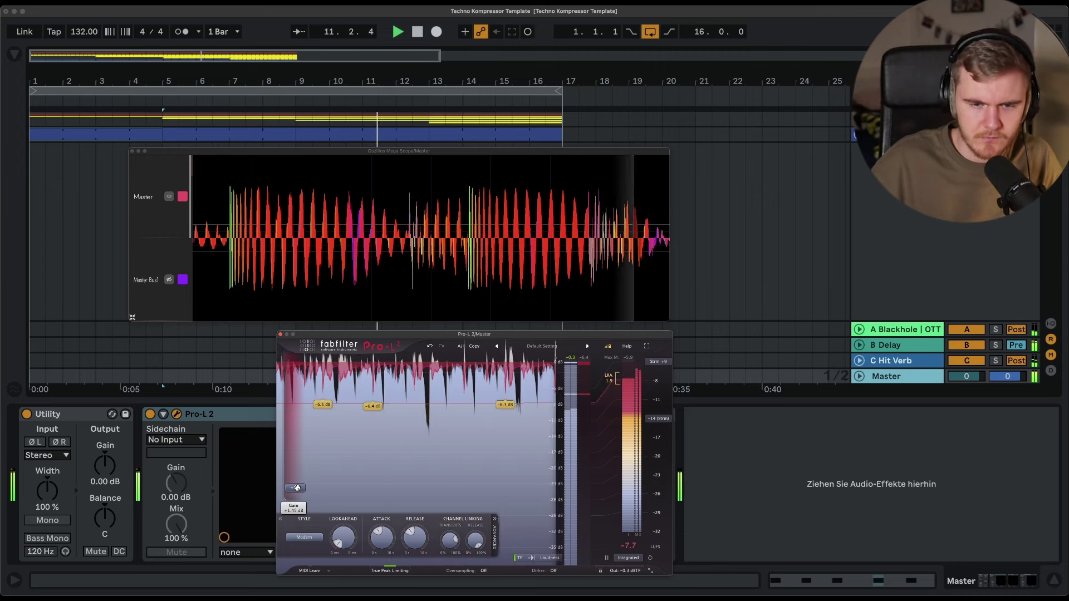
drag(385, 529, 382, 513)
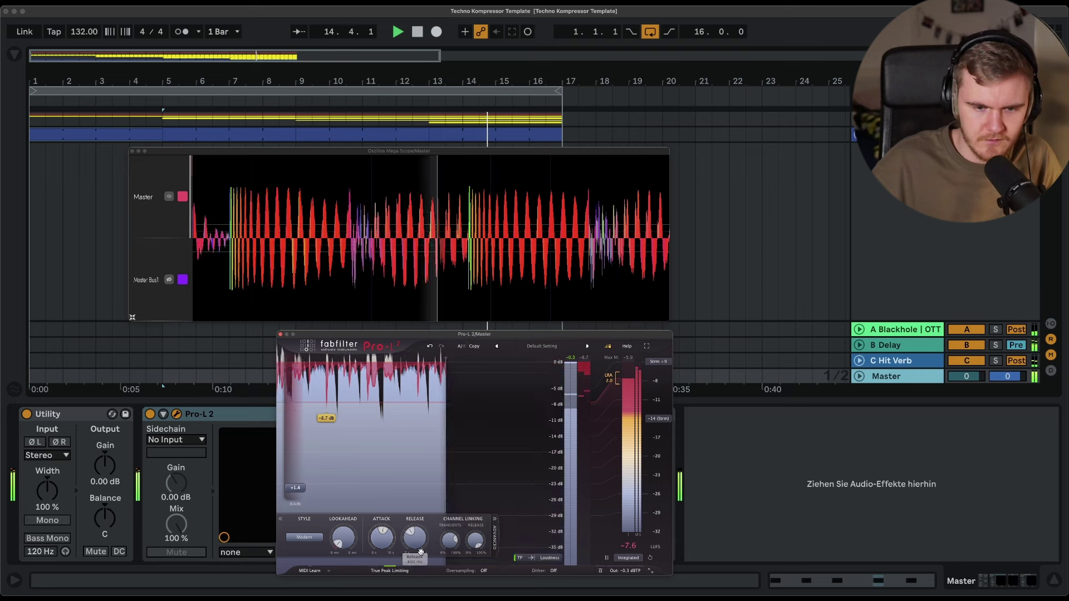
- Shorten Pro-L 2's release and compare the master signal with the limiter bypassed and active
drag(415, 534, 414, 555)
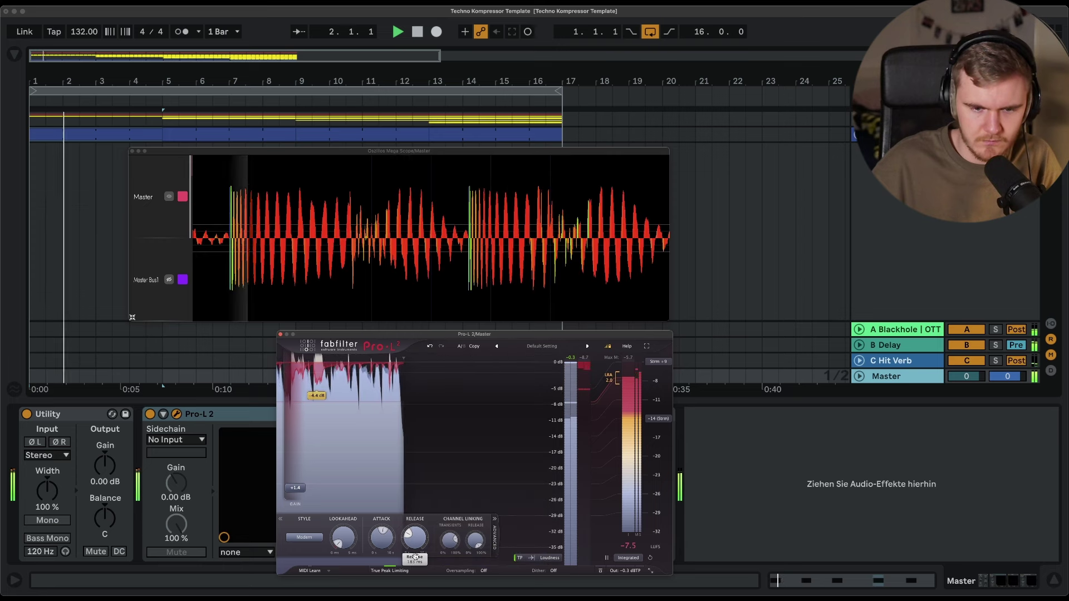
click(150, 414)
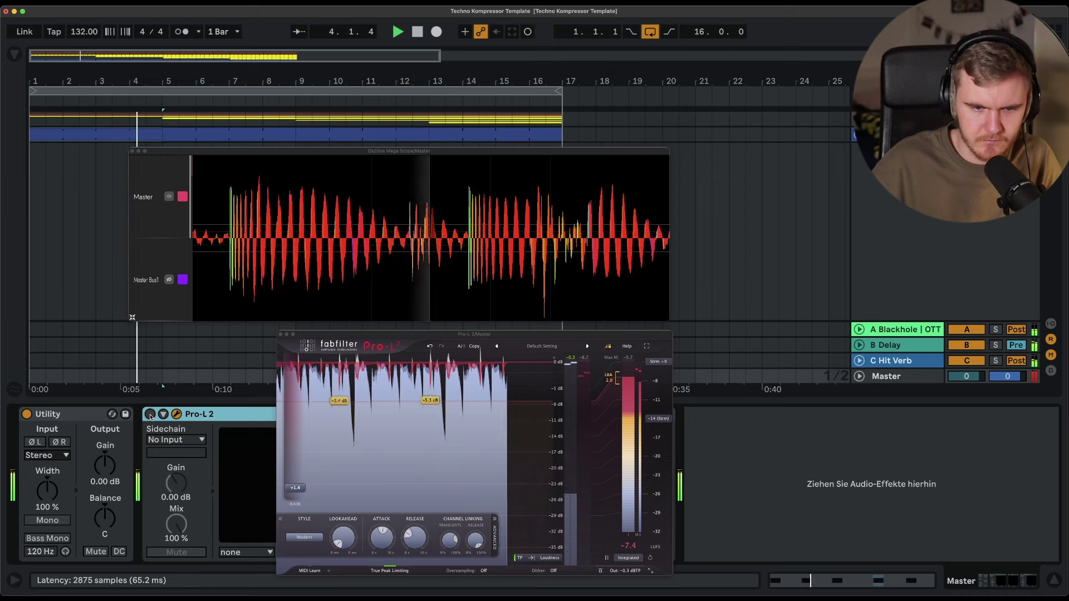
click(150, 414)
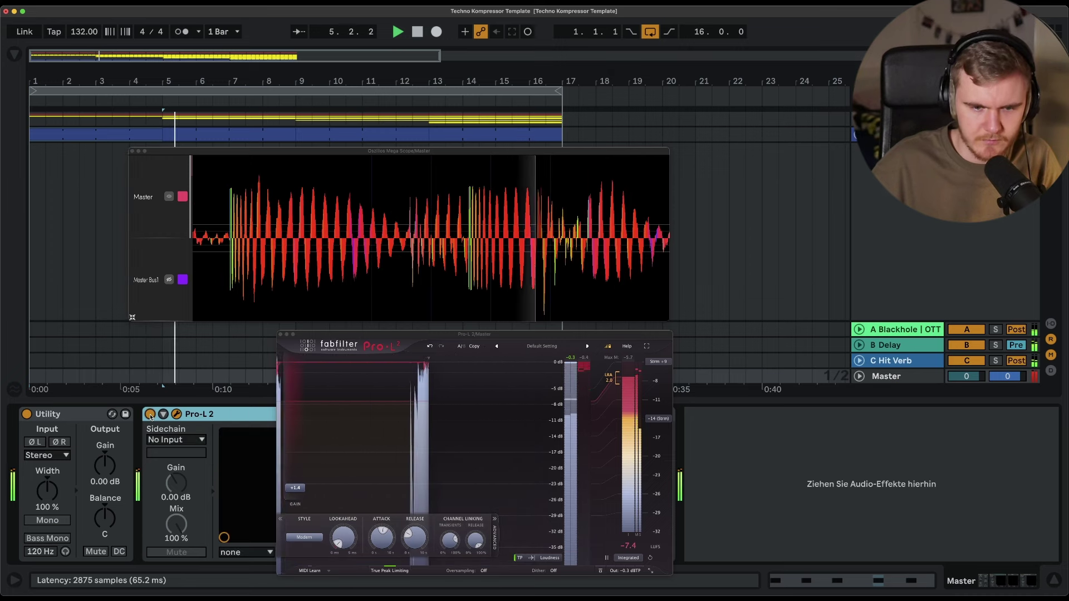